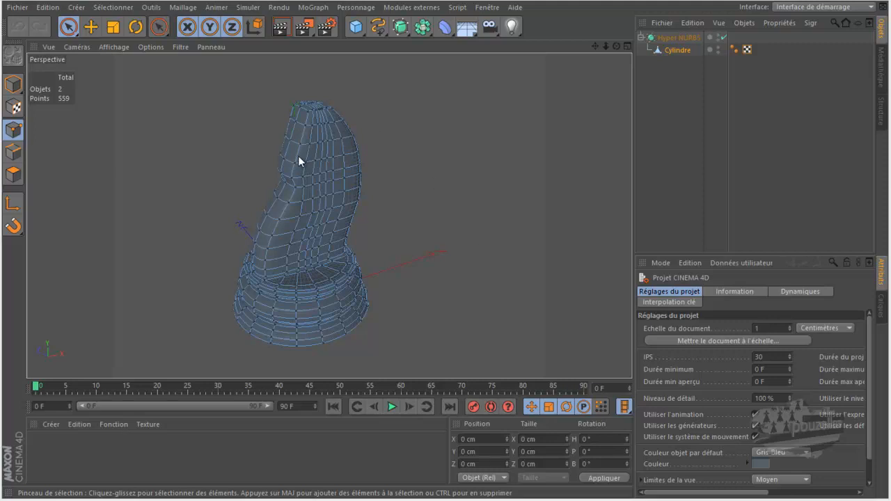
# - Disable the Hyper NURBS smoothing so the knight's base mesh can be edited in the perspective view
pyautogui.middleClick(383, 322)
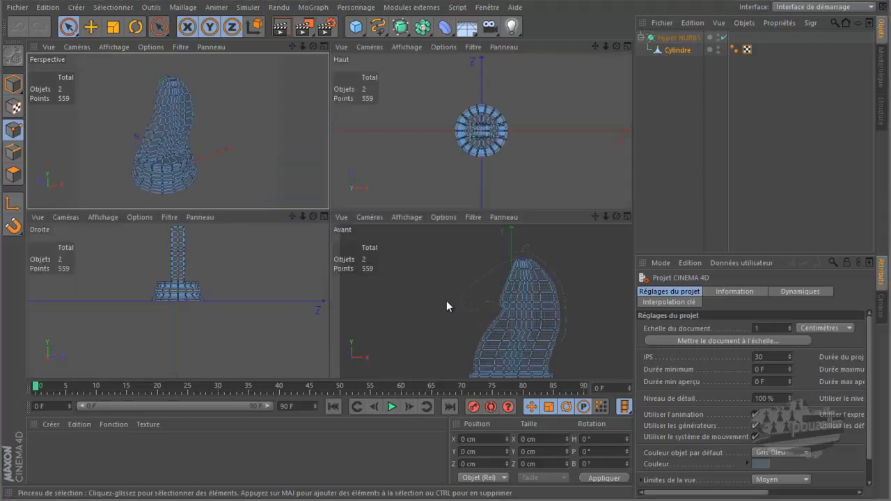
pyautogui.click(722, 38)
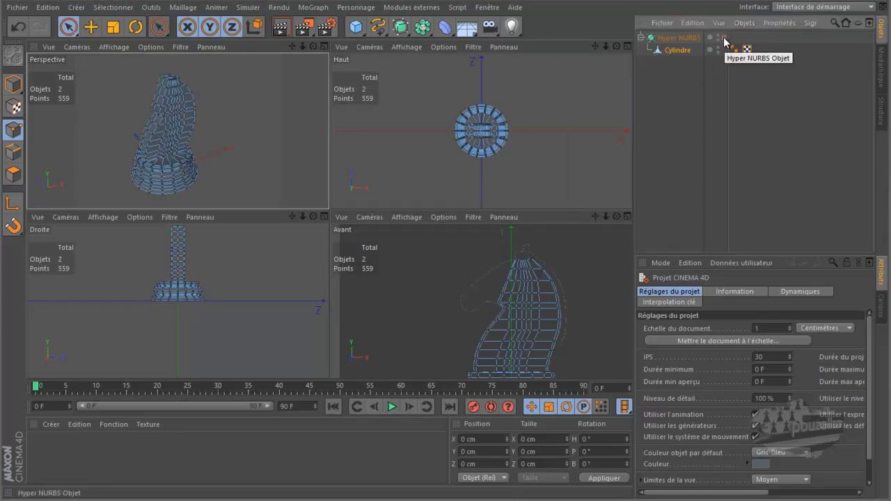
pyautogui.middleClick(195, 130)
pyautogui.scroll(1, 364, 200)
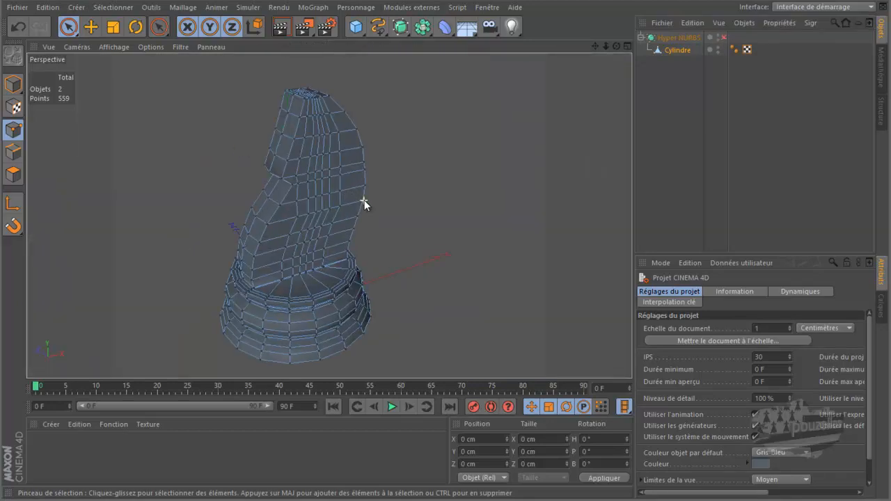
pyautogui.moveTo(596, 46); pyautogui.dragTo(448, 235)
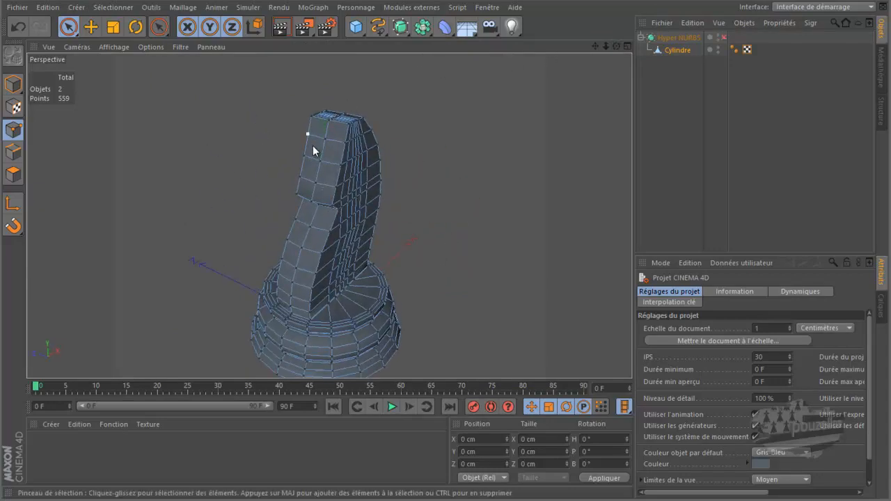
# - Switch to polygon mode, clear the polygon selection and activate the selection brush
pyautogui.click(12, 175)
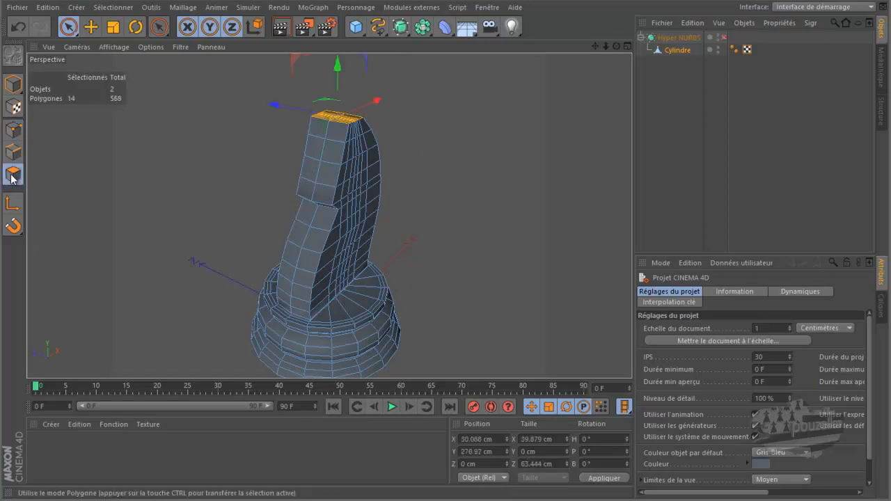
pyautogui.click(146, 135)
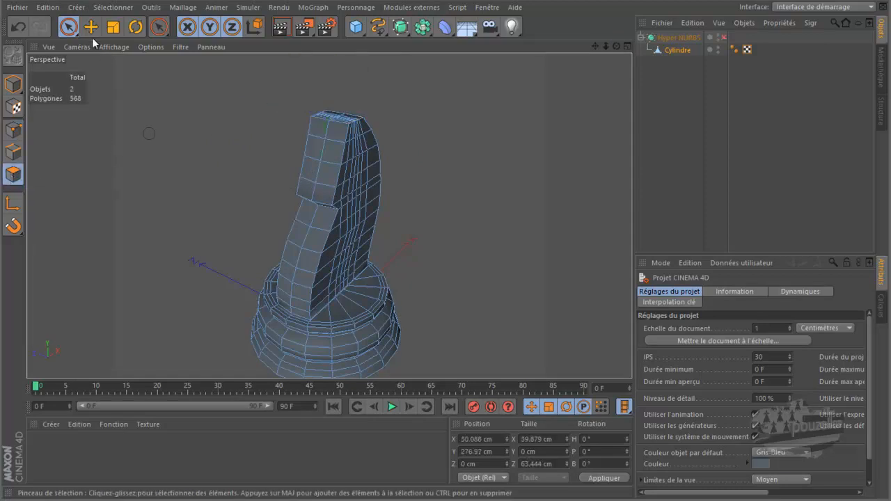
pyautogui.click(68, 26)
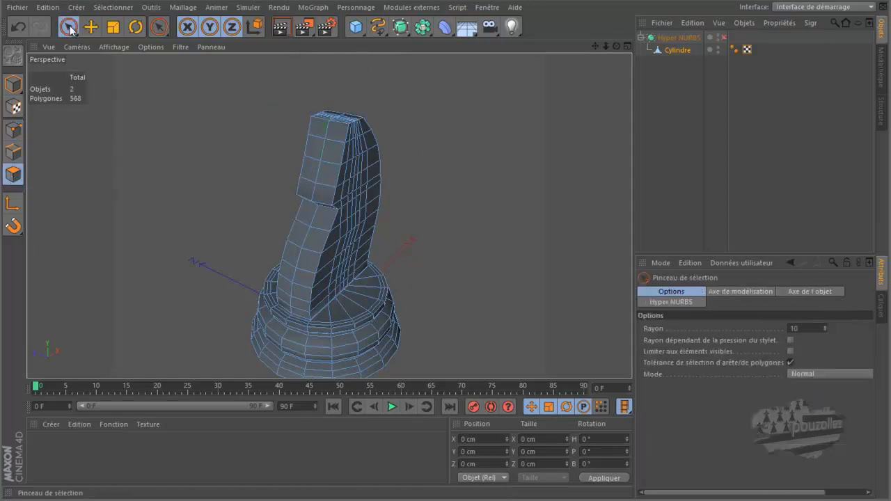
# - Try selecting the head's upper front polygons without limiting to visible elements, inspect the far side, and clear the selection
pyautogui.click(790, 352)
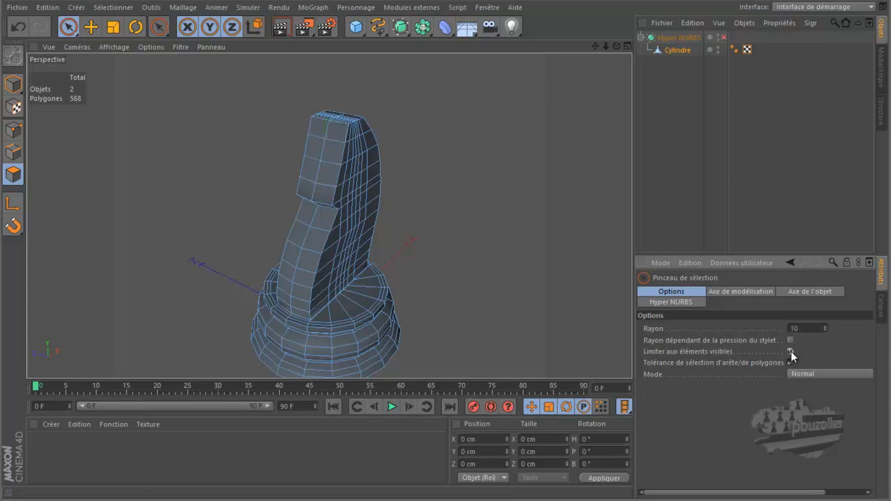
pyautogui.click(330, 138)
pyautogui.moveTo(317, 189); pyautogui.dragTo(322, 195)
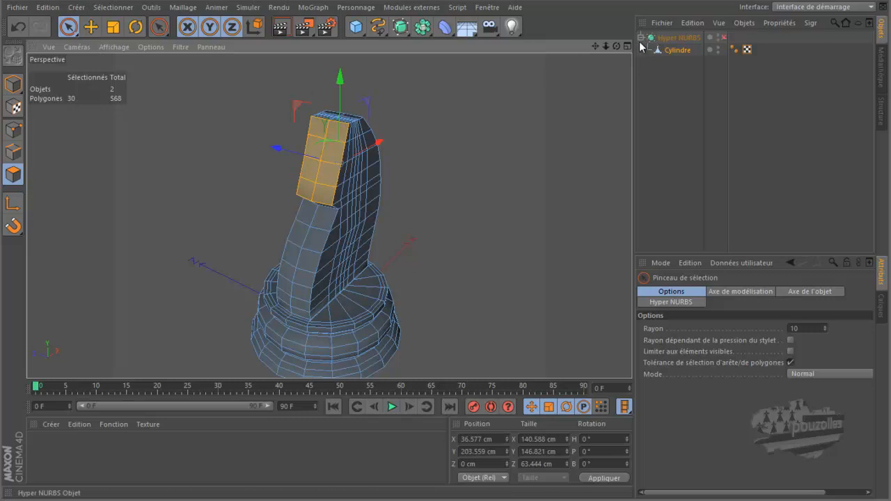
pyautogui.moveTo(616, 46); pyautogui.dragTo(452, 244)
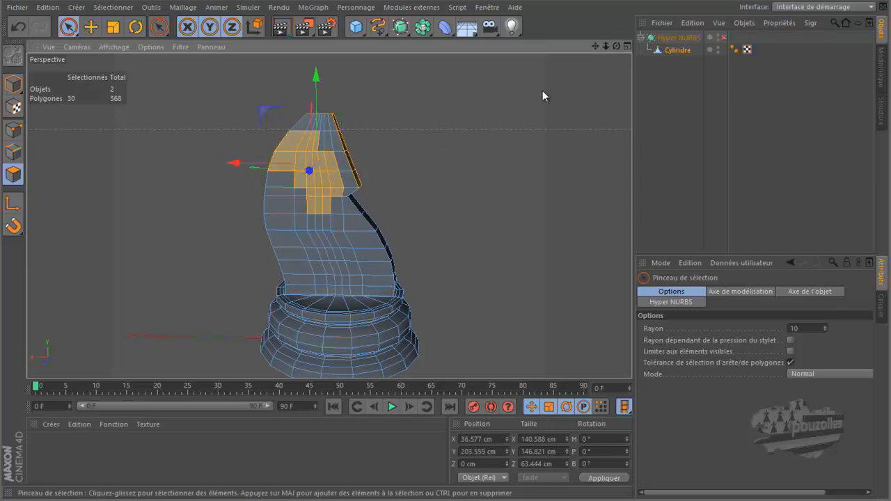
pyautogui.moveTo(442, 242)
pyautogui.keyDown('alt'); pyautogui.mouseDown()
pyautogui.moveTo(426, 247)
pyautogui.moveTo(446, 239)
pyautogui.moveTo(437, 249)
pyautogui.moveTo(445, 298)
pyautogui.moveTo(470, 252)
pyautogui.moveTo(444, 239)
pyautogui.mouseUp(); pyautogui.keyUp('alt')
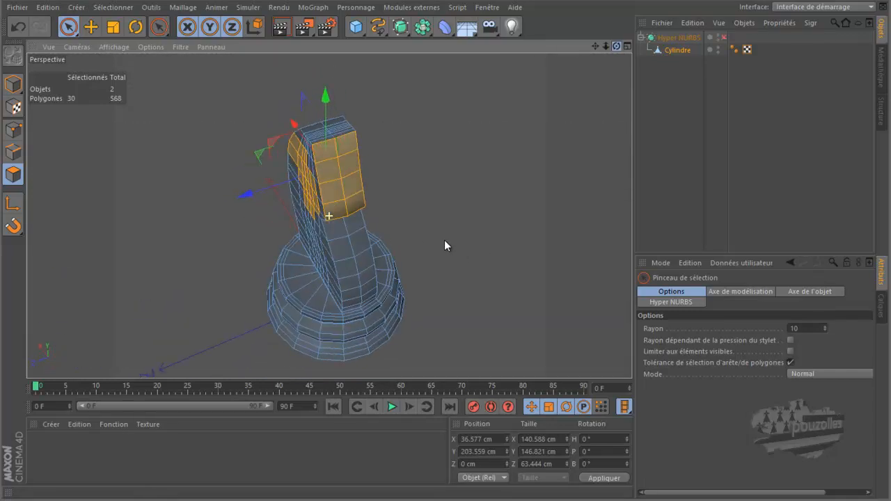
pyautogui.click(182, 155)
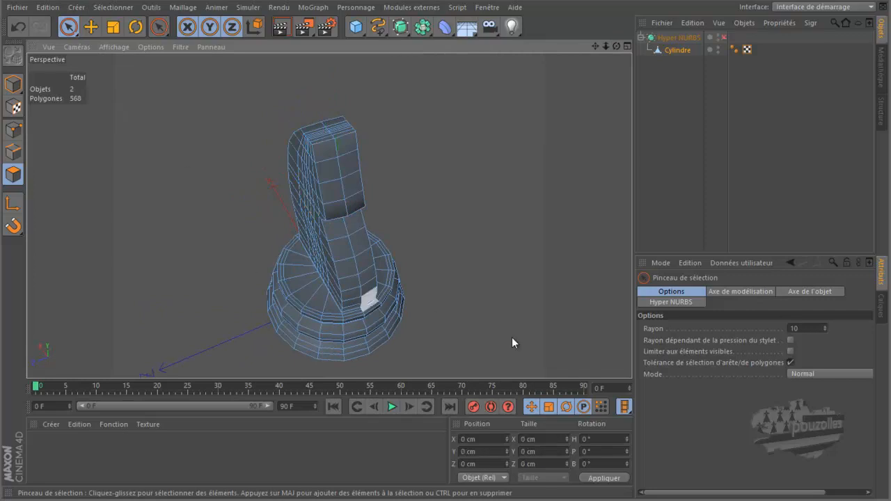
# - Limit the selection brush to visible elements and select the eight polygons on the head's upper front face
pyautogui.click(790, 351)
pyautogui.moveTo(330, 158); pyautogui.dragTo(334, 157)
pyautogui.moveTo(346, 206); pyautogui.dragTo(342, 200)
pyautogui.moveTo(617, 46)
pyautogui.mouseDown()
pyautogui.moveTo(414, 253)
pyautogui.moveTo(437, 228)
pyautogui.moveTo(467, 259)
pyautogui.moveTo(436, 244)
pyautogui.mouseUp()
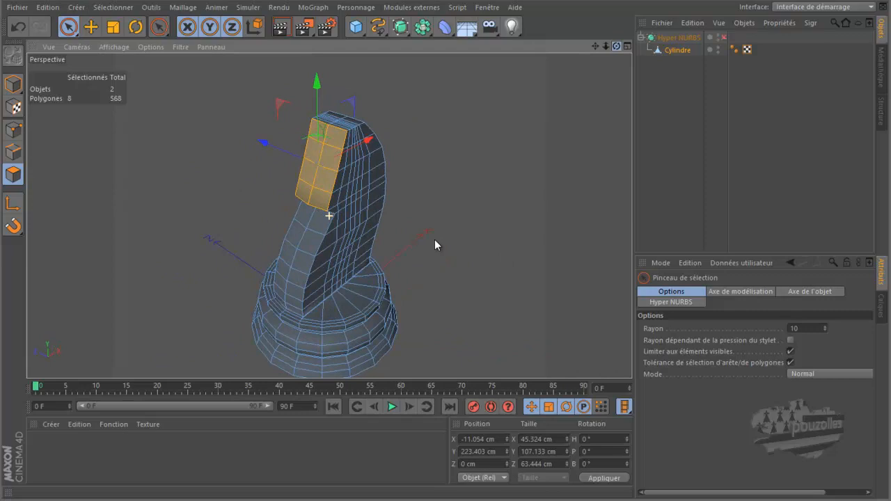
# - In the front view, extrude the eight selected polygons about 29 cm along X towards the muzzle outline
pyautogui.middleClick(462, 281)
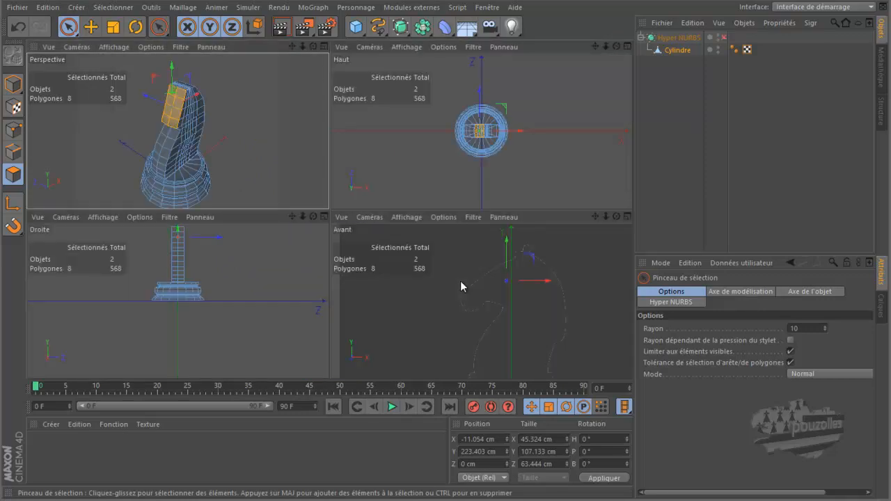
pyautogui.middleClick(461, 281)
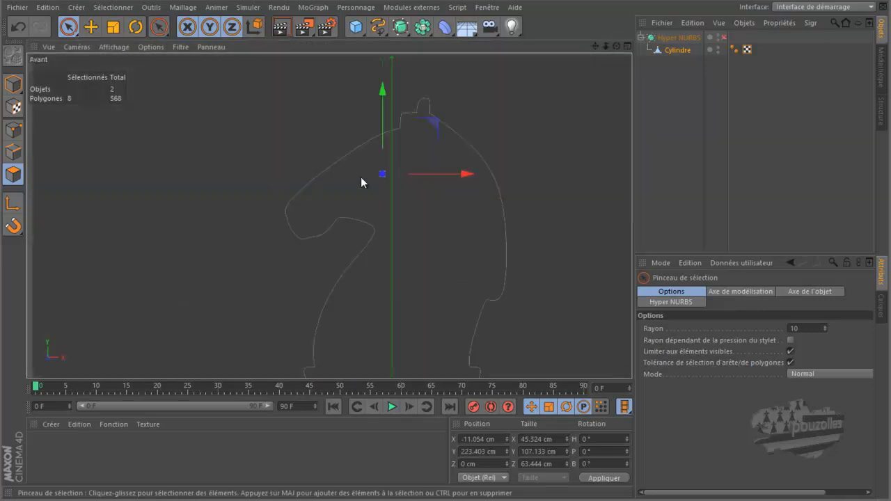
pyautogui.scroll(4, 347, 169)
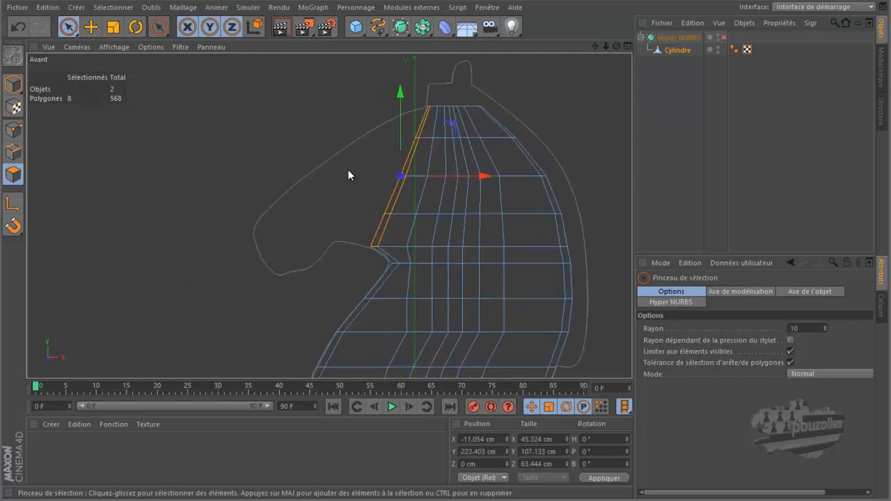
pyautogui.scroll(2, 349, 174)
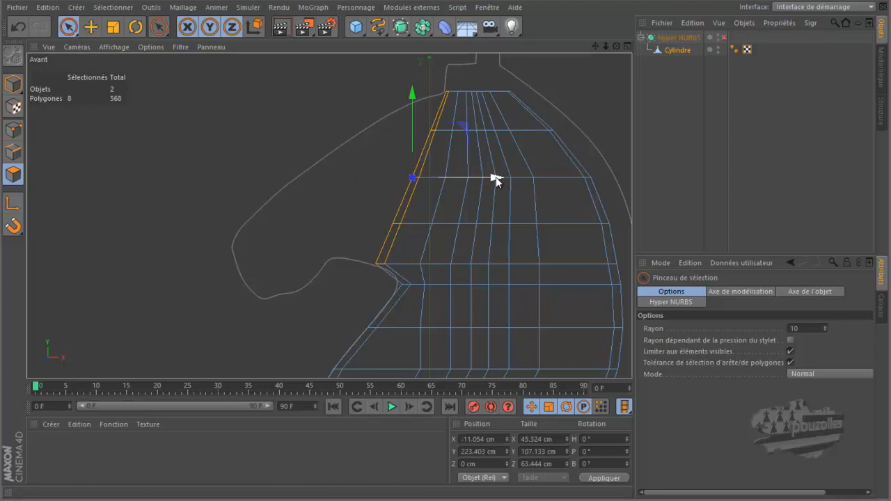
pyautogui.moveTo(496, 177); pyautogui.dragTo(451, 178)
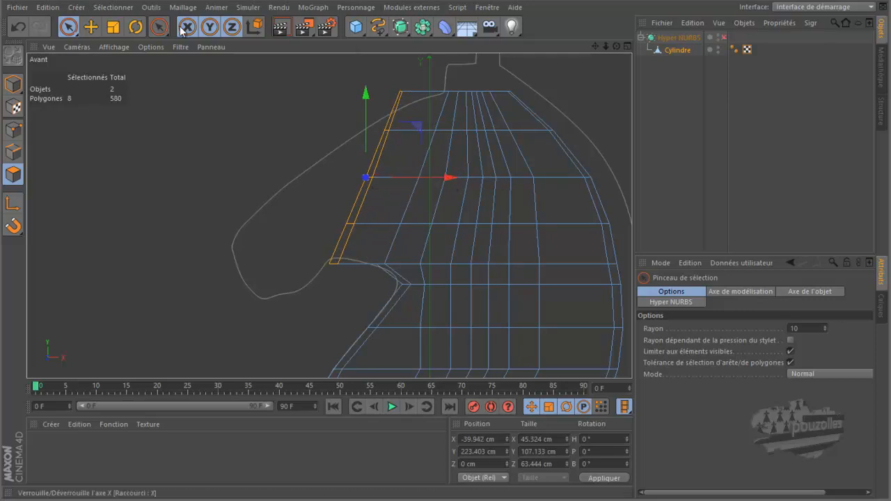
# - Flatten the extruded polygons into a vertical plane by scaling them along X and setting their X size to 0
pyautogui.click(114, 28)
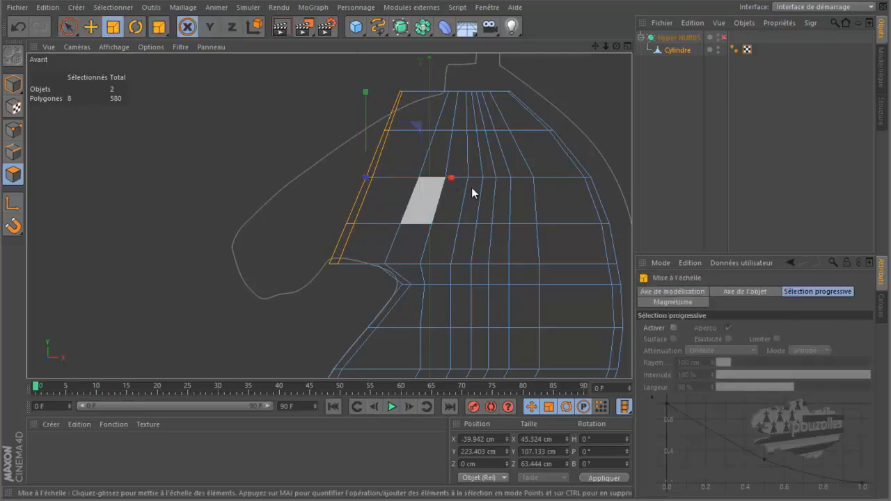
pyautogui.moveTo(453, 176); pyautogui.dragTo(370, 179)
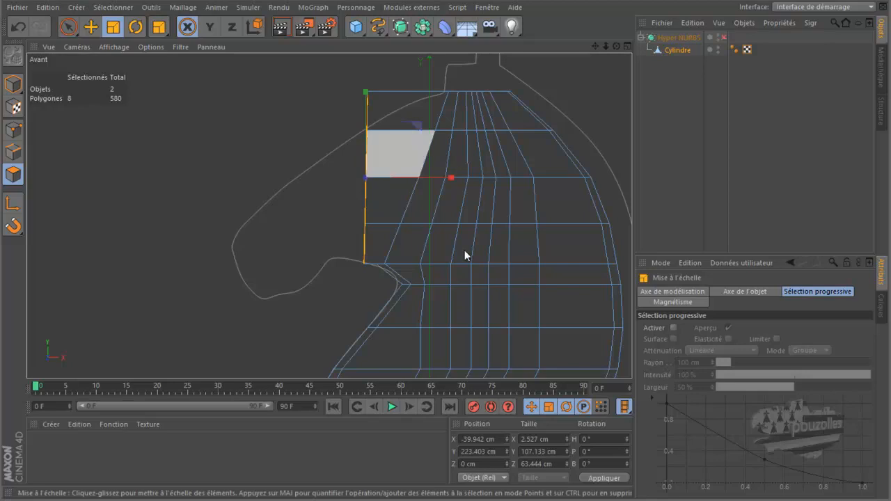
pyautogui.doubleClick(541, 439)
pyautogui.write('0')
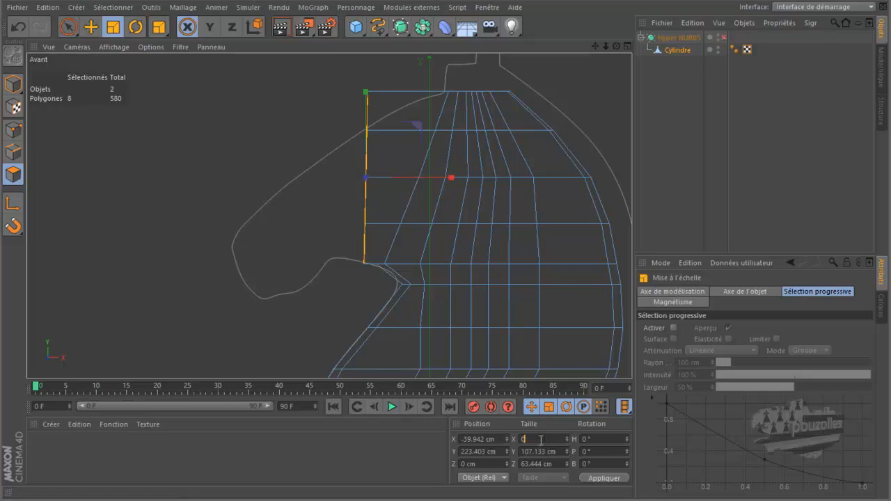
pyautogui.click(609, 482)
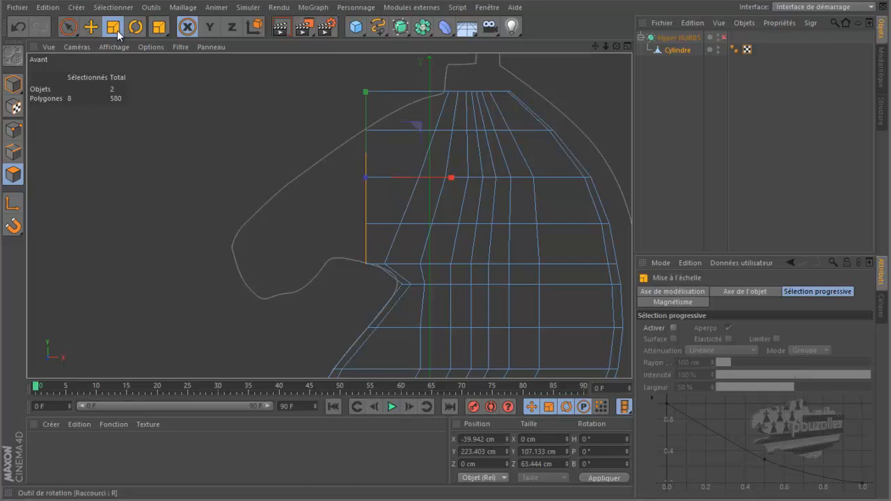
# - Lower the flattened polygons to about 212 cm in Y and scale them to about 78% in Y and Z only
pyautogui.click(90, 27)
pyautogui.moveTo(365, 94); pyautogui.dragTo(367, 113)
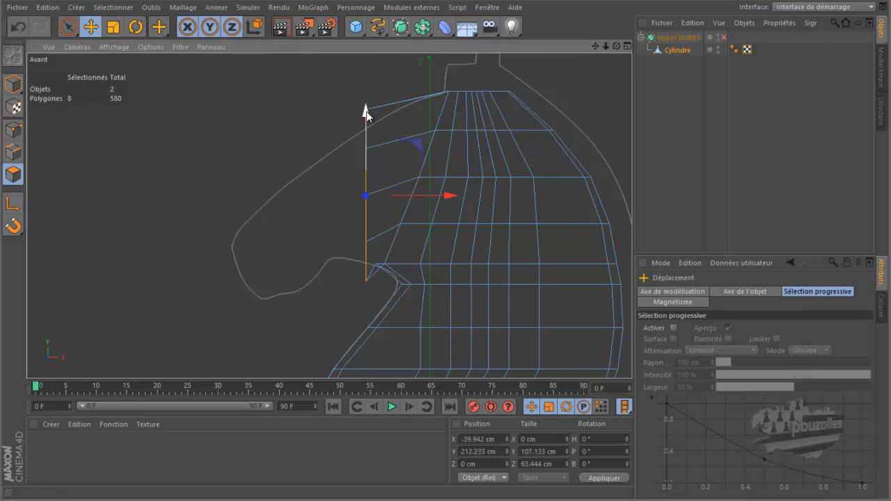
pyautogui.click(113, 26)
pyautogui.click(209, 26)
pyautogui.click(232, 26)
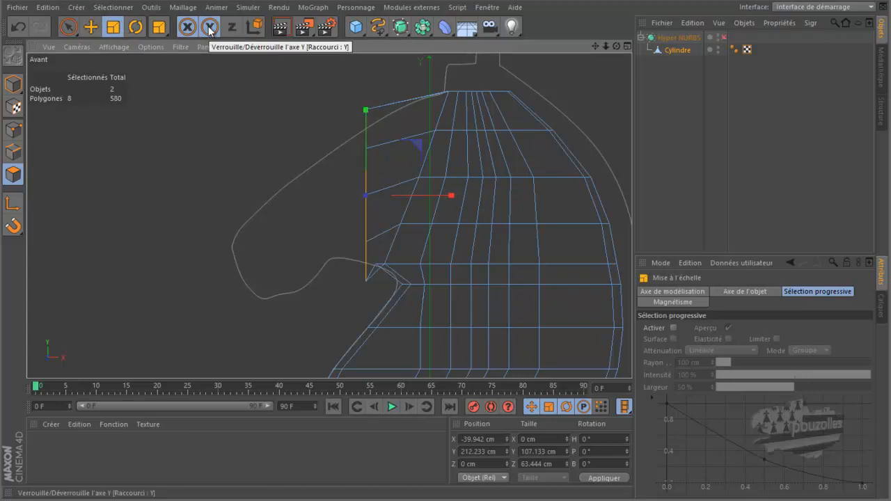
pyautogui.click(233, 28)
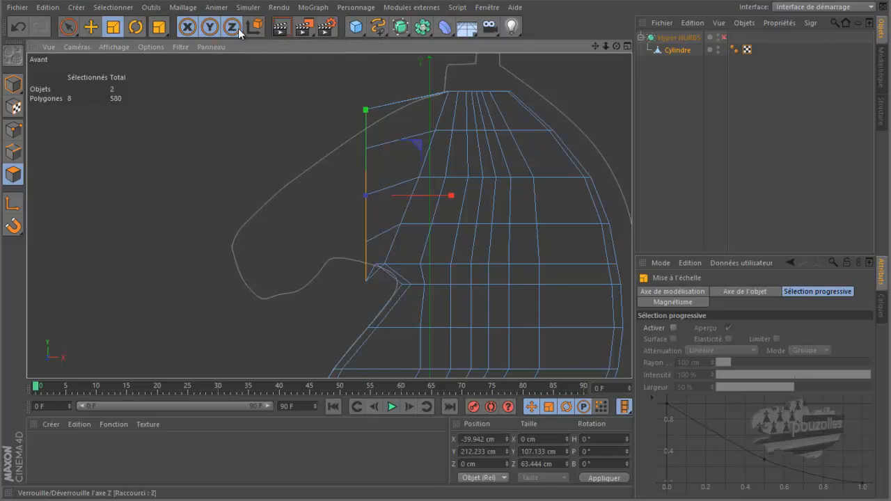
pyautogui.click(188, 27)
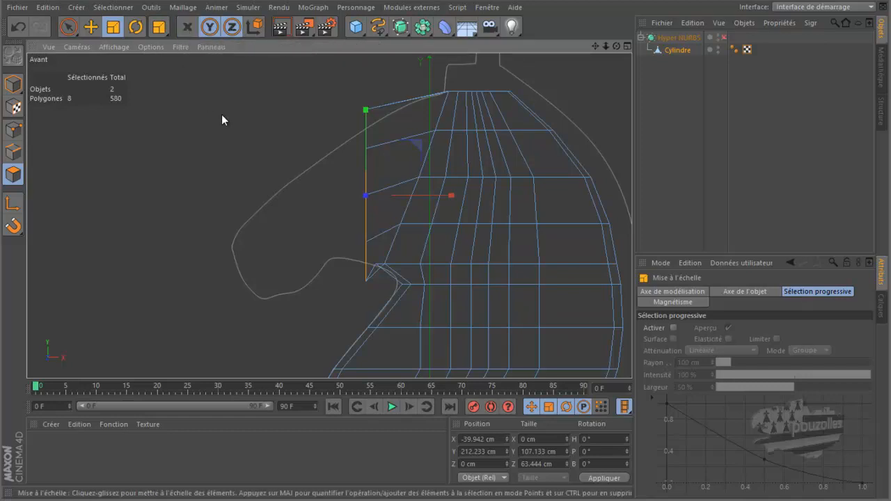
pyautogui.moveTo(231, 111); pyautogui.dragTo(171, 182)
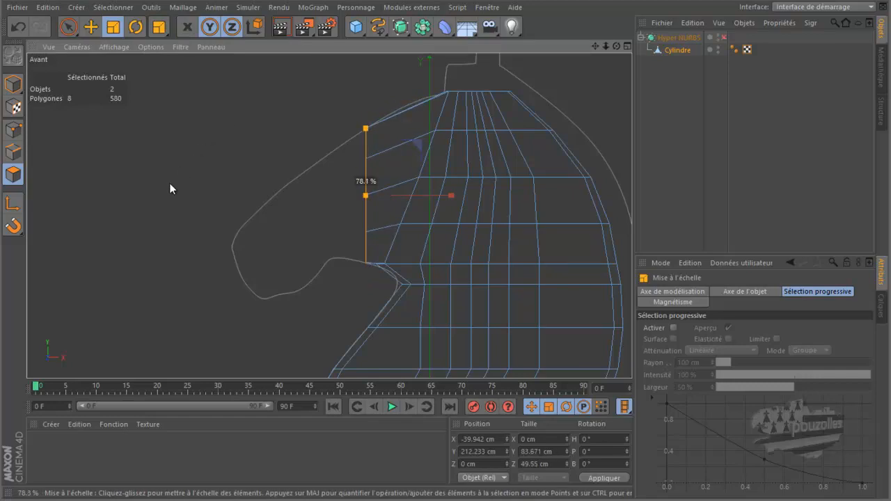
pyautogui.moveTo(170, 184); pyautogui.dragTo(169, 183)
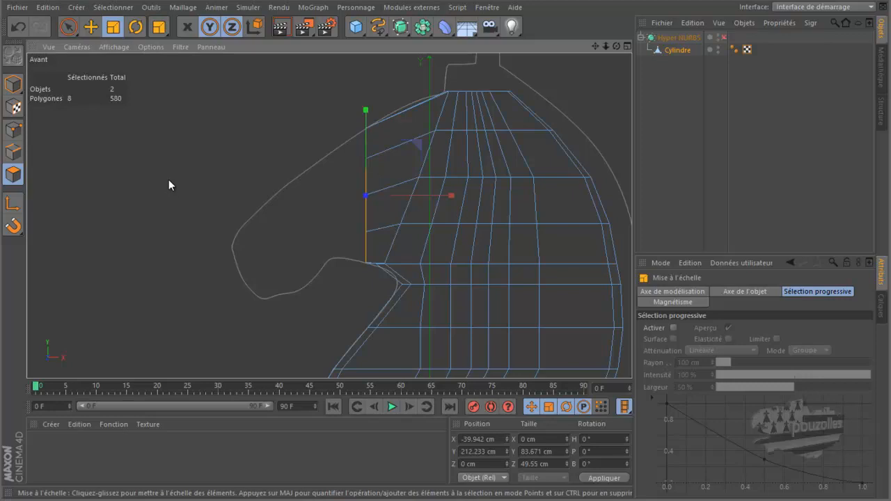
# - In the perspective view, move the centre point under the jaw to about X -28.4 cm and Y 167.3 cm
pyautogui.middleClick(169, 183)
pyautogui.middleClick(178, 160)
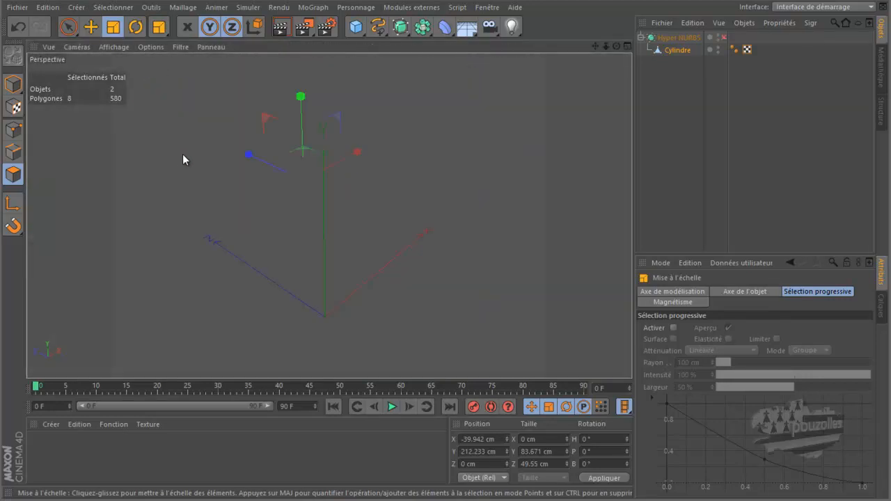
pyautogui.scroll(5, 285, 245)
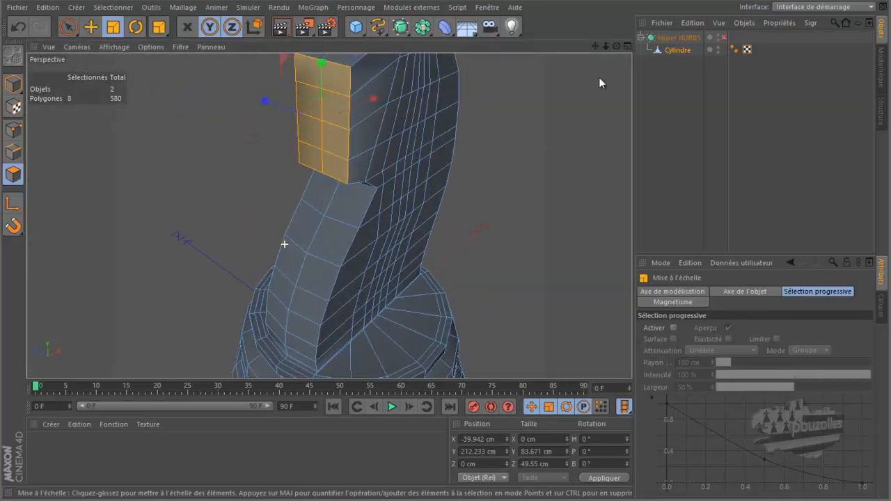
pyautogui.moveTo(617, 46); pyautogui.dragTo(437, 222)
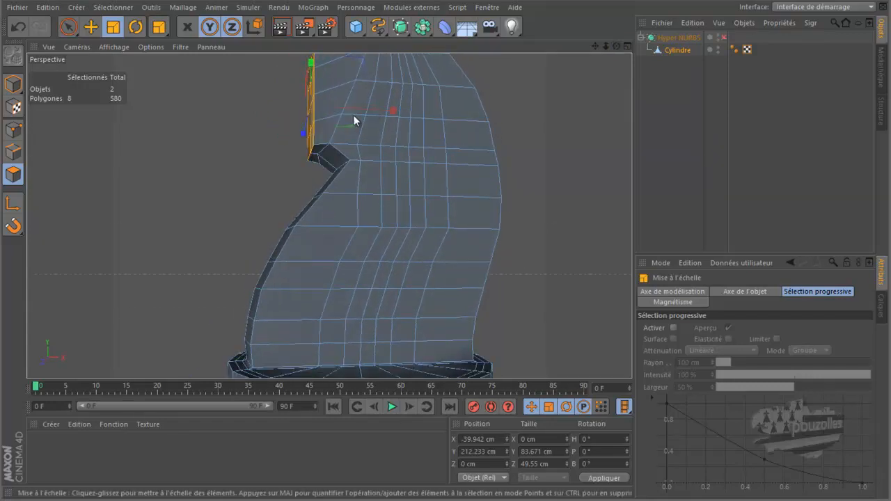
pyautogui.click(13, 130)
pyautogui.click(317, 154)
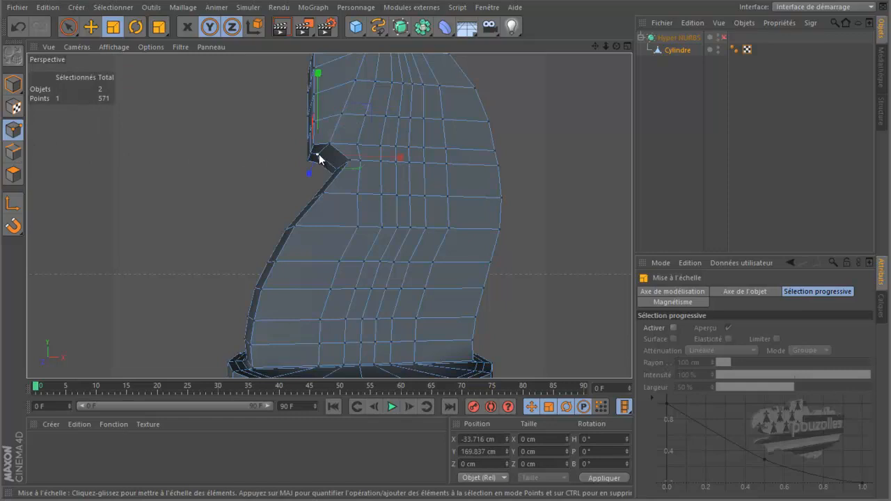
pyautogui.click(90, 26)
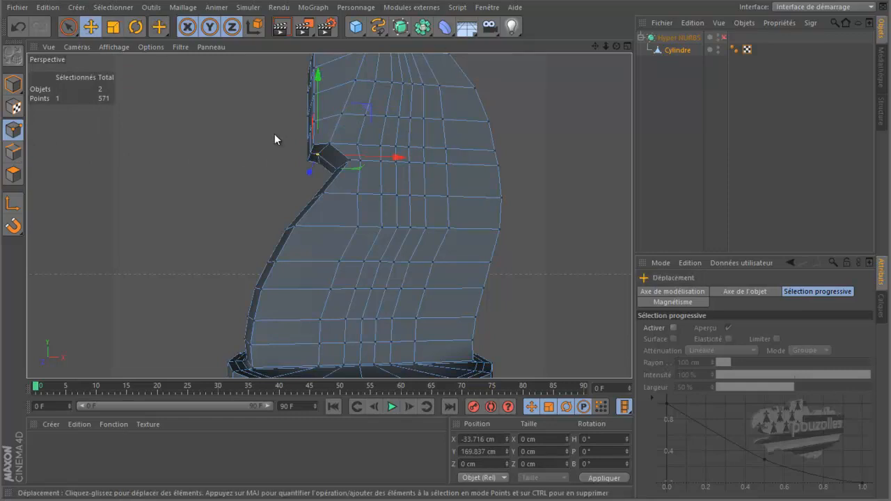
pyautogui.scroll(4, 274, 134)
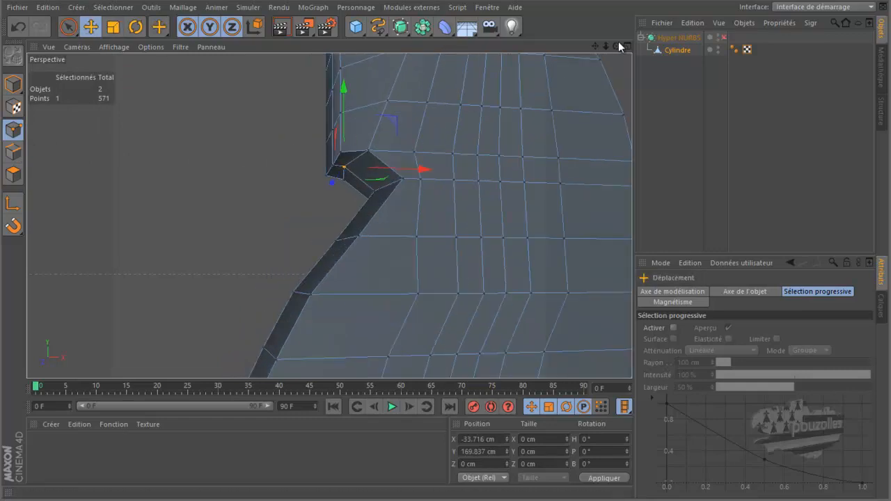
pyautogui.moveTo(441, 244)
pyautogui.keyDown('alt'); pyautogui.mouseDown()
pyautogui.moveTo(436, 227)
pyautogui.moveTo(446, 240)
pyautogui.mouseUp(); pyautogui.keyUp('alt')
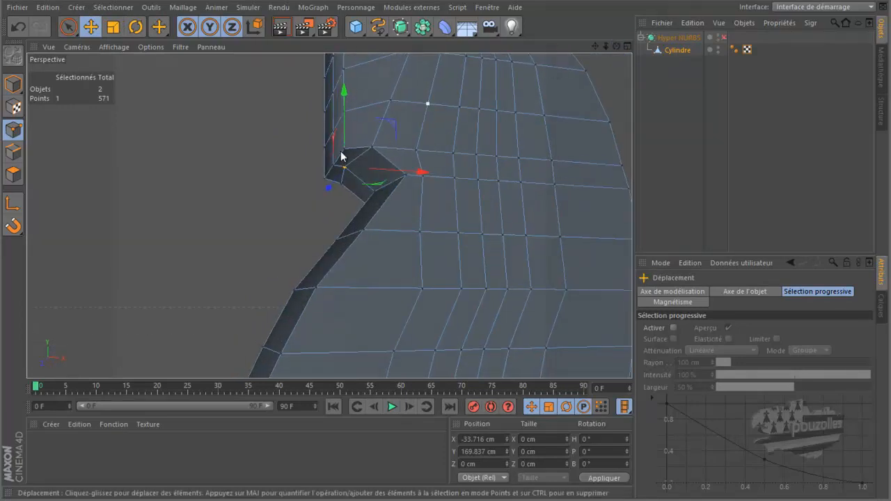
pyautogui.moveTo(392, 175); pyautogui.dragTo(401, 177)
pyautogui.moveTo(353, 102); pyautogui.dragTo(353, 106)
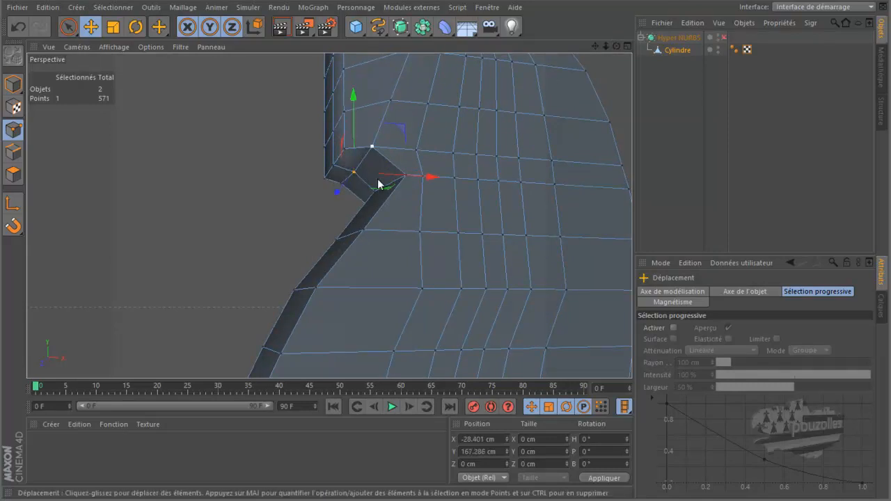
# - Adjust the centre points of the throat notch and of the neck's front edge just below it slightly along X
pyautogui.click(377, 190)
pyautogui.moveTo(450, 195); pyautogui.dragTo(449, 199)
pyautogui.click(338, 239)
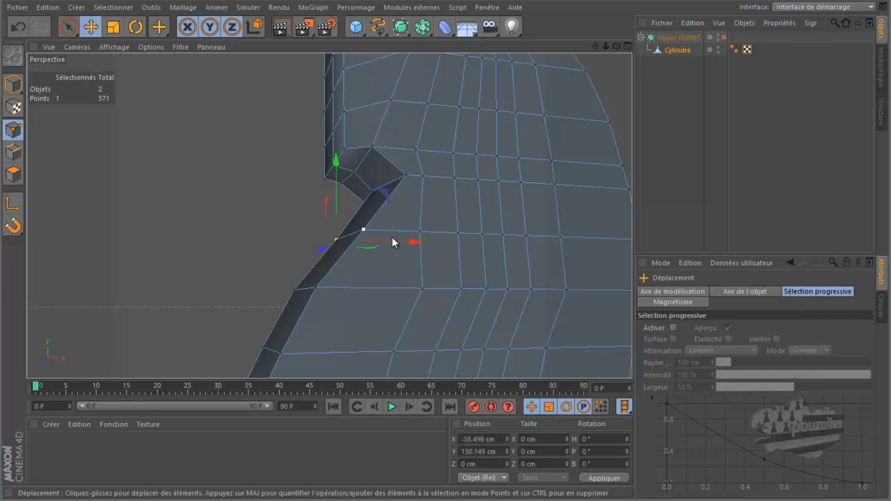
pyautogui.moveTo(395, 240); pyautogui.dragTo(393, 242)
# - Raise the centre point under the jaw slightly and place the throat notch's centre point at about X -16.7 cm, Y 157.1 cm
pyautogui.moveTo(616, 45); pyautogui.dragTo(445, 239)
pyautogui.click(353, 172)
pyautogui.moveTo(352, 127); pyautogui.dragTo(352, 123)
pyautogui.moveTo(373, 195); pyautogui.dragTo(420, 190)
pyautogui.moveTo(617, 46); pyautogui.dragTo(447, 239)
# - Clear the point selection and return to polygon editing with the eight muzzle front polygons selected
pyautogui.click(14, 174)
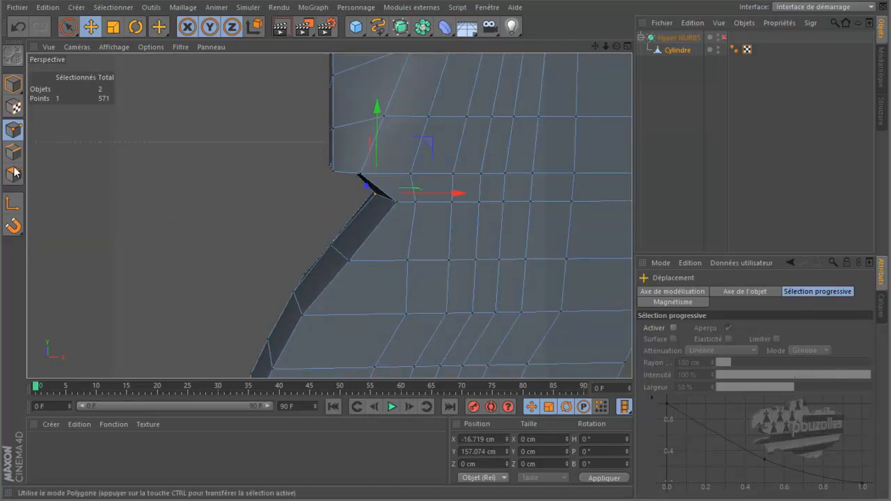
pyautogui.click(13, 130)
pyautogui.click(206, 160)
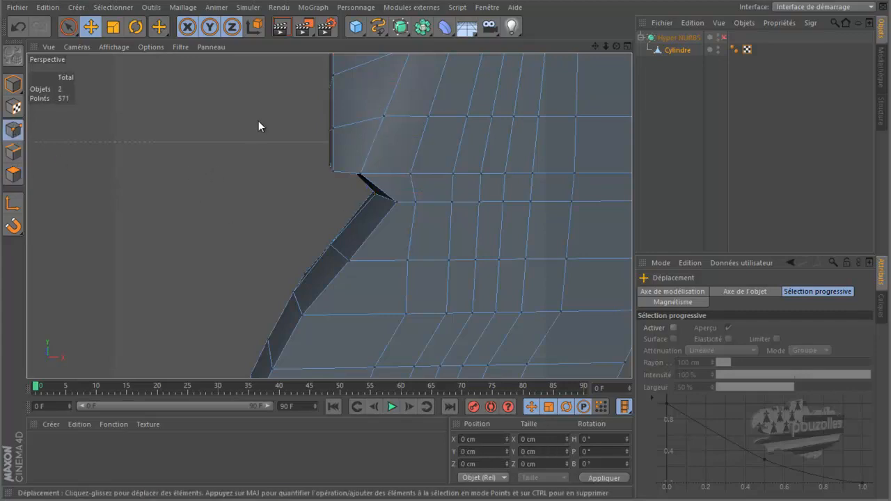
pyautogui.click(14, 152)
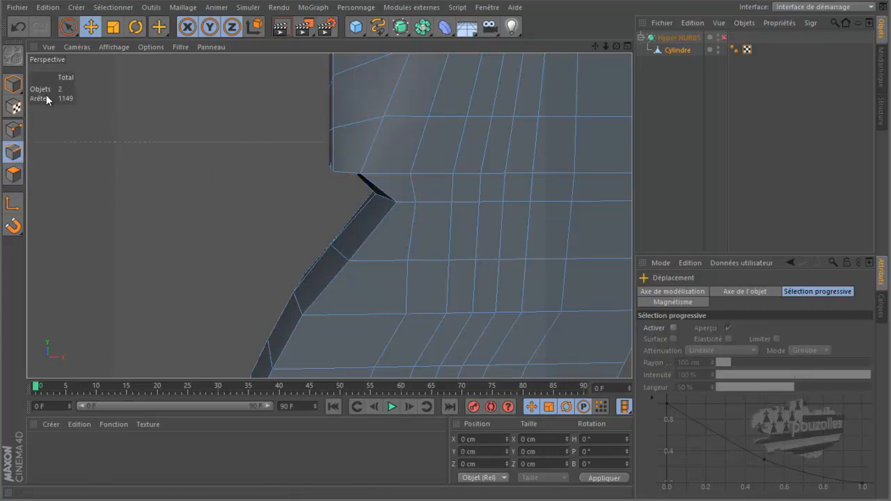
pyautogui.click(13, 174)
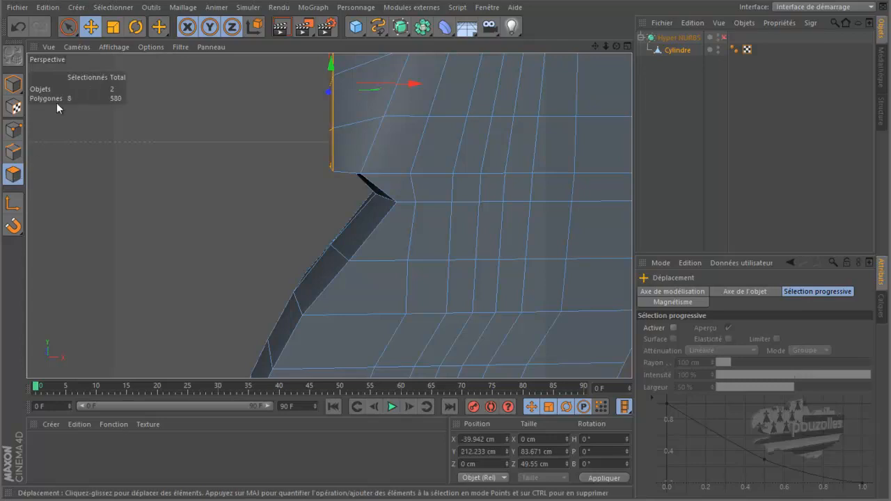
# - In the front view, extrude the eight muzzle front polygons about 16 cm along X towards the nose
pyautogui.middleClick(220, 210)
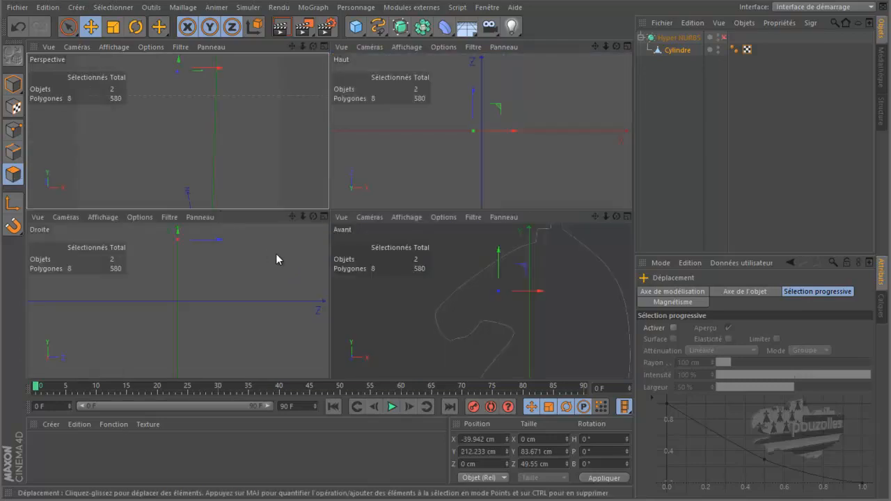
pyautogui.middleClick(402, 288)
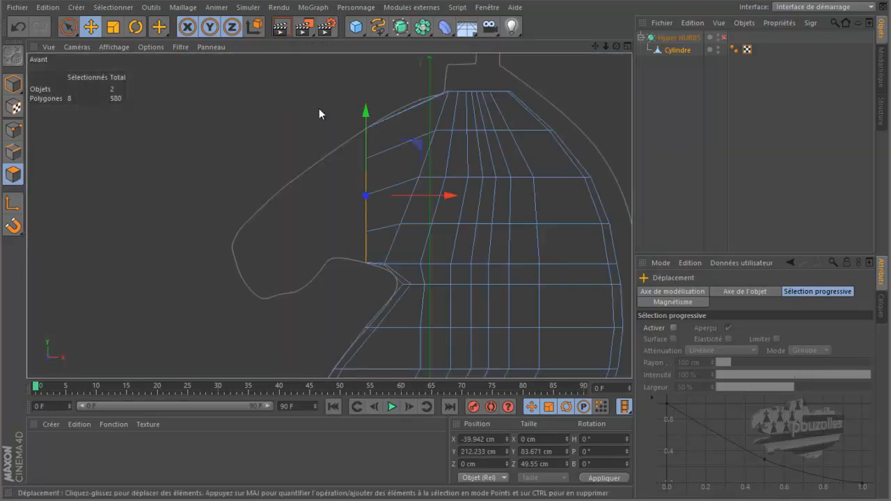
pyautogui.scroll(1, 320, 112)
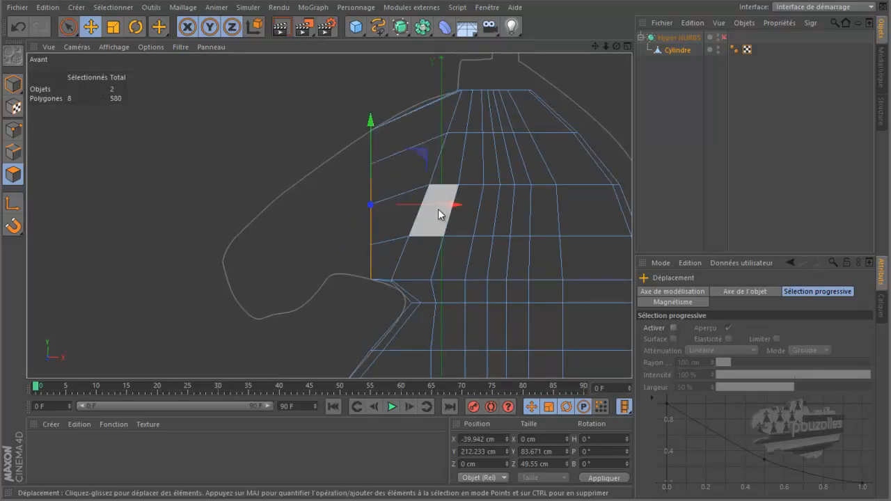
pyautogui.keyDown('ctrl'); pyautogui.moveTo(456, 204); pyautogui.dragTo(427, 216); pyautogui.keyUp('ctrl')
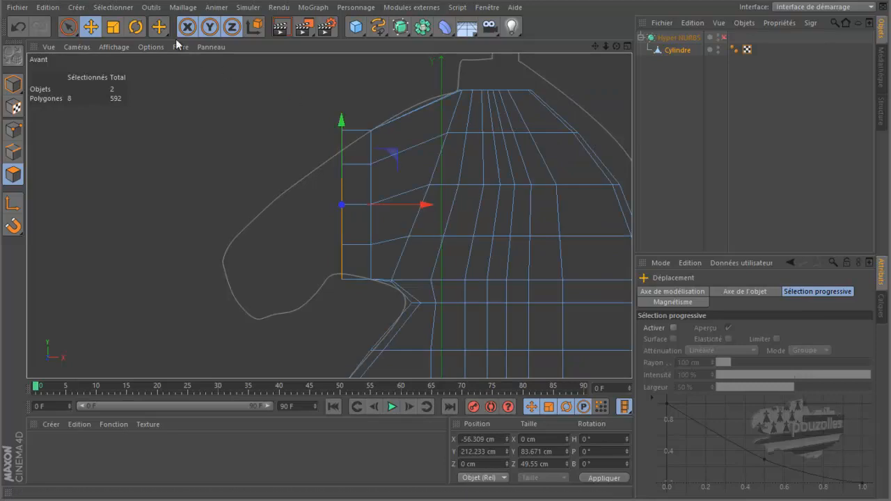
# - Lower the extruded polygons to about 208.4 cm in Y and scale them to about 83% in Y and Z only
pyautogui.moveTo(340, 124); pyautogui.dragTo(342, 134)
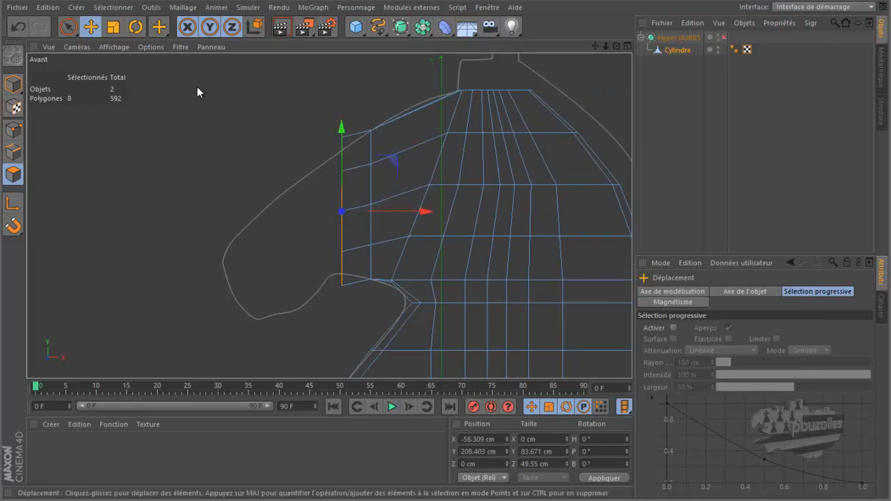
pyautogui.press('t')
pyautogui.press('x')
pyautogui.moveTo(214, 92); pyautogui.dragTo(197, 176)
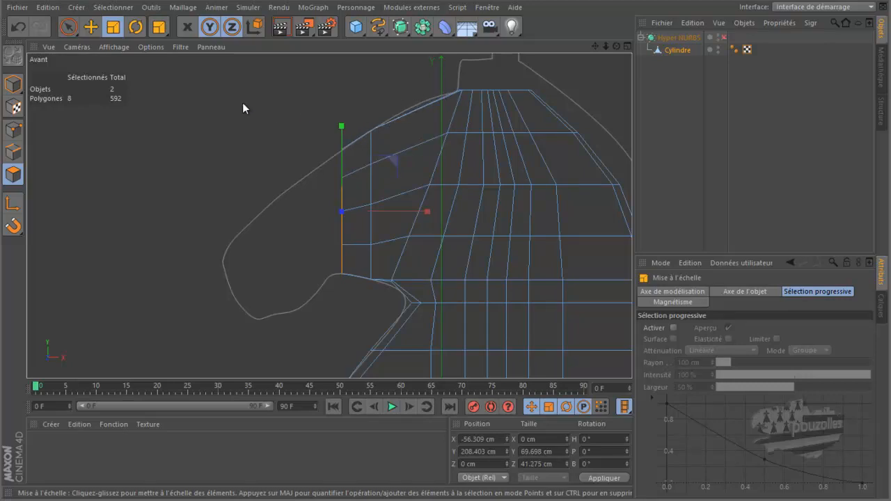
# - Cut a loop through the first muzzle section with the Knife at about 54.8% offset
pyautogui.press('k')
pyautogui.click(13, 129)
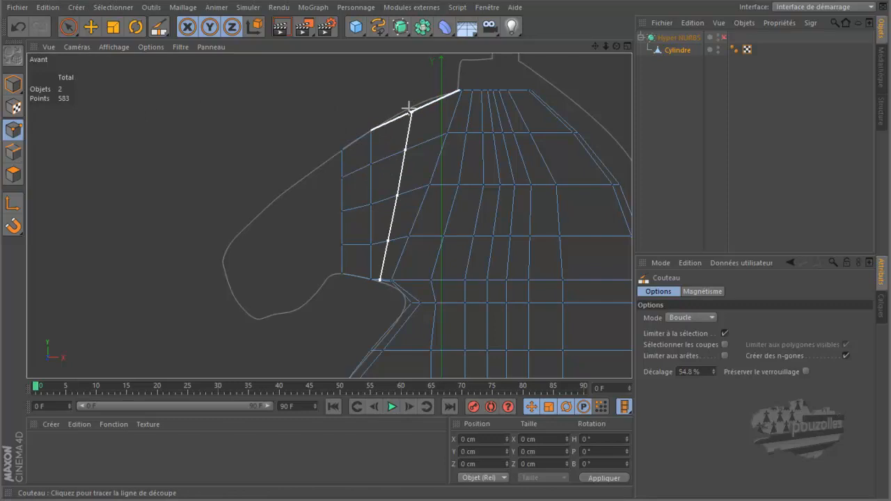
pyautogui.click(409, 108)
# - Select the new cut's point loop and enlarge it to about 103% in Y and Z only to match the outline
pyautogui.press('u')
pyautogui.press('l')
pyautogui.click(413, 132)
pyautogui.click(112, 28)
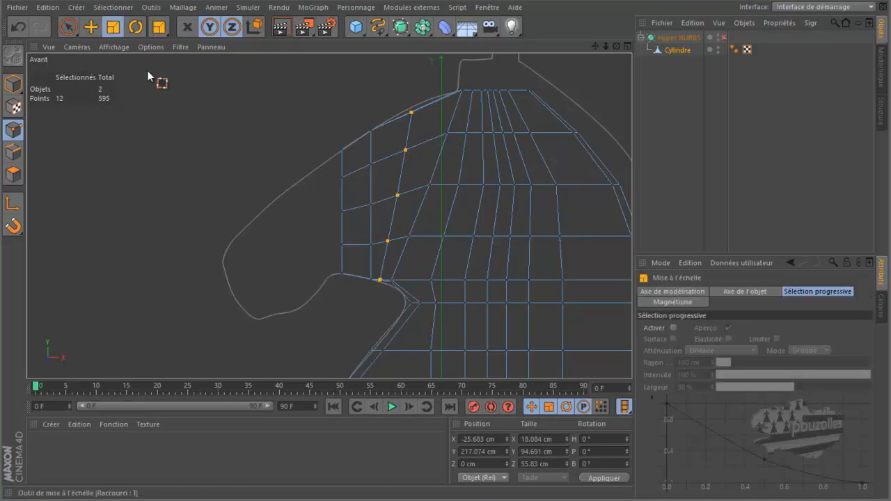
pyautogui.moveTo(213, 126); pyautogui.dragTo(222, 123)
# - Allow the selection brush to pick hidden elements and lower the three points under the jaw to about 167.1 cm in Y
pyautogui.click(68, 26)
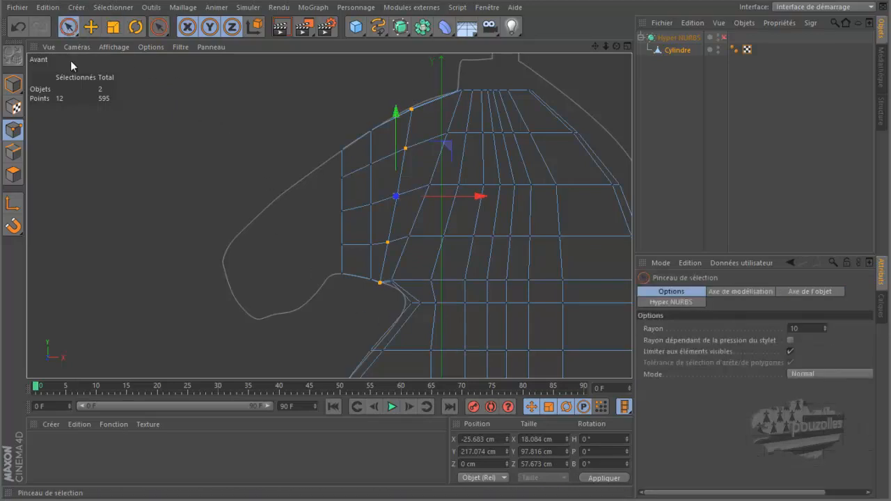
pyautogui.click(789, 351)
pyautogui.scroll(5, 393, 308)
pyautogui.moveTo(399, 289); pyautogui.dragTo(396, 261)
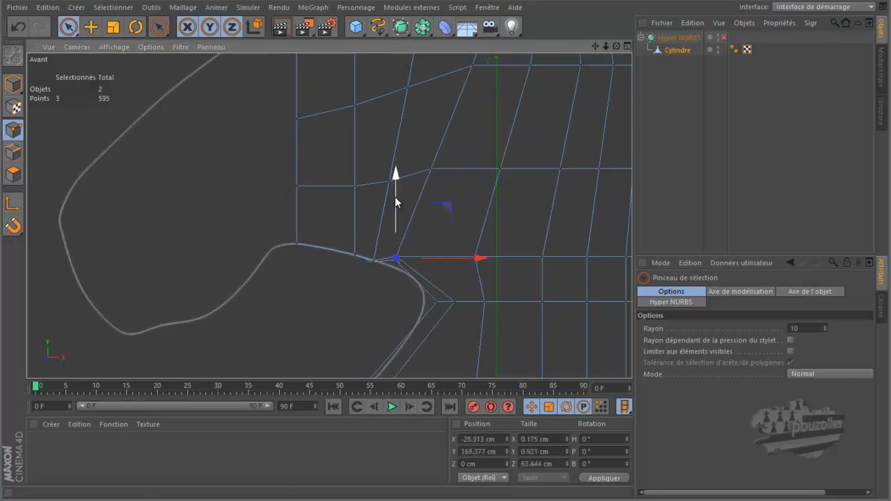
pyautogui.moveTo(395, 197); pyautogui.dragTo(395, 204)
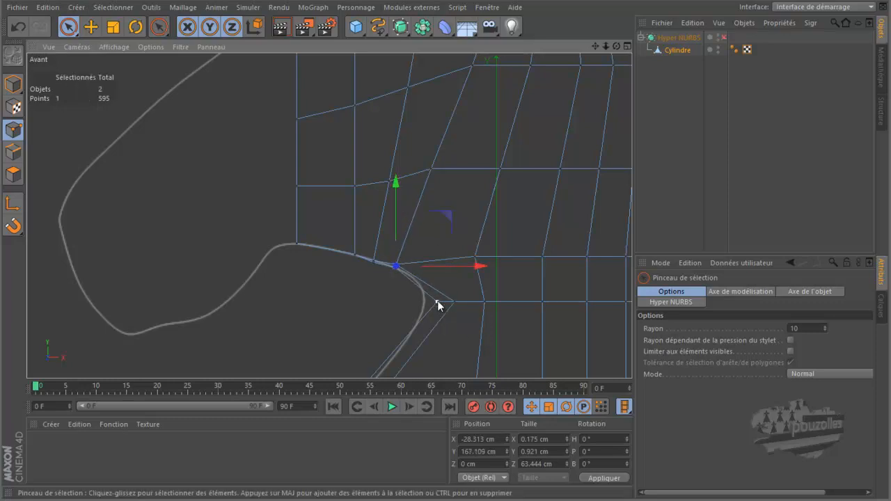
# - Move the three throat notch points along X to about -16.7 cm to follow the outline, and clear the selection
pyautogui.moveTo(421, 300); pyautogui.dragTo(496, 302)
pyautogui.scroll(-2, 453, 247)
pyautogui.scroll(-1, 452, 248)
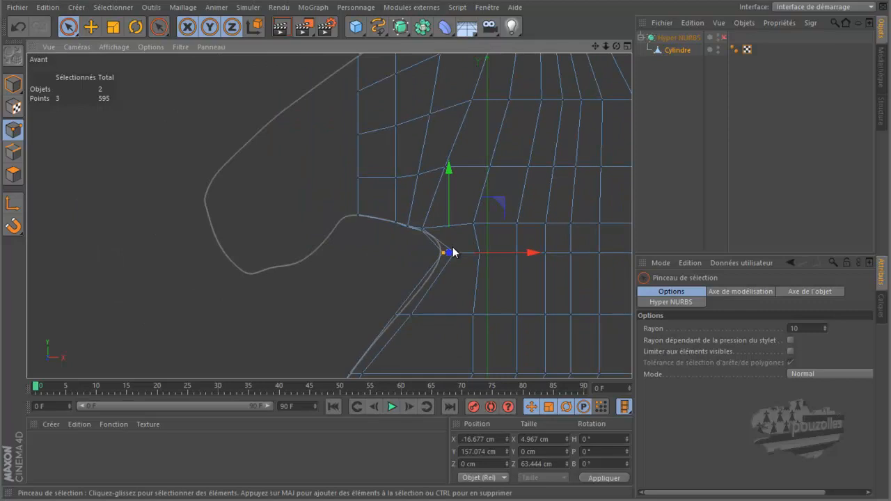
pyautogui.scroll(-1, 341, 326)
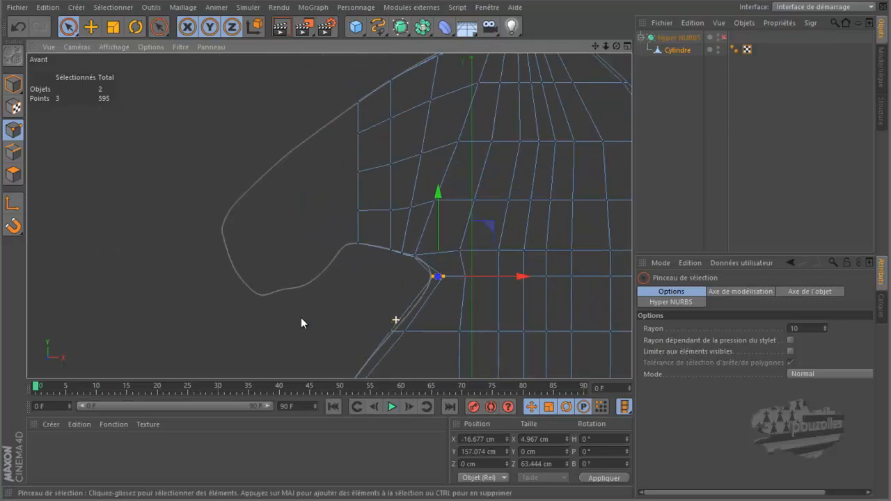
pyautogui.click(174, 229)
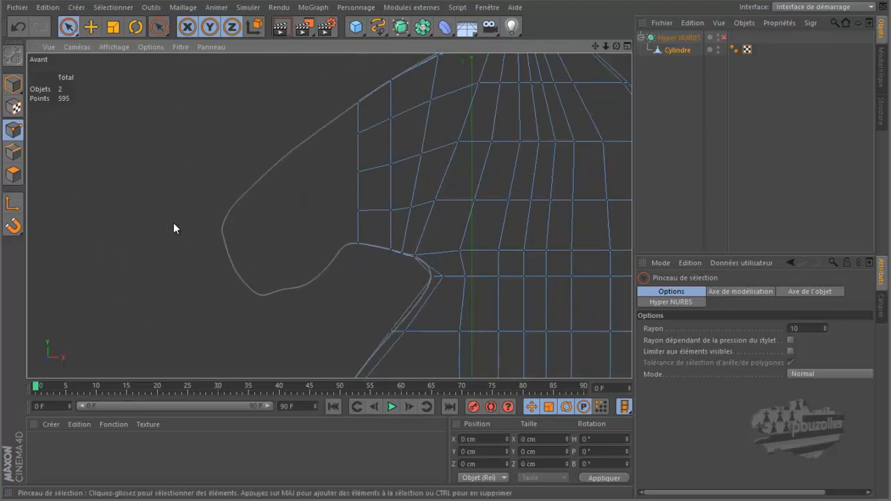
# - Extrude the eight muzzle front polygons about 6 cm further along X towards the nose
pyautogui.click(14, 174)
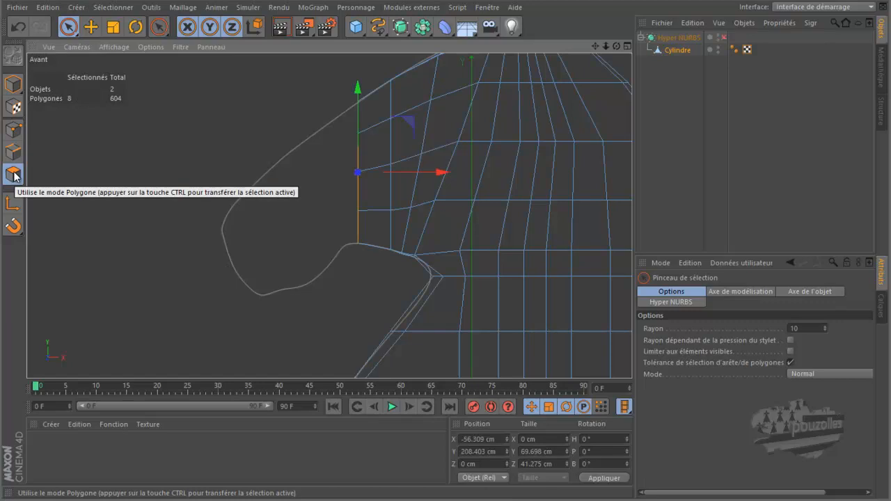
pyautogui.scroll(-1, 124, 263)
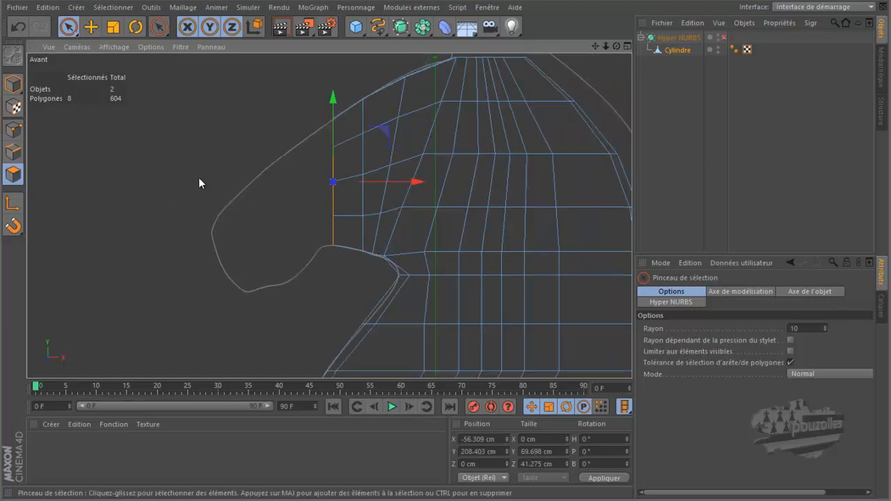
pyautogui.moveTo(418, 180); pyautogui.dragTo(408, 194)
# - Lower the newly extruded polygons to about 205.7 cm in Y and scale them to about 95% in Y and Z only
pyautogui.moveTo(324, 97); pyautogui.dragTo(324, 103)
pyautogui.click(113, 28)
pyautogui.moveTo(220, 99); pyautogui.dragTo(198, 130)
# - Inspect the head in the perspective view, render it with HyperNURBS smoothing enabled, and disable the smoothing again
pyautogui.middleClick(198, 131)
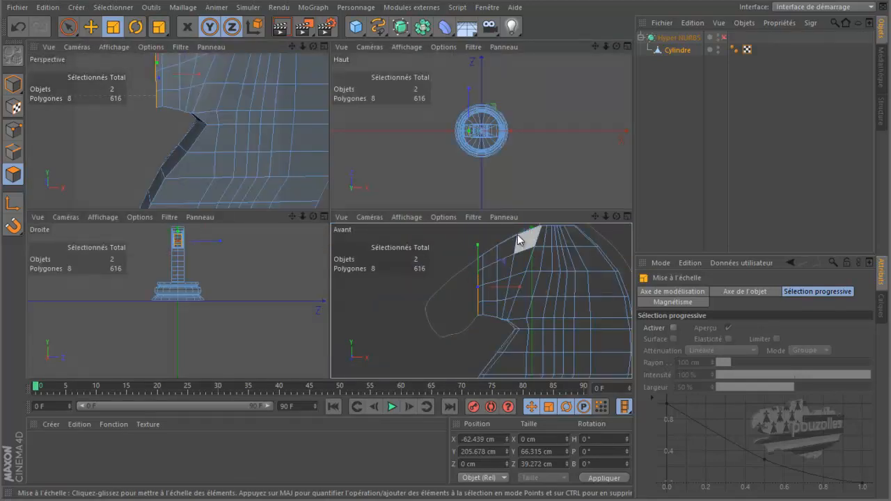
pyautogui.middleClick(198, 161)
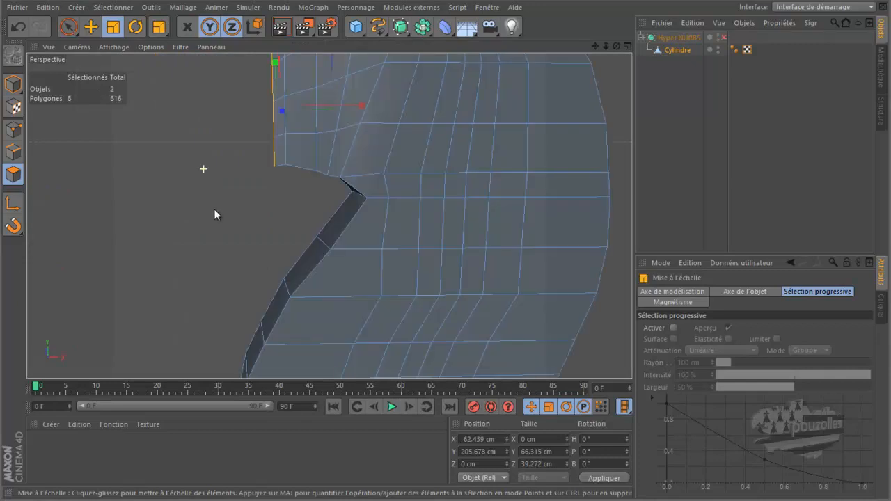
pyautogui.moveTo(448, 244); pyautogui.dragTo(464, 113)
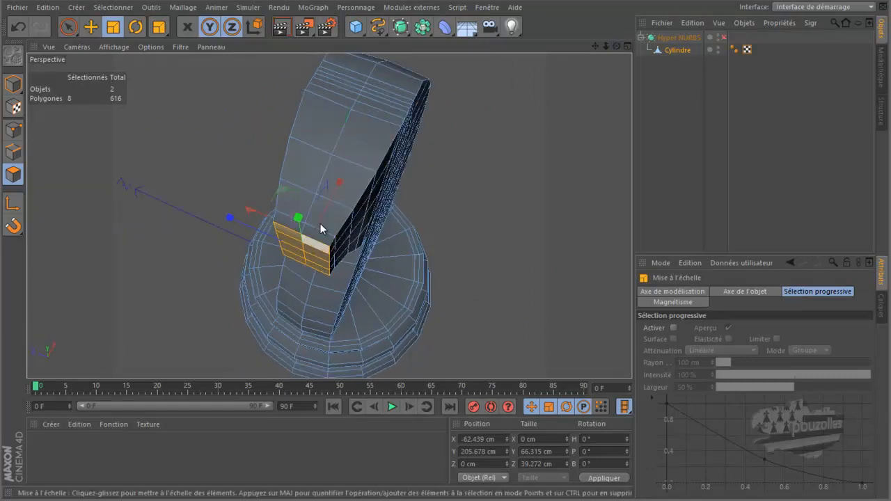
pyautogui.moveTo(444, 240)
pyautogui.keyDown('alt'); pyautogui.mouseDown()
pyautogui.moveTo(442, 232)
pyautogui.moveTo(439, 245)
pyautogui.moveTo(460, 237)
pyautogui.moveTo(451, 242)
pyautogui.mouseUp(); pyautogui.keyUp('alt')
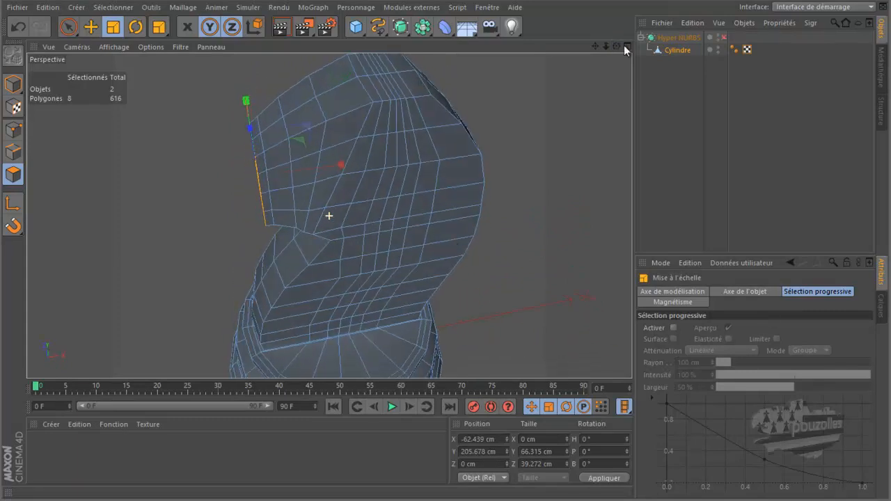
pyautogui.click(724, 39)
pyautogui.click(280, 27)
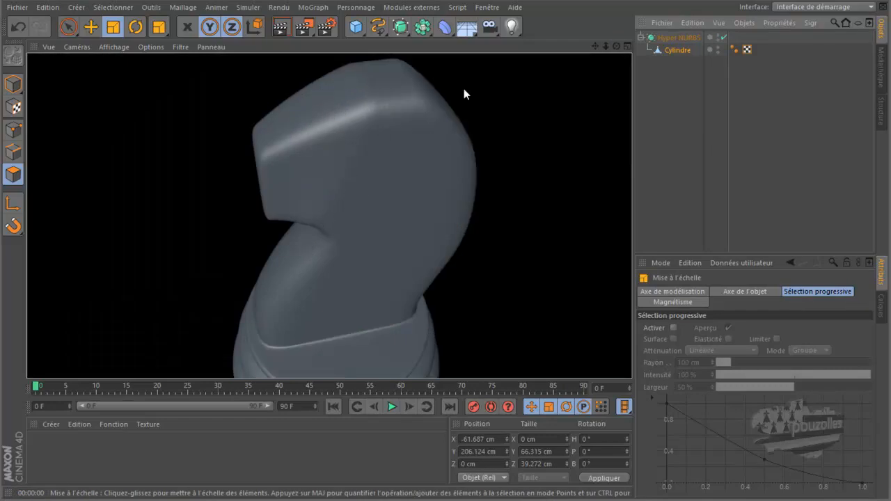
pyautogui.click(724, 38)
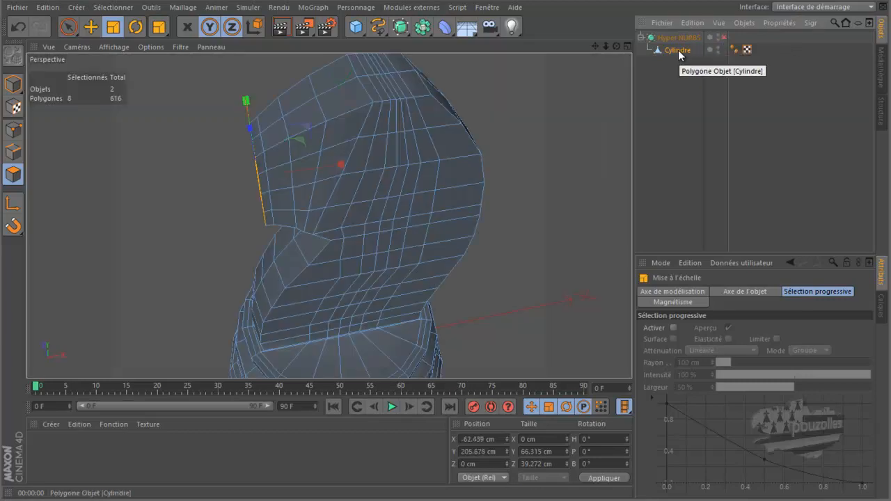
# - Switch the cylinder mesh to point editing and select the corner point where the forehead meets the crown
pyautogui.click(13, 130)
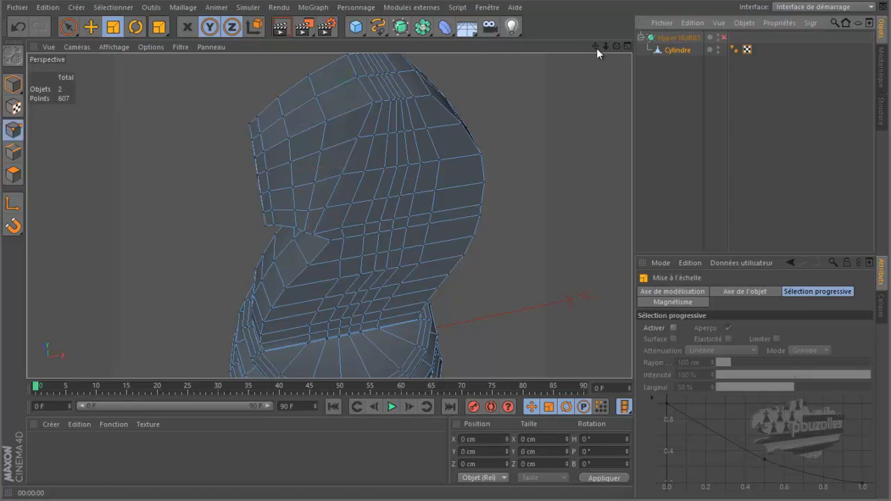
pyautogui.moveTo(595, 46); pyautogui.dragTo(446, 252)
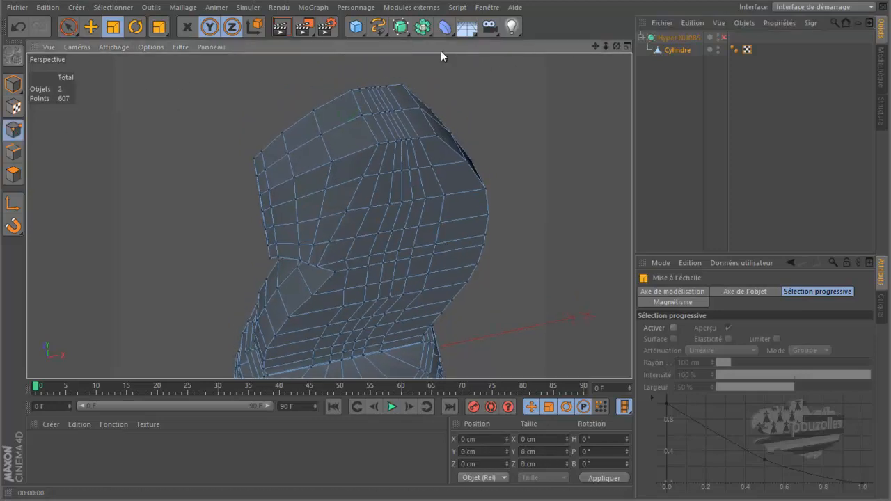
pyautogui.click(353, 90)
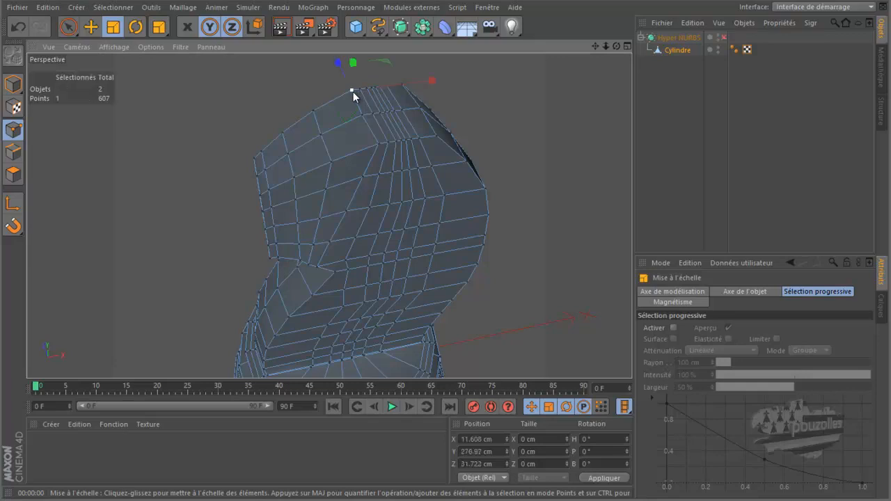
# - Display the top of the head close up in the top view with Gouraud shading and lines
pyautogui.middleClick(353, 92)
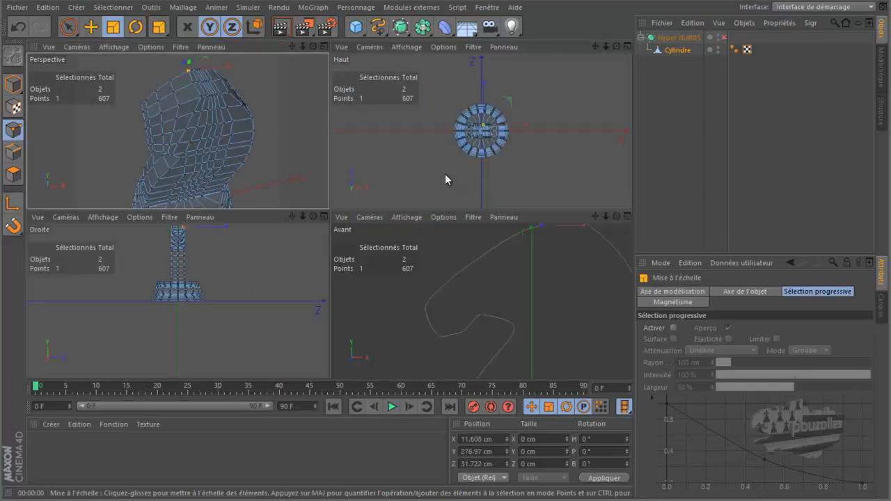
pyautogui.middleClick(474, 147)
pyautogui.scroll(6, 323, 236)
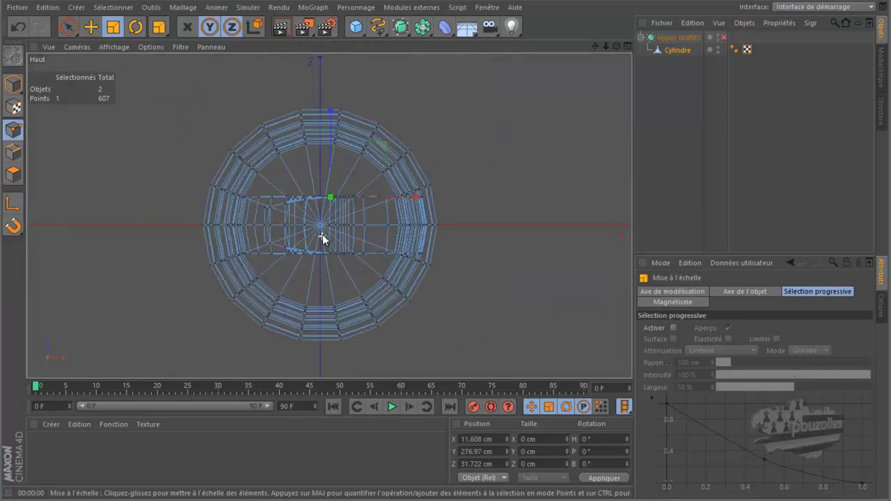
pyautogui.scroll(4, 333, 212)
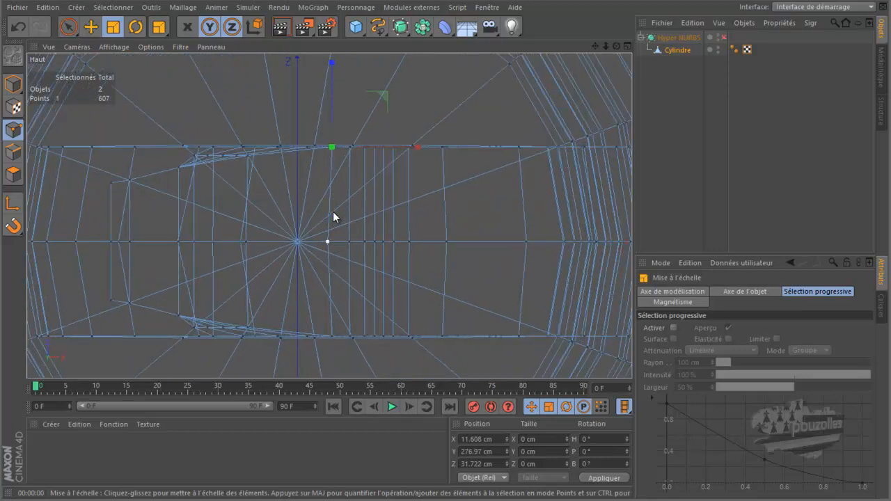
pyautogui.click(114, 46)
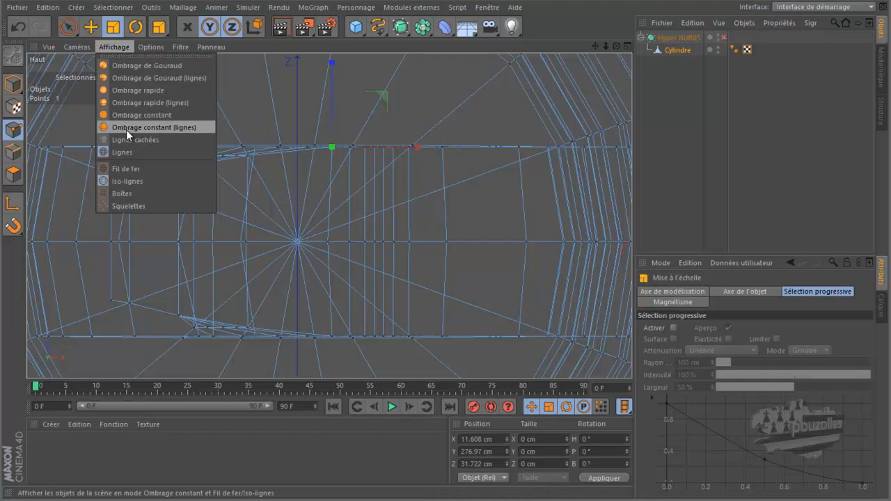
pyautogui.click(122, 80)
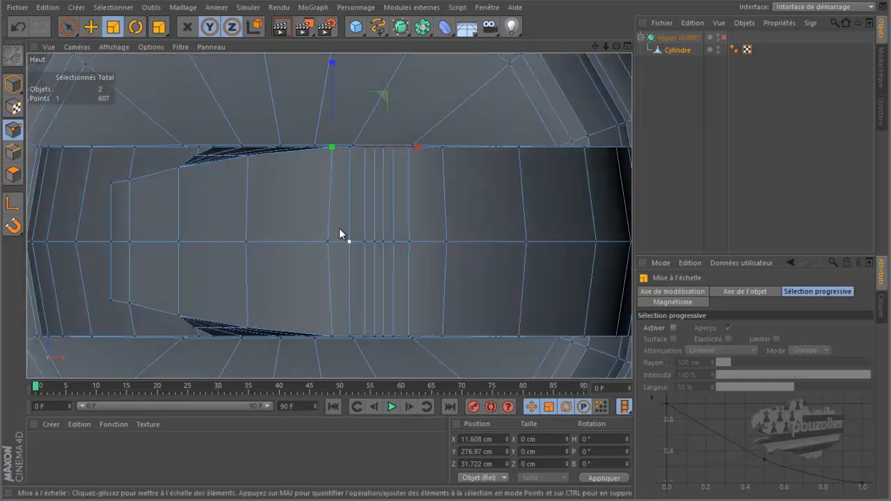
# - Slide the three points of the cross edge between forehead and crown towards the muzzle, to about X 1.6 cm
pyautogui.click(510, 64)
pyautogui.rightClick(483, 84)
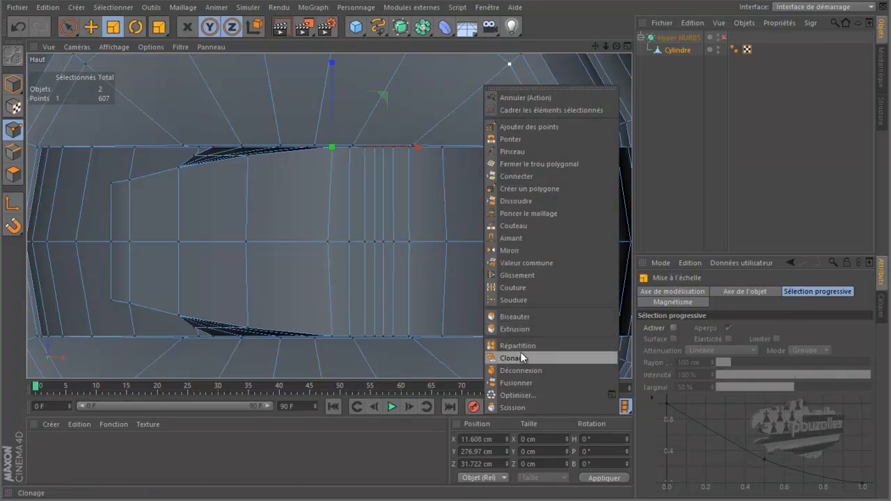
pyautogui.click(519, 275)
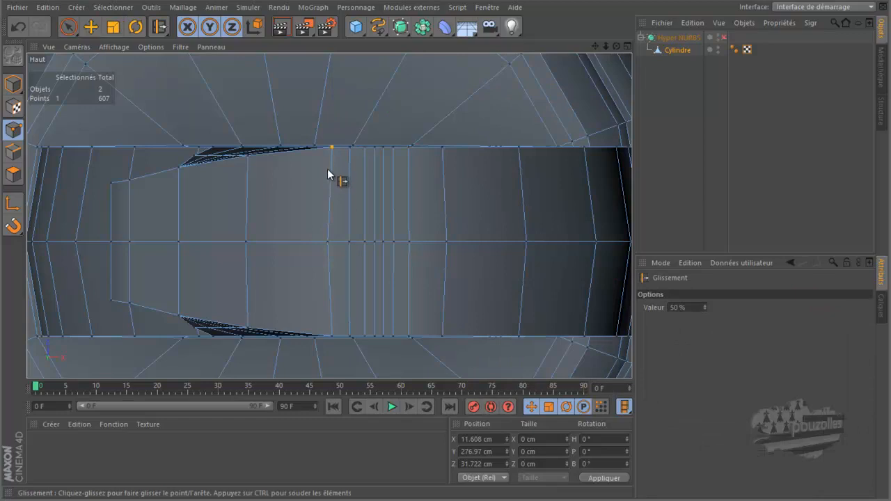
pyautogui.moveTo(321, 151); pyautogui.dragTo(299, 242)
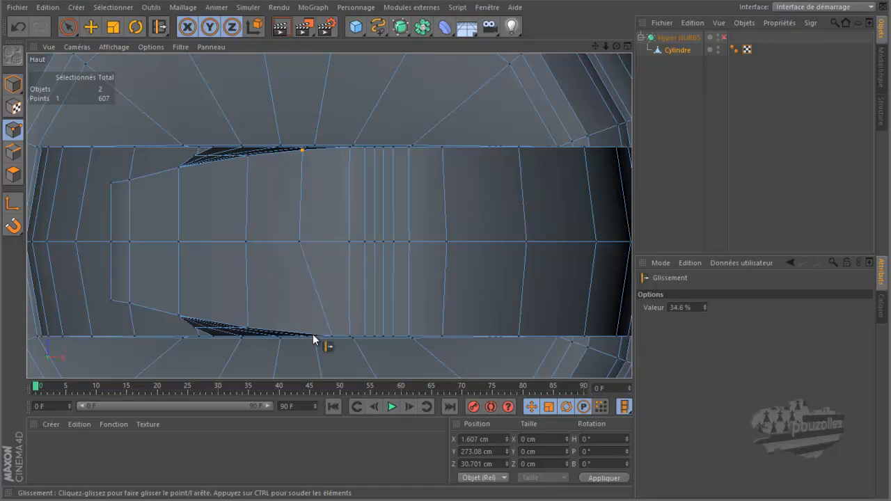
pyautogui.moveTo(307, 332); pyautogui.dragTo(298, 334)
# - Render the head in the perspective view with HyperNURBS smoothing enabled, disable the smoothing again and reselect the cylinder mesh
pyautogui.middleClick(338, 256)
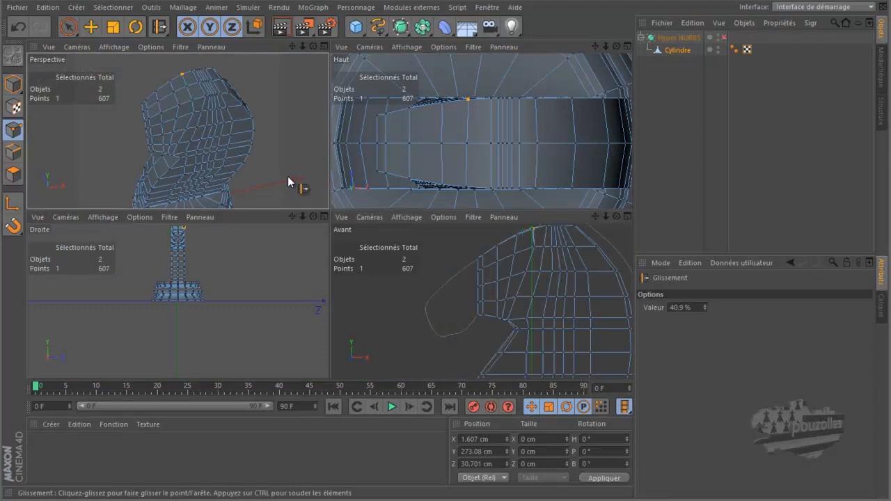
pyautogui.middleClick(288, 176)
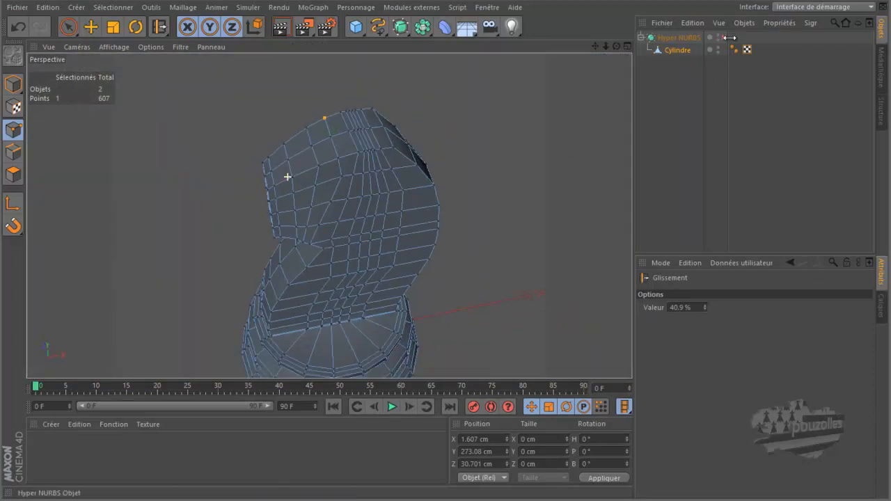
pyautogui.click(725, 37)
pyautogui.moveTo(616, 46); pyautogui.dragTo(450, 239)
pyautogui.click(356, 135)
pyautogui.click(280, 27)
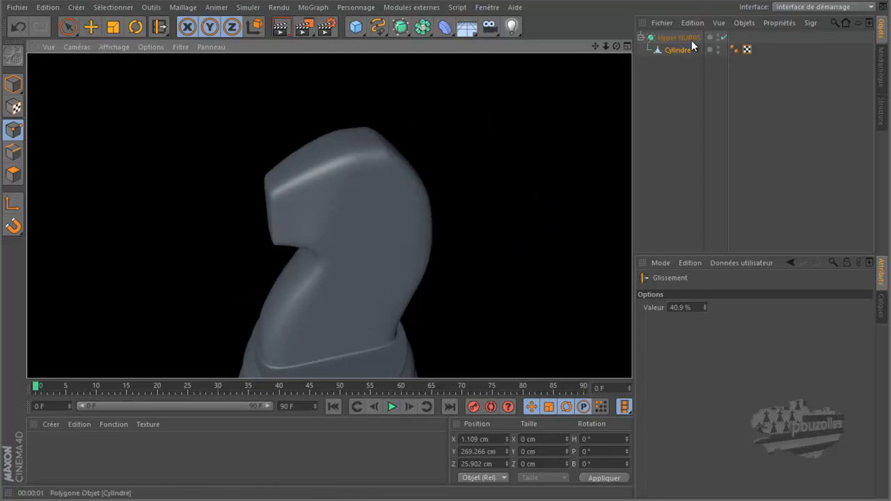
pyautogui.click(725, 37)
pyautogui.click(680, 50)
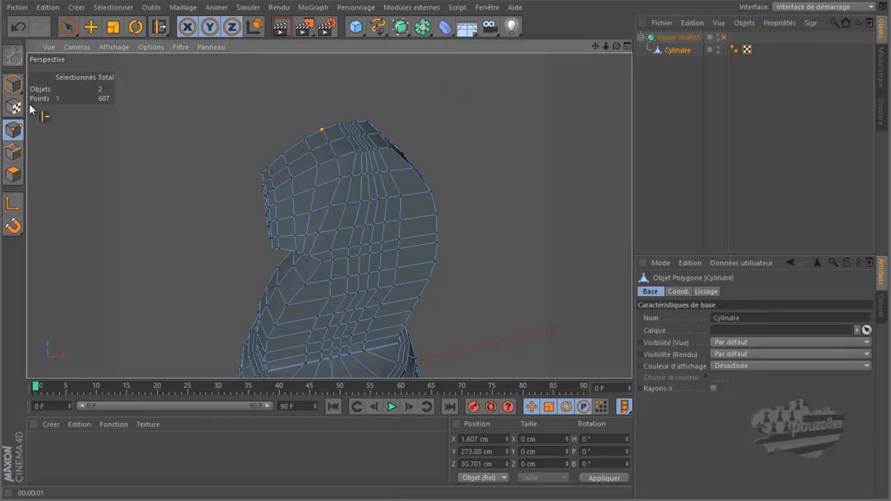
# - Extrude the eight muzzle front polygons in the front view to about X -73.9 cm and lower them to about Y 194.6 cm
pyautogui.click(90, 26)
pyautogui.click(165, 167)
pyautogui.click(13, 174)
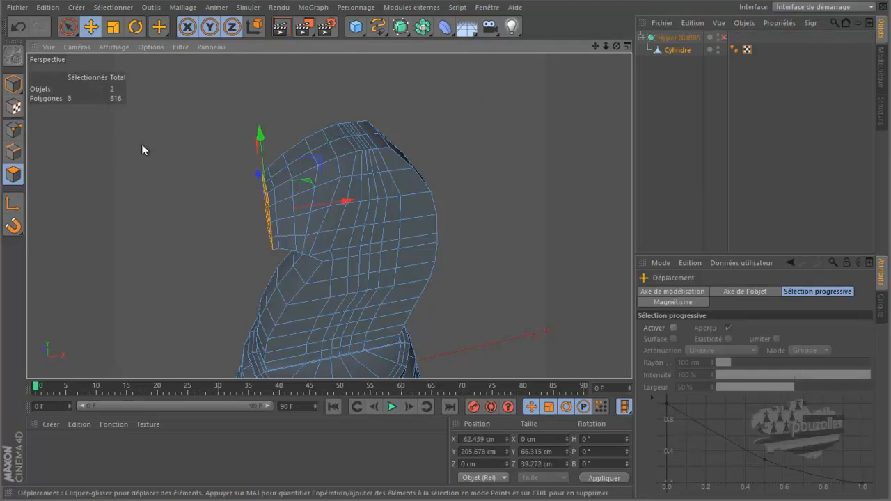
pyautogui.middleClick(206, 187)
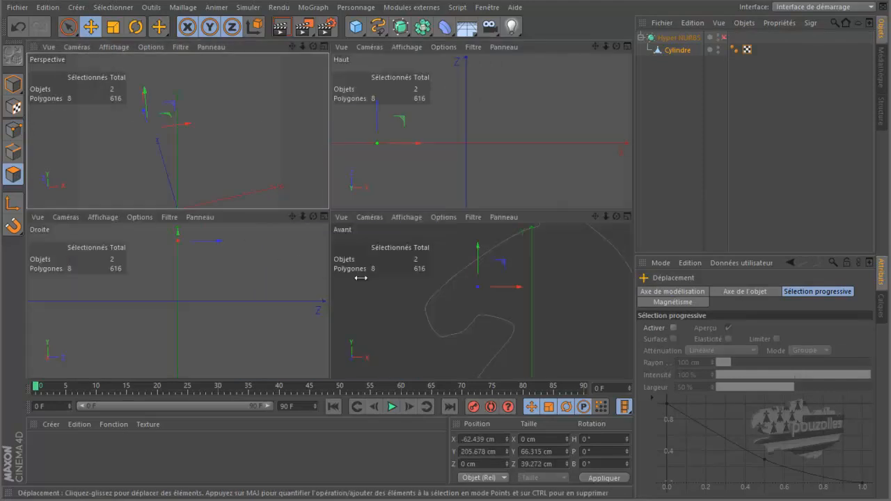
pyautogui.middleClick(396, 293)
pyautogui.scroll(3, 383, 174)
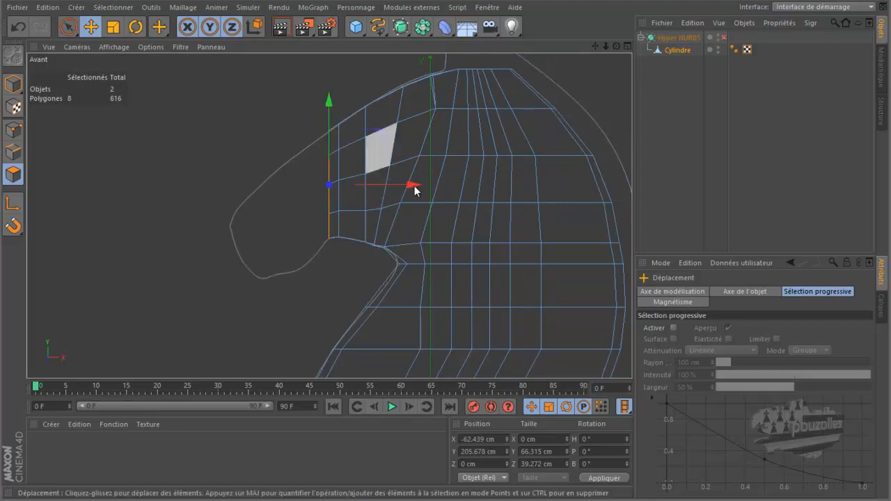
pyautogui.keyDown('ctrl'); pyautogui.moveTo(414, 187); pyautogui.dragTo(396, 194); pyautogui.keyUp('ctrl')
pyautogui.keyDown('ctrl'); pyautogui.moveTo(312, 98); pyautogui.dragTo(313, 120); pyautogui.keyUp('ctrl')
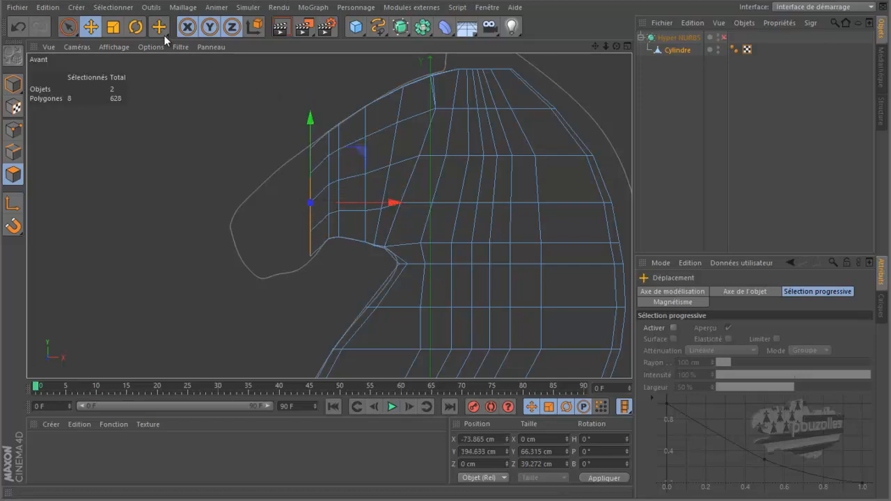
# - Tilt the muzzle front along the outline at about X -76.9 cm, Y 193.5 cm, and scale it to about 57.1 cm in Y and 35.1 cm in Z
pyautogui.click(136, 26)
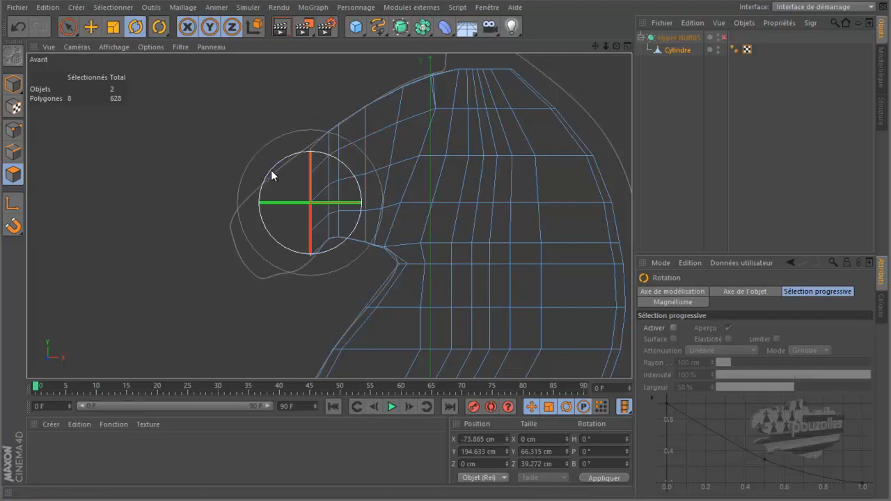
pyautogui.moveTo(271, 170); pyautogui.dragTo(262, 181)
pyautogui.click(91, 26)
pyautogui.moveTo(355, 156); pyautogui.dragTo(355, 155)
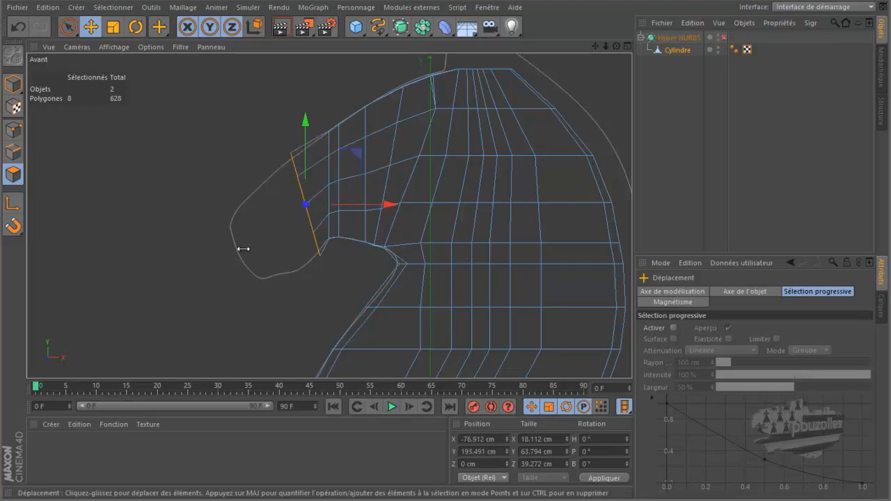
pyautogui.click(114, 30)
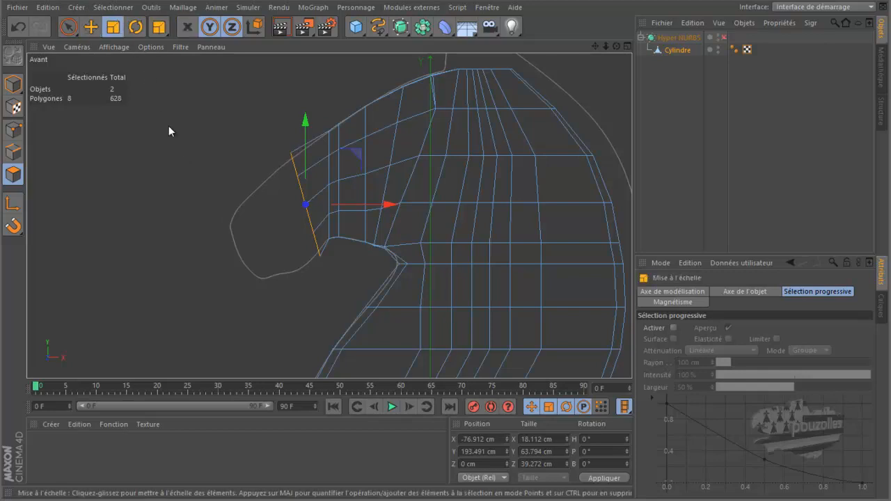
pyautogui.moveTo(186, 149); pyautogui.dragTo(169, 197)
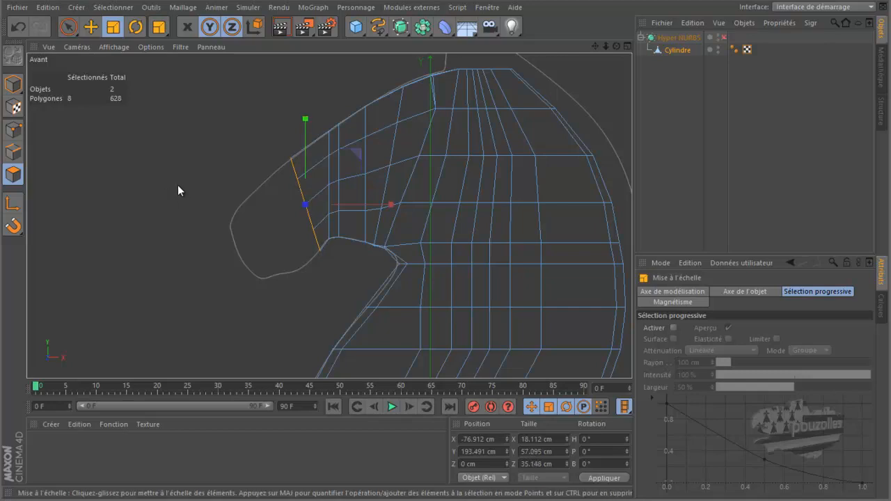
# - Extrude the tilted muzzle front along the silhouette to about X -90.6 cm and Y 181.3 cm
pyautogui.press('e')
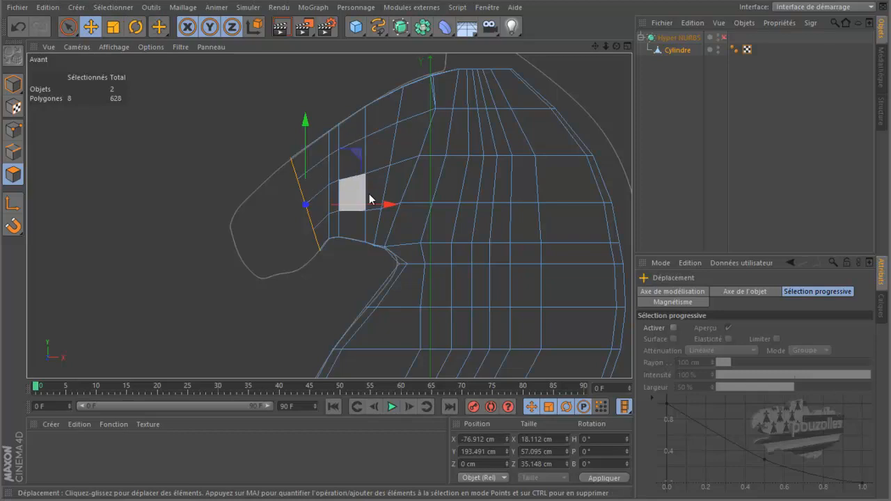
pyautogui.moveTo(388, 207); pyautogui.dragTo(355, 216)
pyautogui.moveTo(276, 123); pyautogui.dragTo(281, 146)
pyautogui.moveTo(329, 176); pyautogui.dragTo(337, 178)
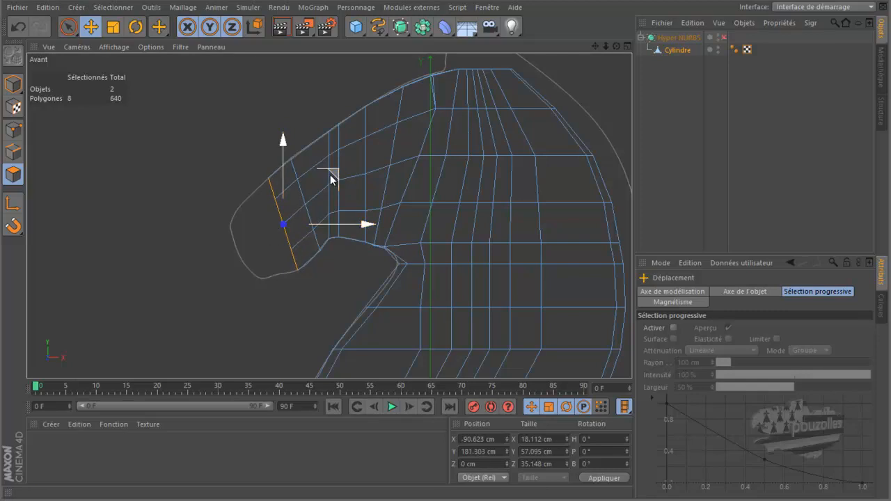
# - Extrude the muzzle front to about X -102.4 cm, Y 174.1 cm, and scale it to about 48.2 cm in Y and 29.7 cm in Z
pyautogui.moveTo(333, 177); pyautogui.dragTo(314, 184)
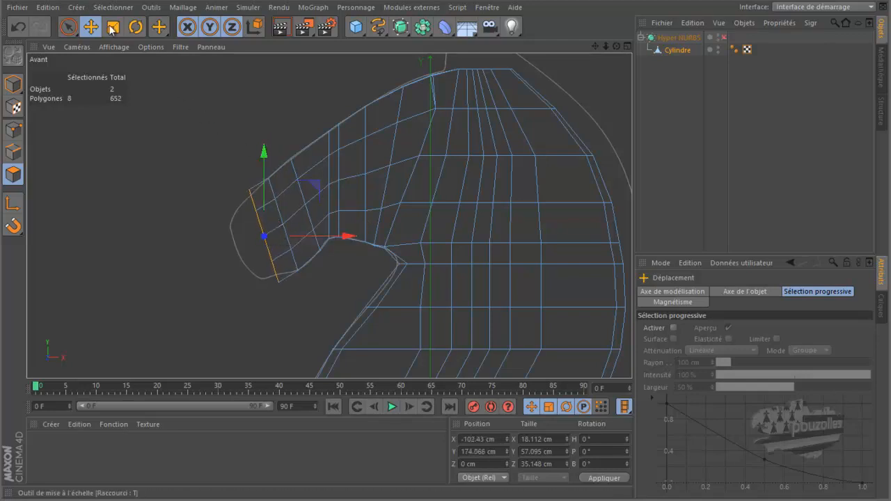
pyautogui.press('t')
pyautogui.press('x')
pyautogui.moveTo(160, 133); pyautogui.dragTo(152, 221)
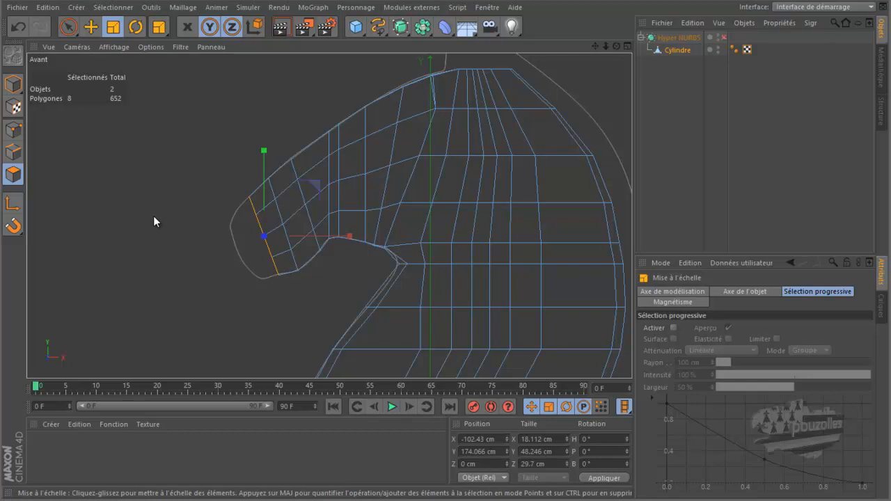
# - Extrude the muzzle front to about X -113.5 cm, Y 167.6 cm, and scale it to about 38.3 cm in Y and 23.6 cm in Z
pyautogui.press('e')
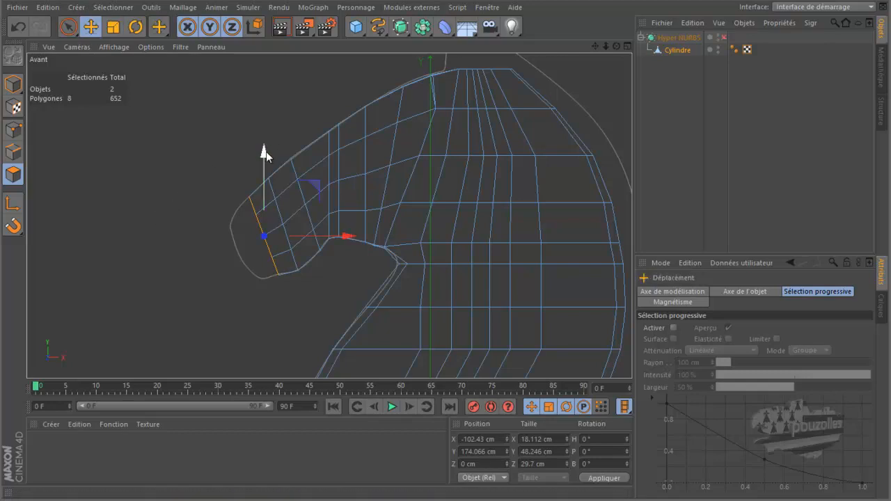
pyautogui.moveTo(266, 151); pyautogui.dragTo(266, 151)
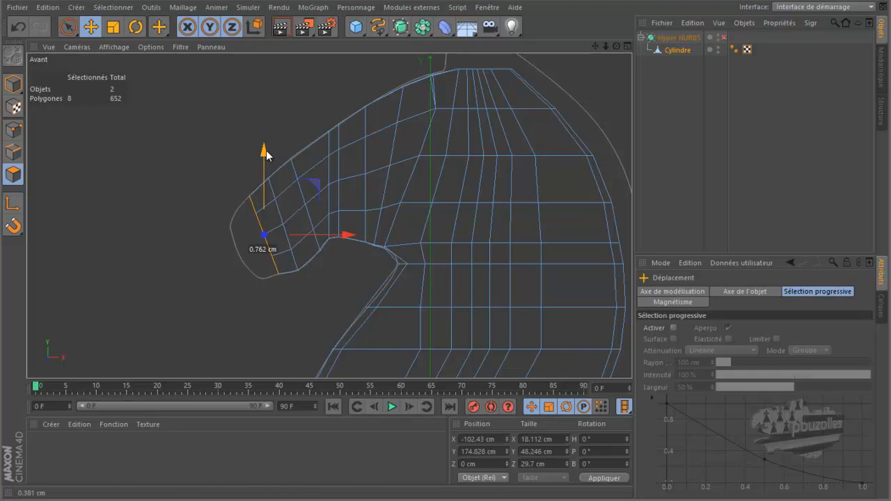
pyautogui.moveTo(266, 152); pyautogui.dragTo(265, 153)
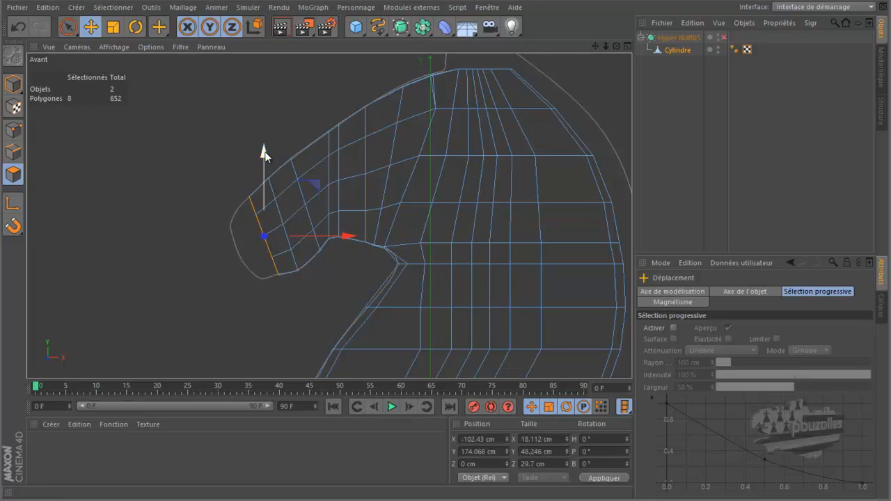
pyautogui.moveTo(314, 184); pyautogui.dragTo(296, 199)
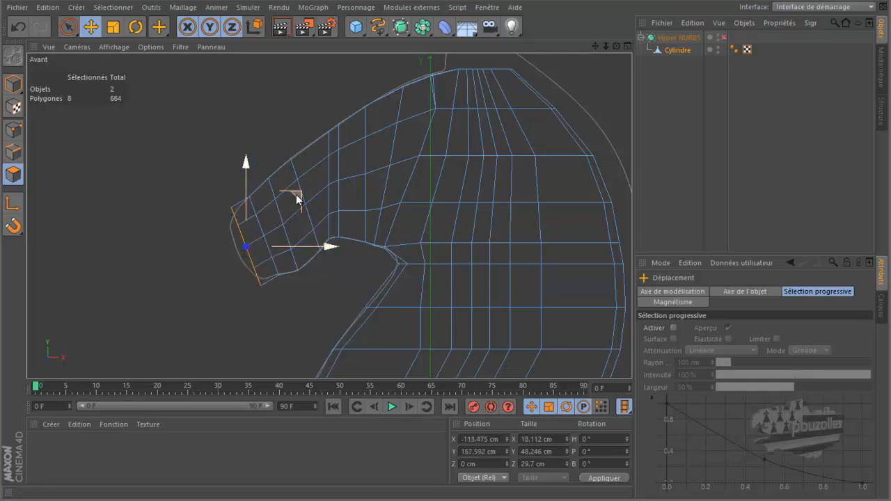
pyautogui.click(113, 27)
pyautogui.moveTo(180, 167); pyautogui.dragTo(157, 271)
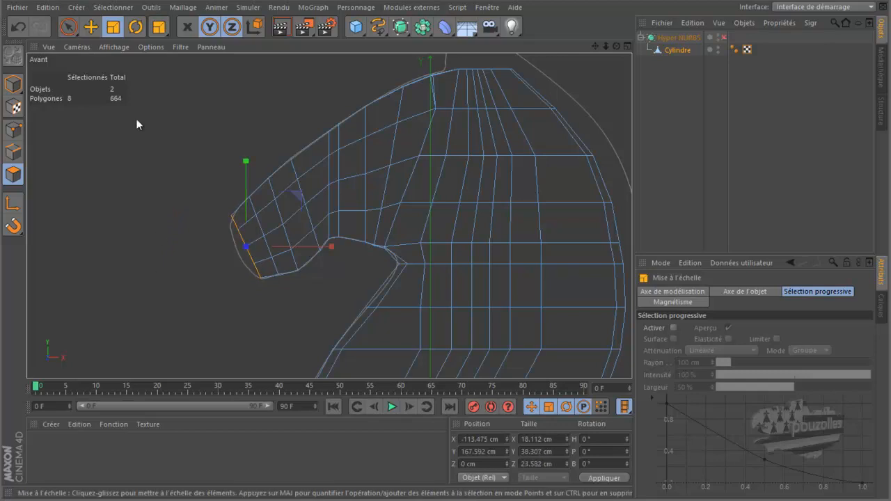
# - Lower the nose end polygons to about Y 166.4 cm and scale them to about 37.4 cm in Y and 23 cm in Z
pyautogui.click(97, 26)
pyautogui.moveTo(248, 165); pyautogui.dragTo(251, 167)
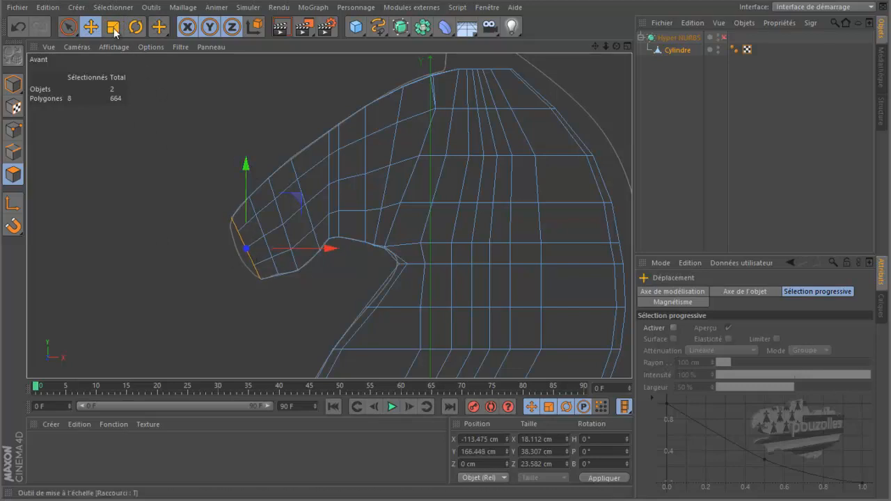
pyautogui.click(118, 32)
pyautogui.moveTo(175, 144); pyautogui.dragTo(174, 146)
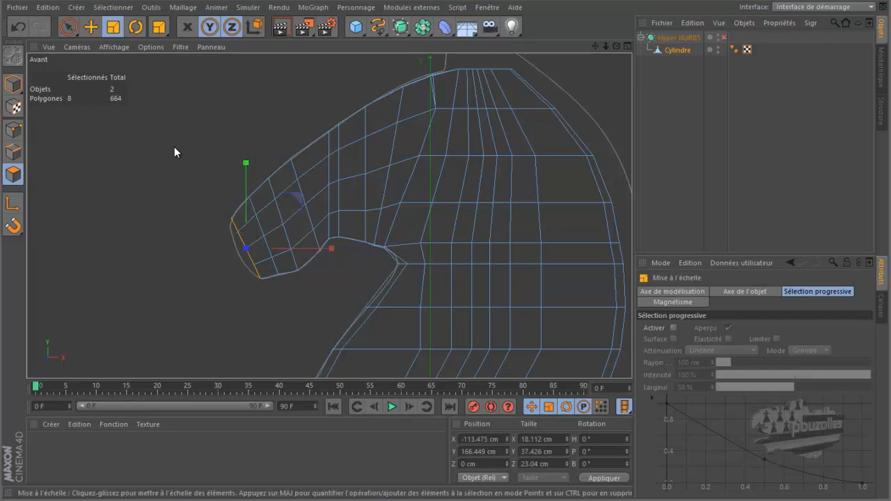
pyautogui.middleClick(156, 217)
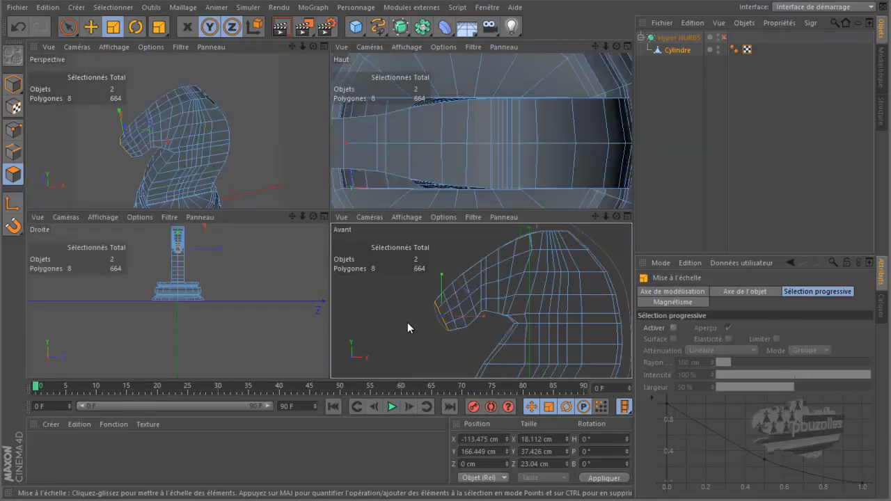
# - Limit the brush selection to visible elements and deselect the upper and lower polygon rows of the nose end
pyautogui.middleClick(202, 161)
pyautogui.keyDown('alt'); pyautogui.moveTo(455, 222); pyautogui.dragTo(448, 238); pyautogui.keyUp('alt')
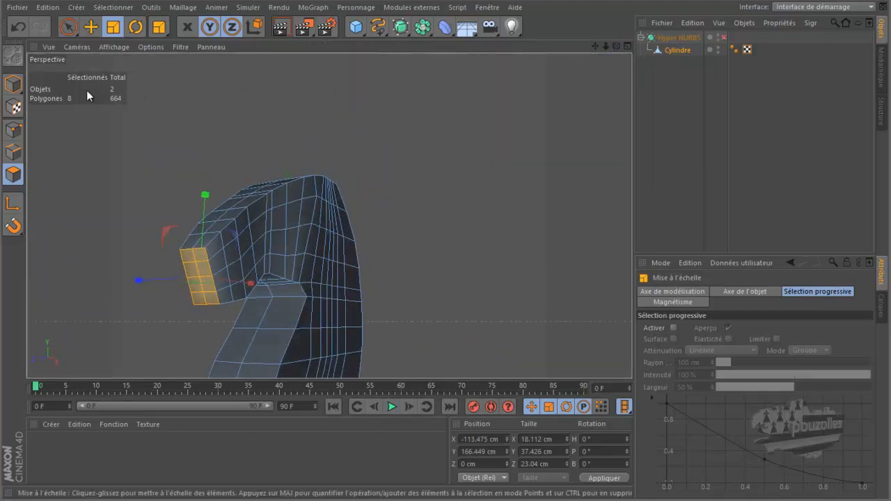
pyautogui.click(67, 26)
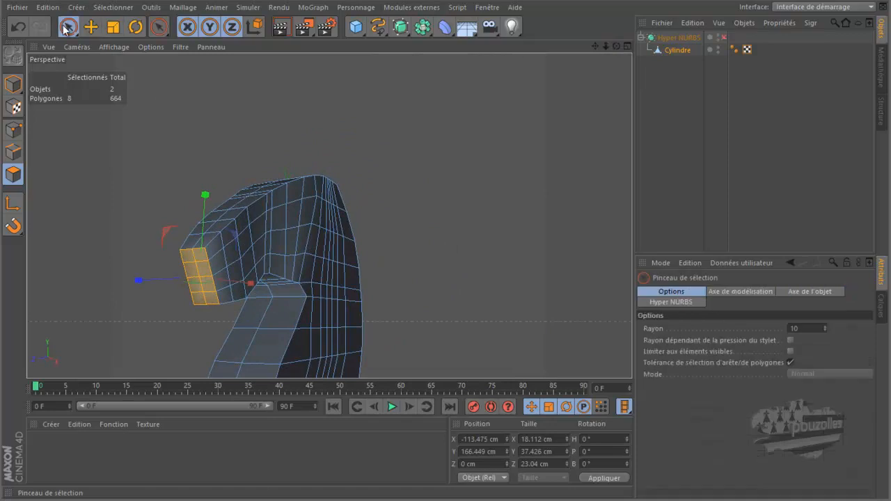
pyautogui.click(791, 351)
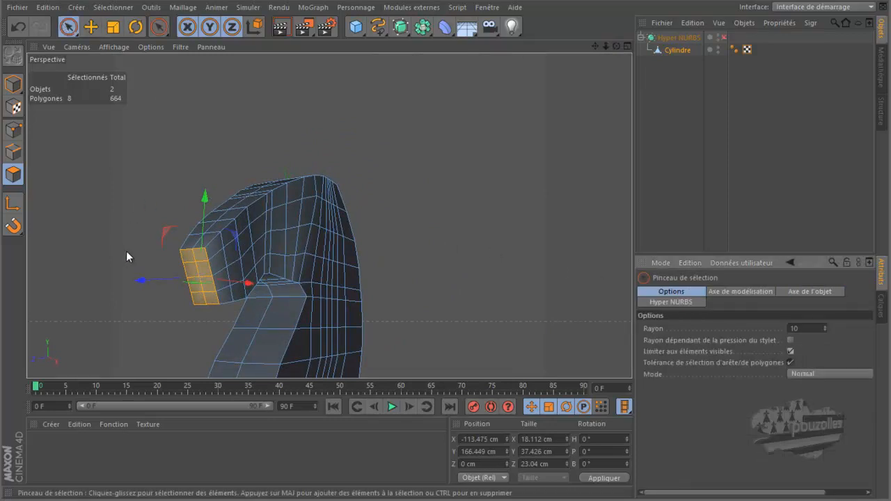
pyautogui.keyDown('ctrl'); pyautogui.click(202, 255); pyautogui.keyUp('ctrl')
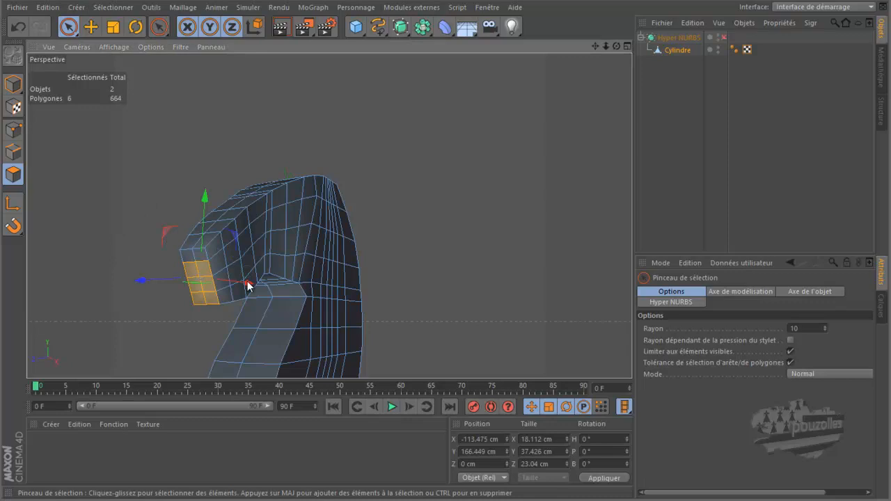
pyautogui.keyDown('ctrl'); pyautogui.click(191, 306); pyautogui.keyUp('ctrl')
# - Move the four middle nose end polygons outward to the silhouette at about X -116.6 cm and Y 163.1 cm
pyautogui.middleClick(400, 206)
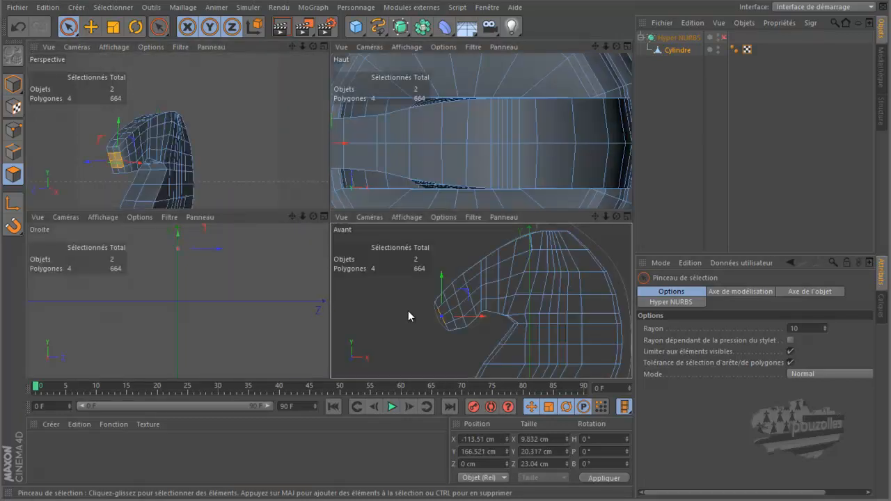
pyautogui.middleClick(408, 311)
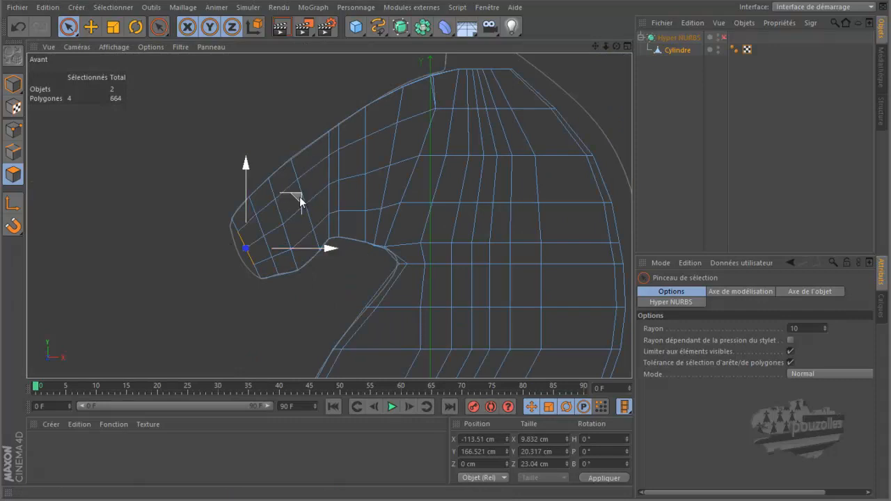
pyautogui.moveTo(300, 201); pyautogui.dragTo(295, 207)
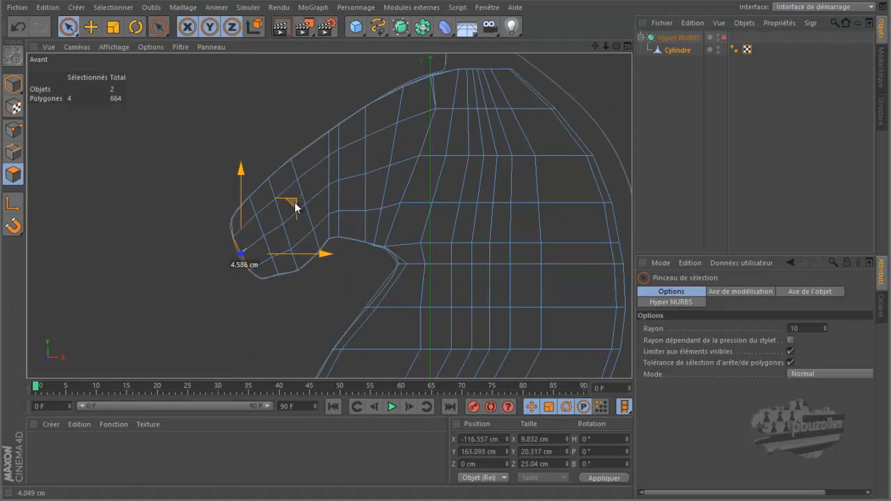
# - In point mode, with hidden elements selectable, move the row of points midway down the nose end to about X -117.5 cm and Y 162.4 cm
pyautogui.scroll(3, 228, 285)
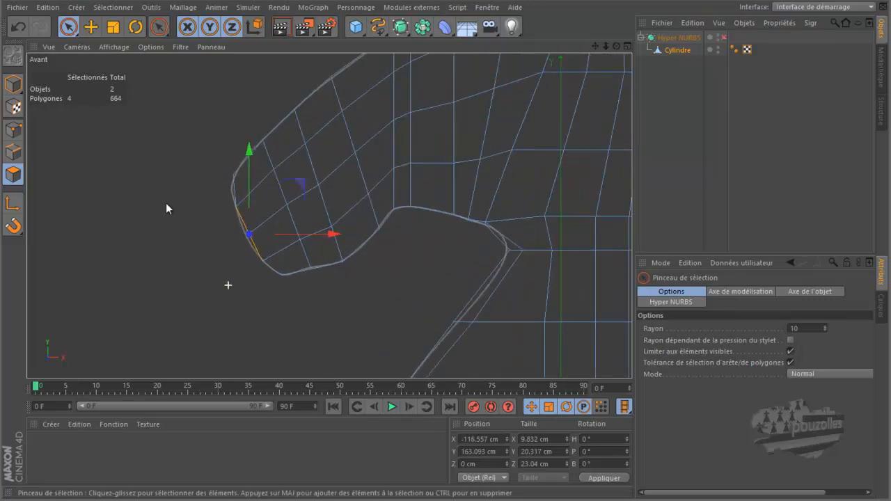
pyautogui.click(13, 129)
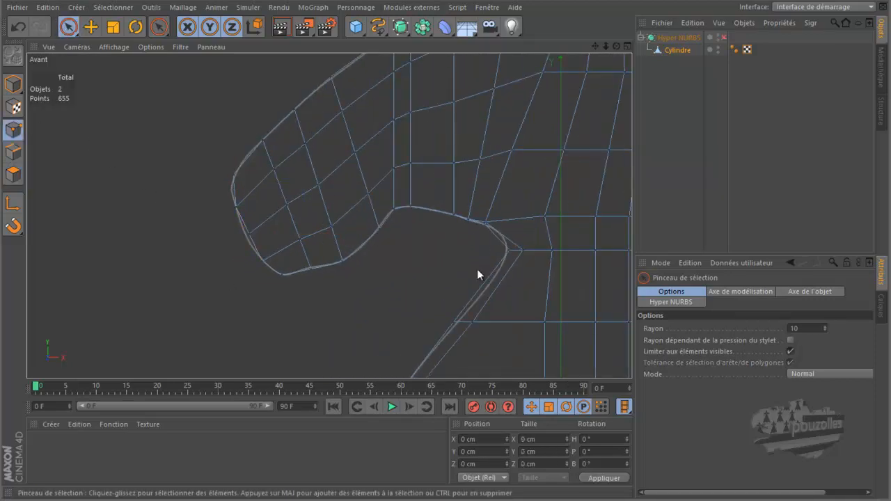
pyautogui.click(790, 351)
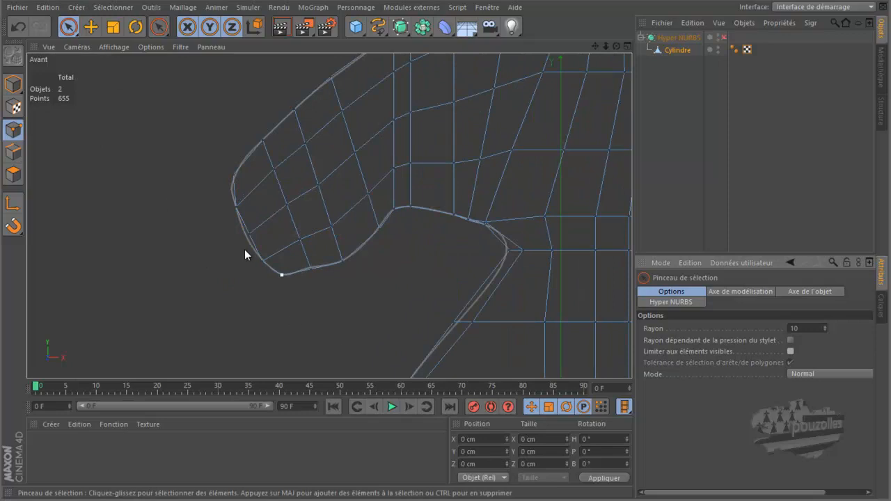
pyautogui.moveTo(247, 247); pyautogui.dragTo(249, 232)
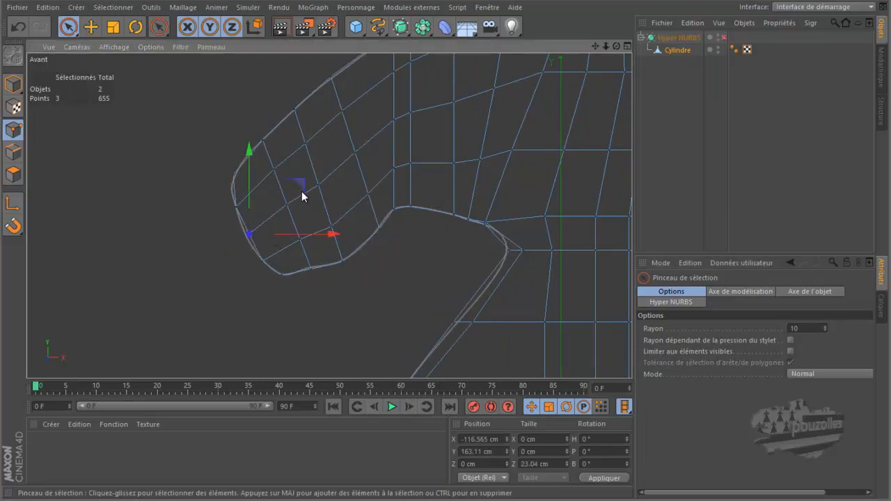
pyautogui.moveTo(302, 184); pyautogui.dragTo(300, 185)
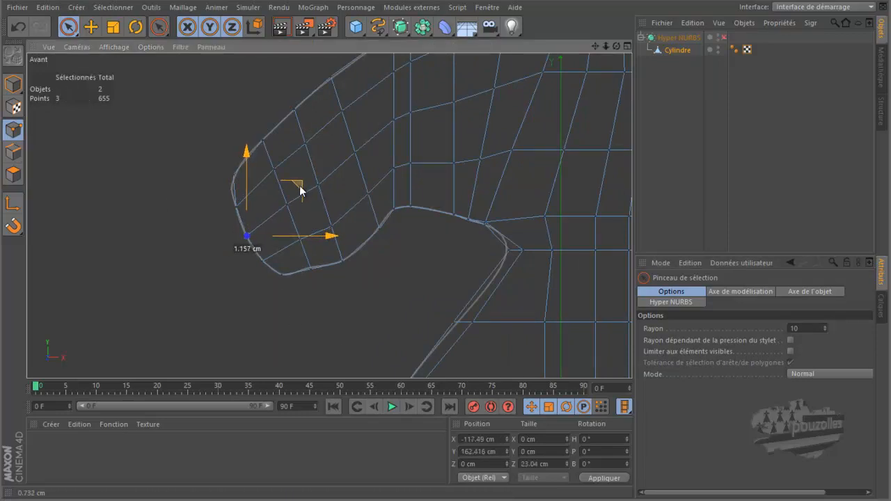
# - Lower the upper nose corner points to about Y 184.2 cm and the muzzle ridge points at X -86 cm to about Y 221.1 cm
pyautogui.click(235, 173)
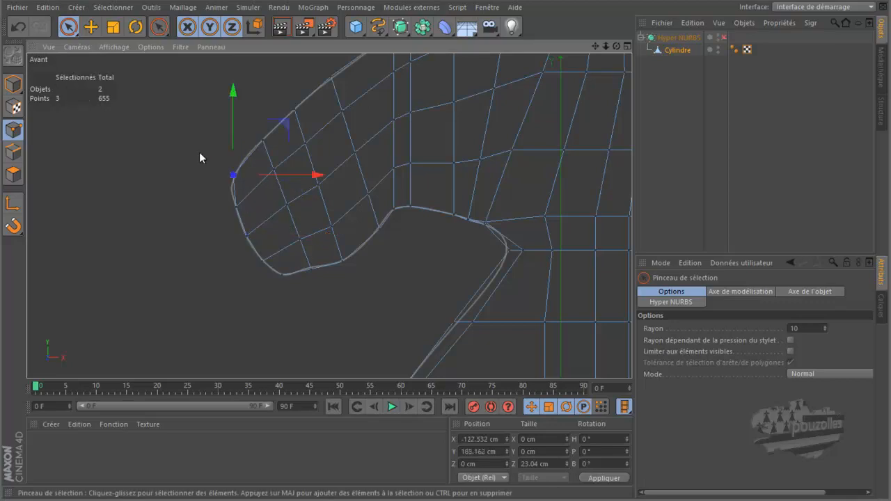
pyautogui.moveTo(270, 123); pyautogui.dragTo(285, 123)
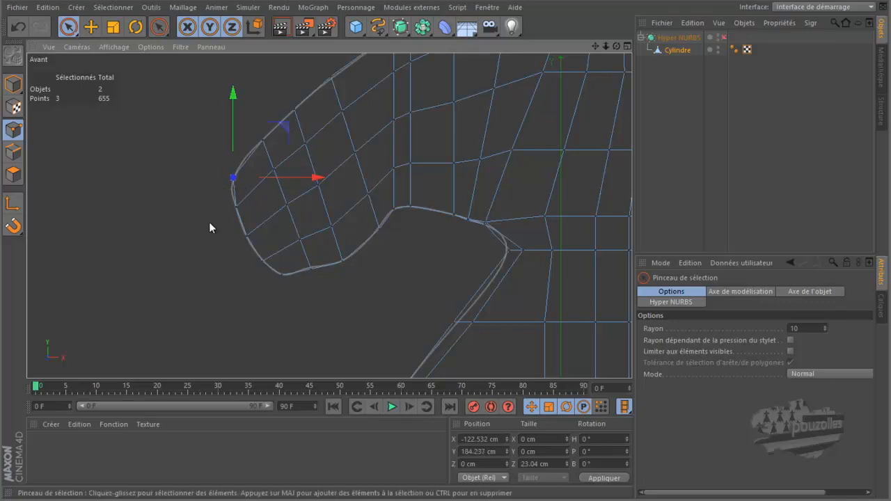
pyautogui.click(330, 75)
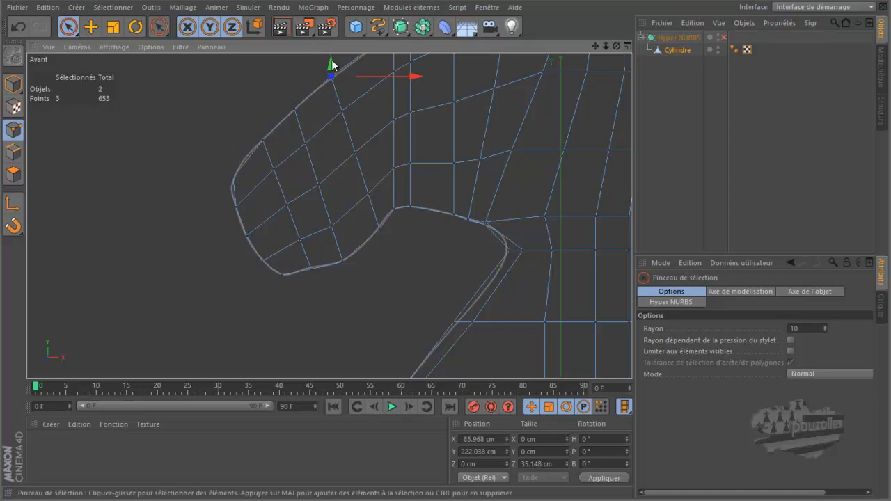
pyautogui.moveTo(331, 65); pyautogui.dragTo(330, 79)
# - Select the two rows of points along the forehead and raise them to about Y 270.7 cm to match the silhouette
pyautogui.scroll(-2, 248, 289)
pyautogui.scroll(-1, 247, 289)
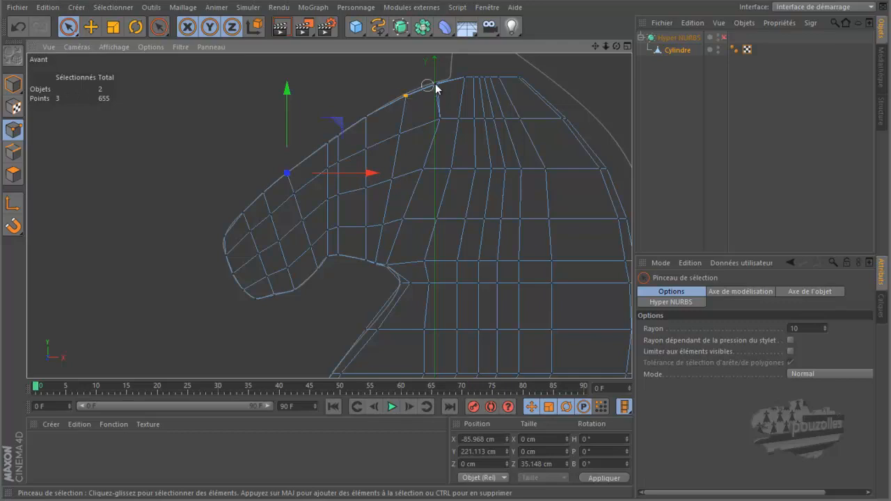
pyautogui.moveTo(424, 89); pyautogui.dragTo(407, 95)
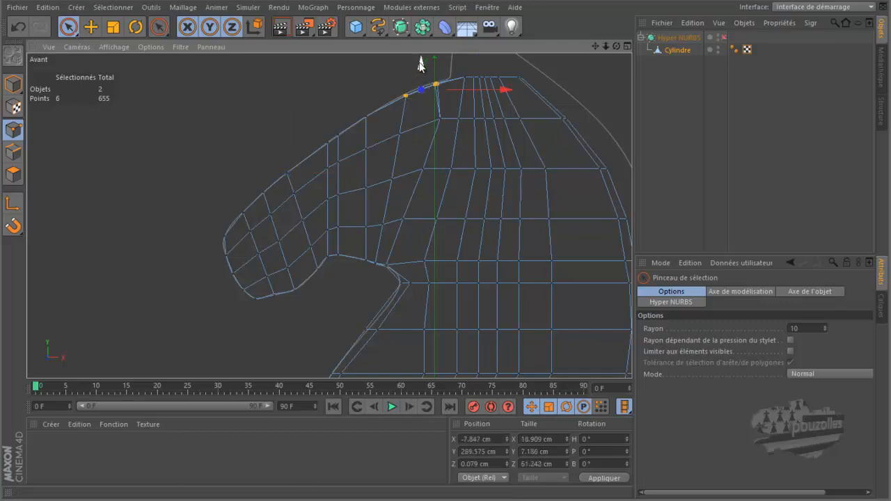
pyautogui.moveTo(420, 66); pyautogui.dragTo(419, 66)
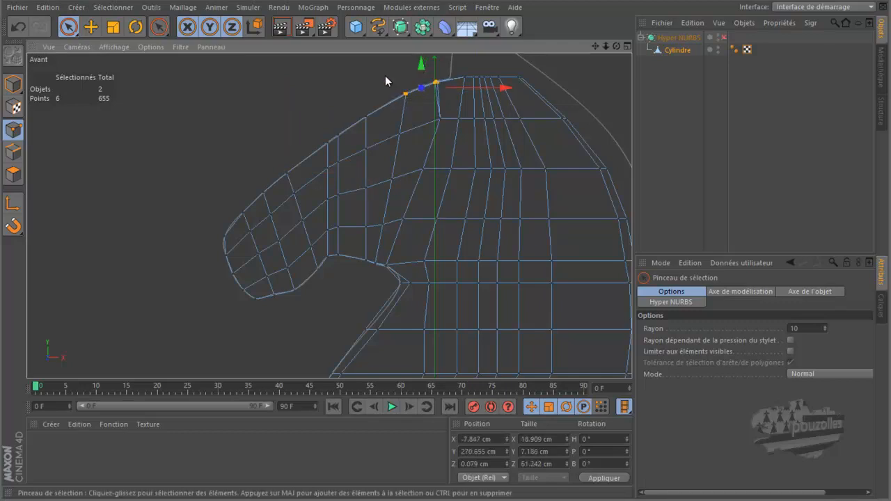
# - Enable Hyper NURBS smoothing and render the perspective view to examine the knight's head
pyautogui.middleClick(208, 144)
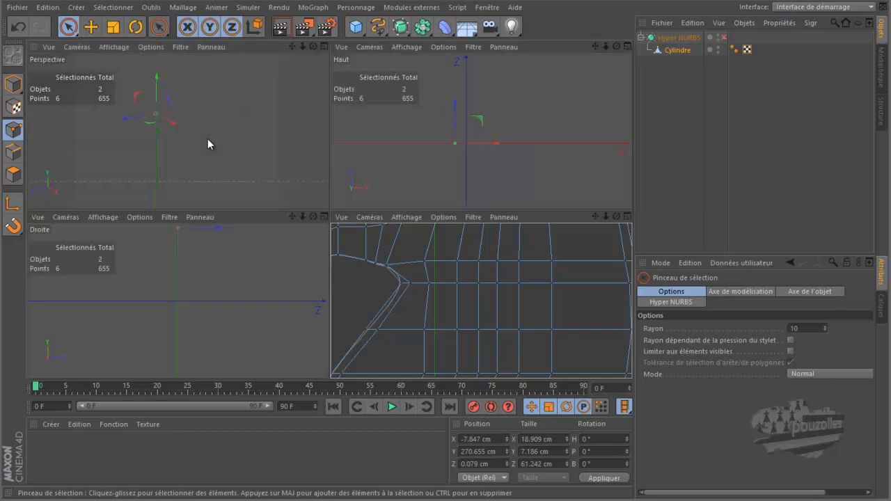
pyautogui.middleClick(207, 140)
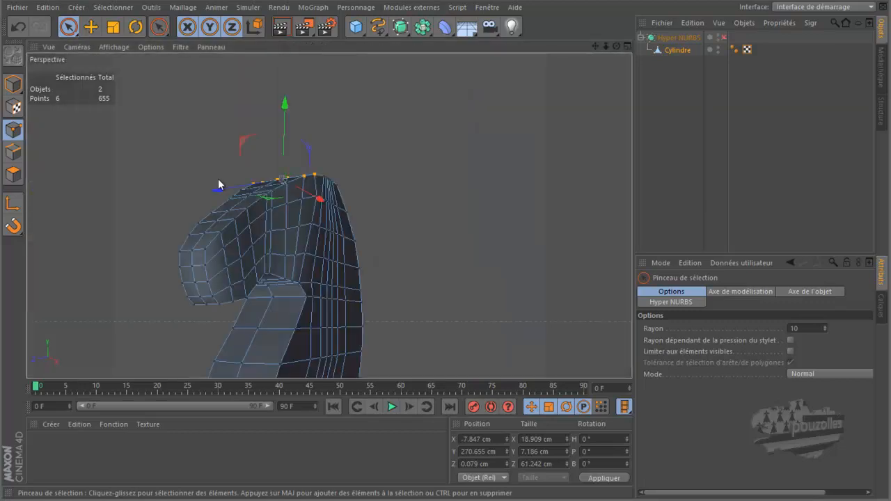
pyautogui.moveTo(617, 46); pyautogui.dragTo(450, 244)
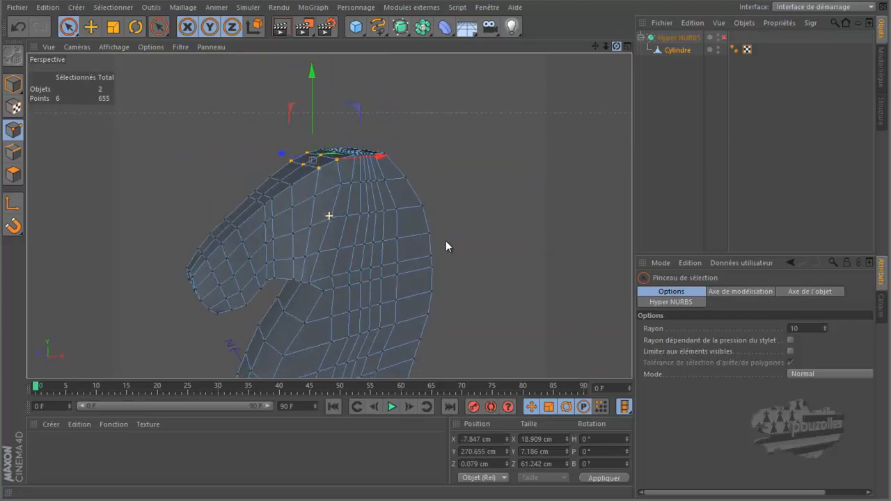
pyautogui.click(724, 39)
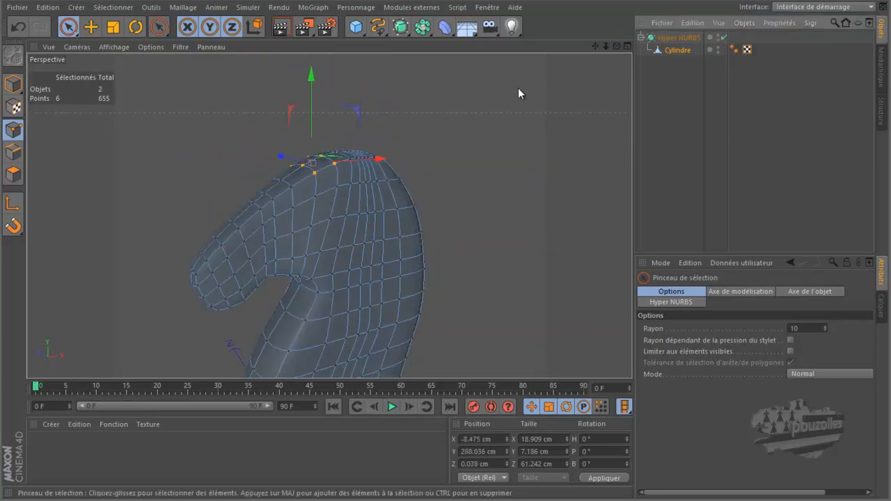
pyautogui.keyDown('alt'); pyautogui.moveTo(520, 88); pyautogui.dragTo(514, 83); pyautogui.keyUp('alt')
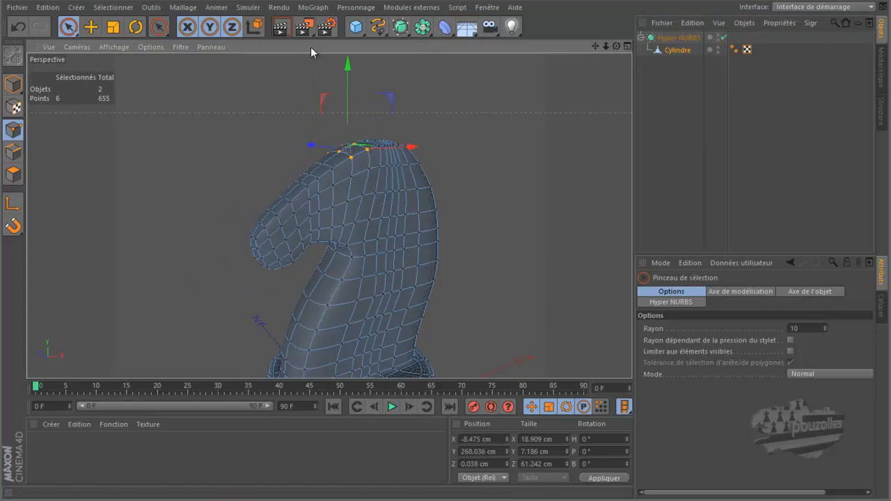
pyautogui.click(281, 28)
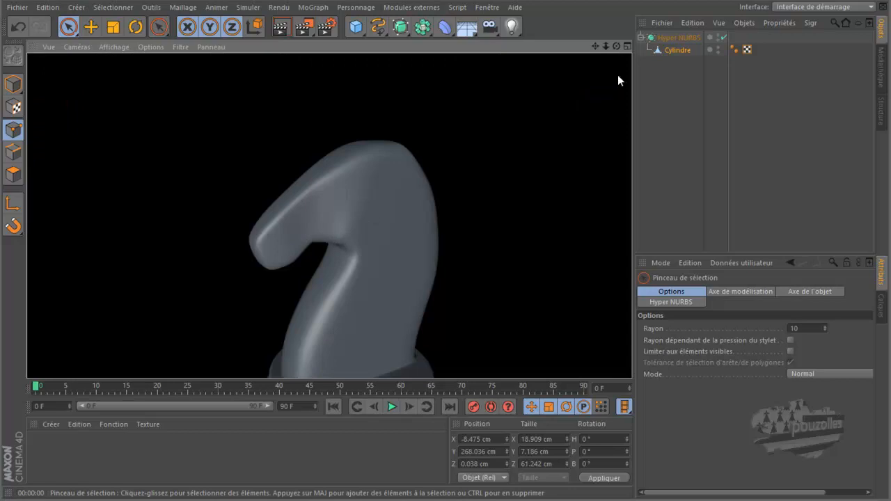
# - Disable Hyper NURBS smoothing and scale the two outer points under the jaw to about 55.6 cm in Z
pyautogui.moveTo(617, 45); pyautogui.dragTo(428, 267)
pyautogui.scroll(5, 334, 352)
pyautogui.click(724, 38)
pyautogui.moveTo(616, 46); pyautogui.dragTo(446, 248)
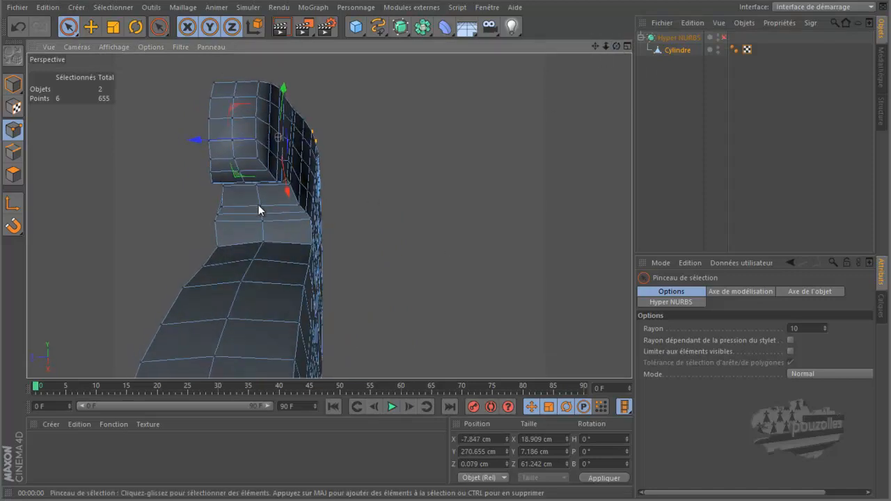
pyautogui.click(220, 216)
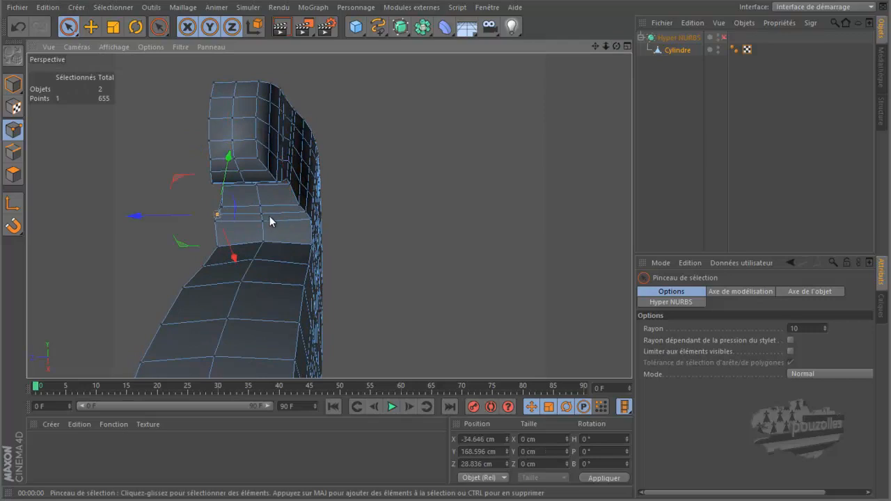
pyautogui.press('e')
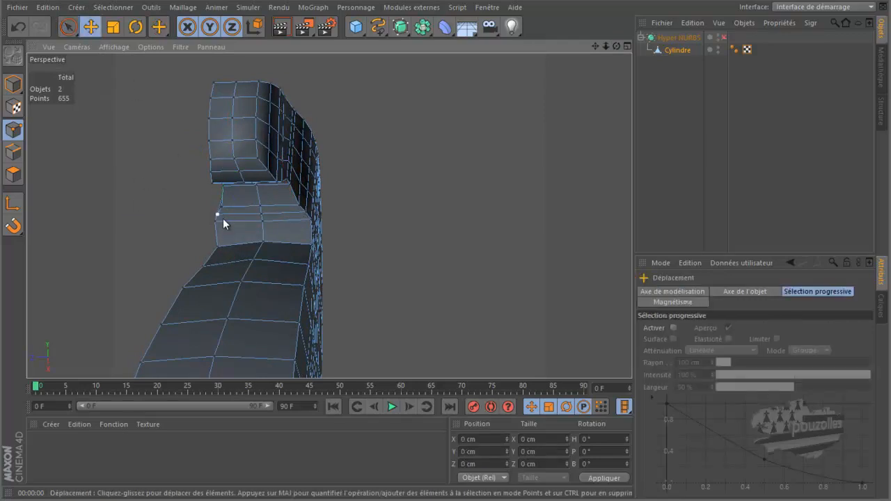
pyautogui.keyDown('shift'); pyautogui.click(305, 212); pyautogui.keyUp('shift')
pyautogui.click(117, 29)
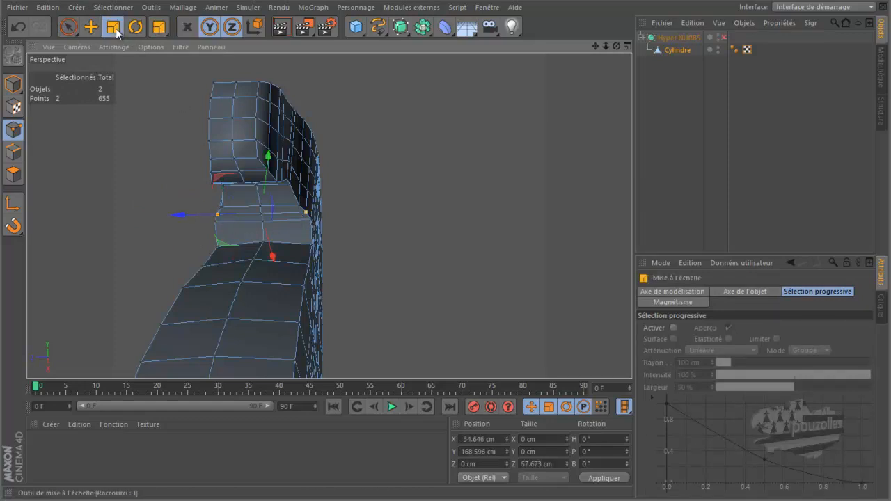
pyautogui.moveTo(176, 215); pyautogui.dragTo(178, 215)
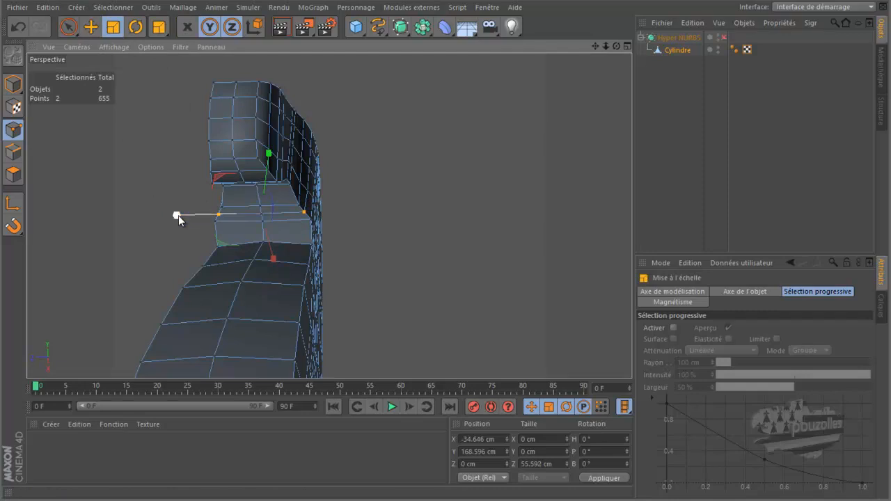
# - Narrow the neighbouring outer throat points in Z, and scale the first pair under the jaw to about 52.8 cm in Z
pyautogui.click(215, 223)
pyautogui.keyDown('shift'); pyautogui.click(312, 221); pyautogui.keyUp('shift')
pyautogui.moveTo(185, 227); pyautogui.dragTo(188, 227)
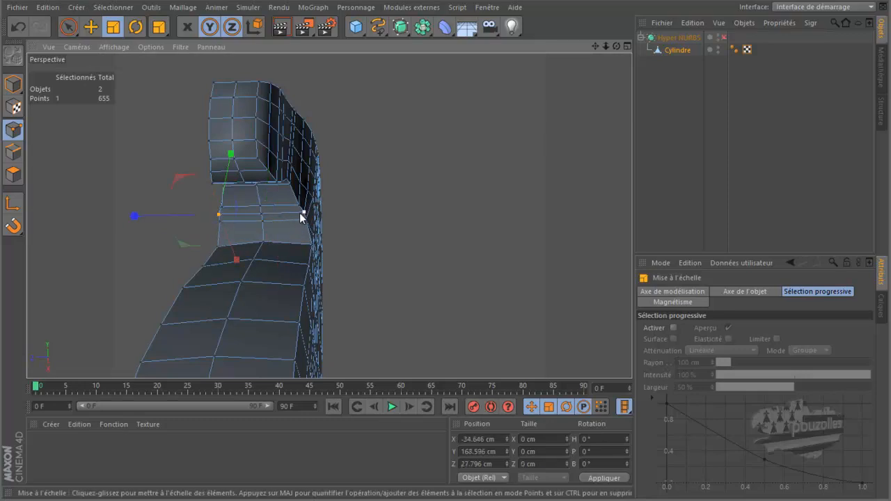
pyautogui.scroll(3, 283, 237)
pyautogui.scroll(2, 282, 236)
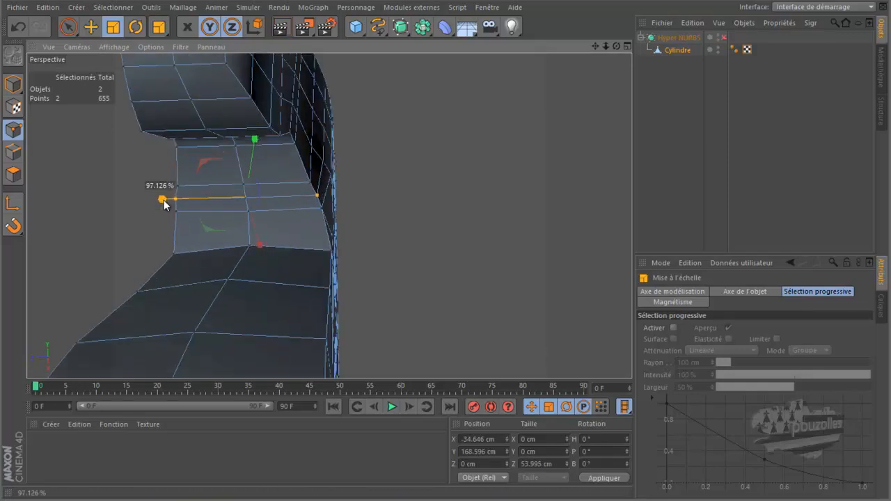
pyautogui.moveTo(165, 203); pyautogui.dragTo(165, 204)
# - Re-enable Hyper NURBS smoothing and render the reshaped jaw and throat in the perspective view
pyautogui.keyDown('alt'); pyautogui.moveTo(371, 203); pyautogui.dragTo(608, 45, button='right'); pyautogui.keyUp('alt')
pyautogui.keyDown('alt'); pyautogui.moveTo(329, 216); pyautogui.dragTo(448, 245); pyautogui.keyUp('alt')
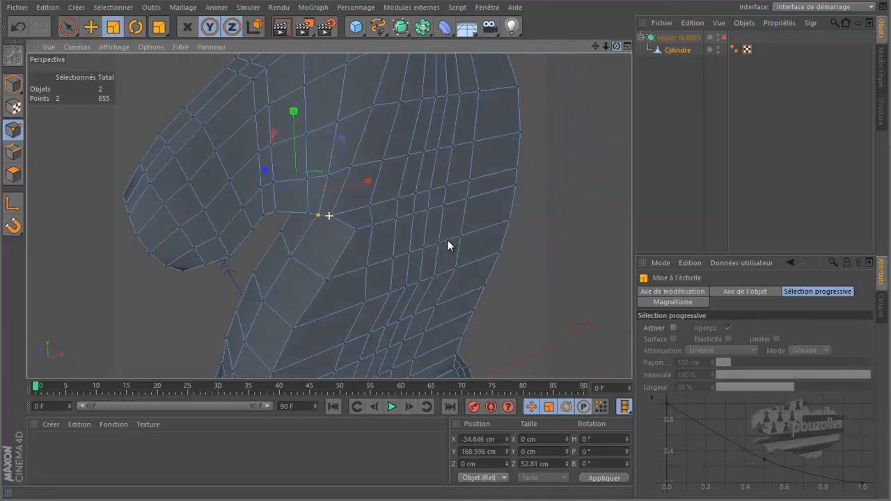
pyautogui.moveTo(611, 49); pyautogui.dragTo(413, 254)
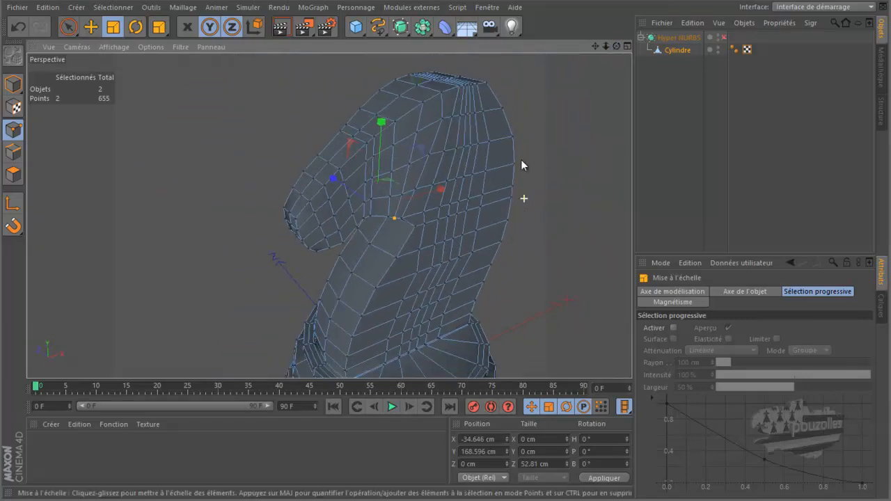
pyautogui.moveTo(336, 192); pyautogui.dragTo(369, 160)
pyautogui.click(722, 38)
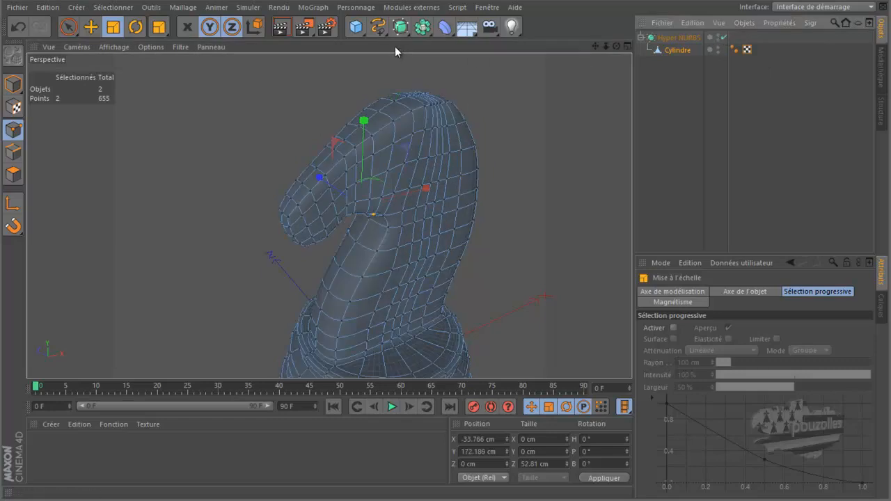
pyautogui.click(280, 27)
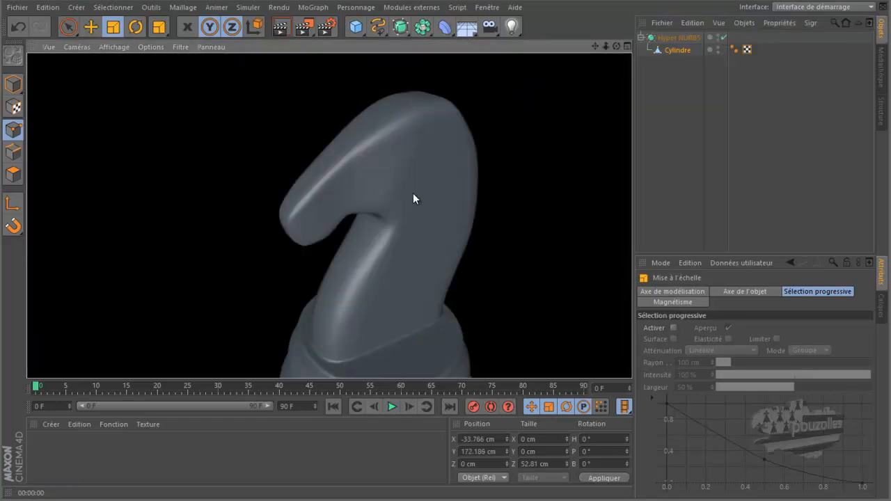
# - Render the perspective view close up and from a changed angle to examine the jaw, throat and side of the knight's head
pyautogui.scroll(5, 413, 193)
pyautogui.moveTo(617, 46); pyautogui.dragTo(418, 84)
pyautogui.click(281, 26)
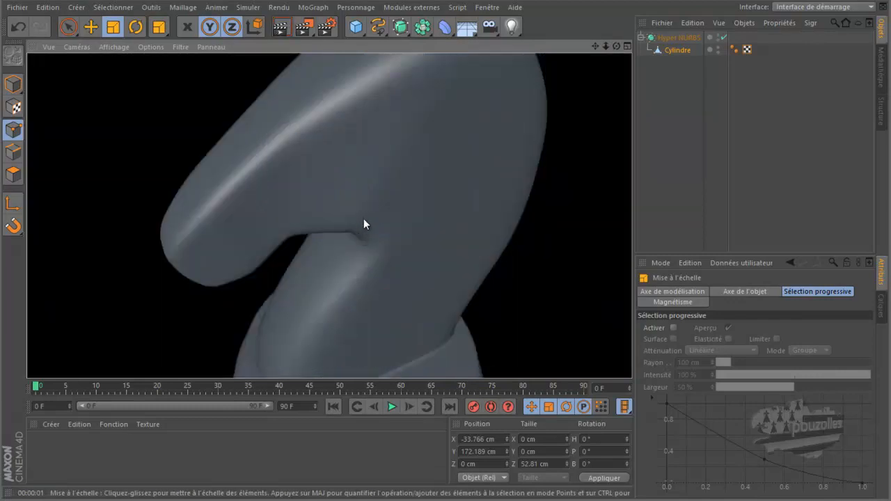
pyautogui.keyDown('alt'); pyautogui.moveTo(371, 190); pyautogui.dragTo(269, 116); pyautogui.keyUp('alt')
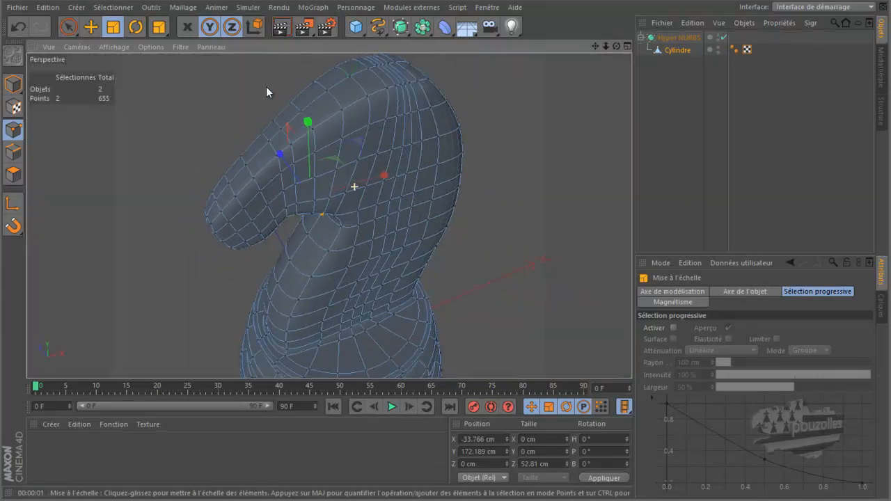
pyautogui.click(281, 28)
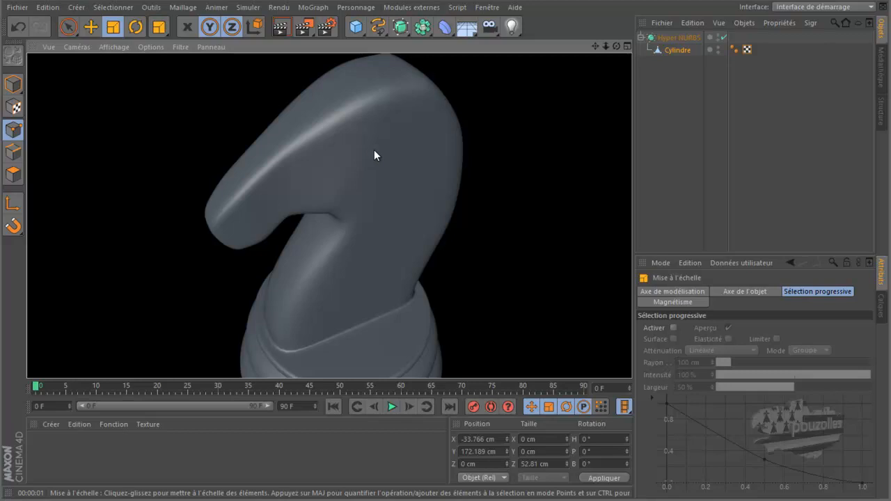
# - Examine the throat and underside of the jaw from the front and render the knight from that angle
pyautogui.scroll(-4, 389, 187)
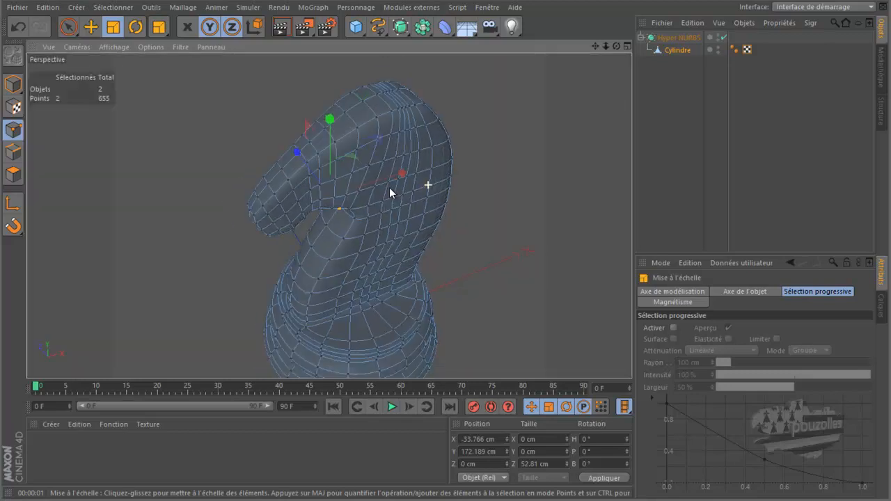
pyautogui.moveTo(449, 241)
pyautogui.keyDown('alt'); pyautogui.mouseDown()
pyautogui.moveTo(458, 231)
pyautogui.moveTo(461, 246)
pyautogui.moveTo(434, 236)
pyautogui.moveTo(448, 248)
pyautogui.moveTo(459, 222)
pyautogui.moveTo(446, 247)
pyautogui.mouseUp(); pyautogui.keyUp('alt')
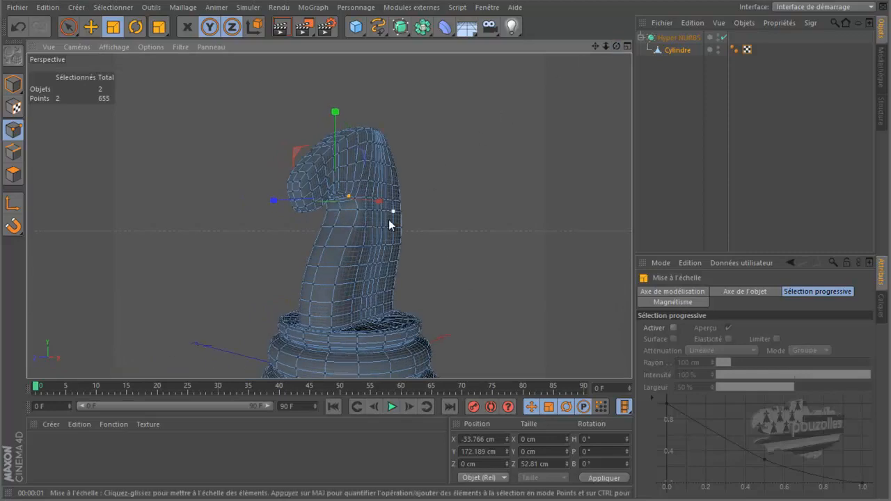
pyautogui.scroll(8, 370, 230)
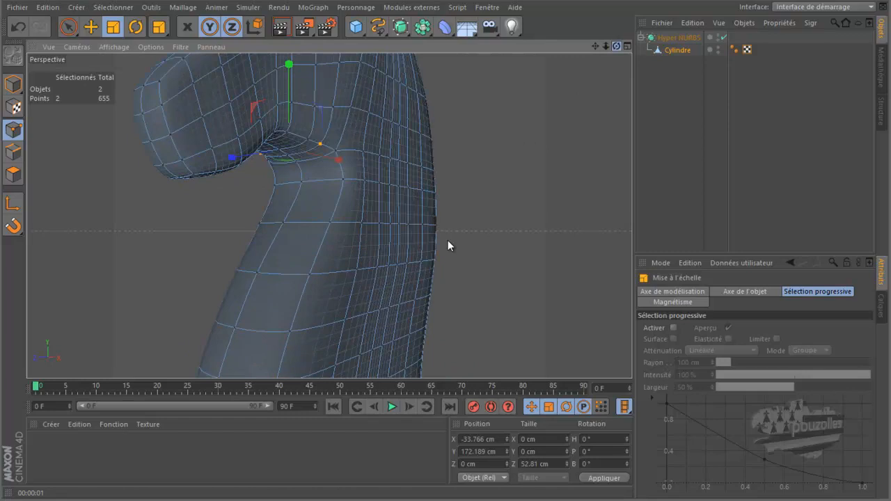
pyautogui.keyDown('alt'); pyautogui.moveTo(448, 245); pyautogui.dragTo(444, 246); pyautogui.keyUp('alt')
pyautogui.keyDown('alt'); pyautogui.moveTo(595, 63); pyautogui.dragTo(382, 225, button='right'); pyautogui.keyUp('alt')
pyautogui.scroll(-5, 335, 210)
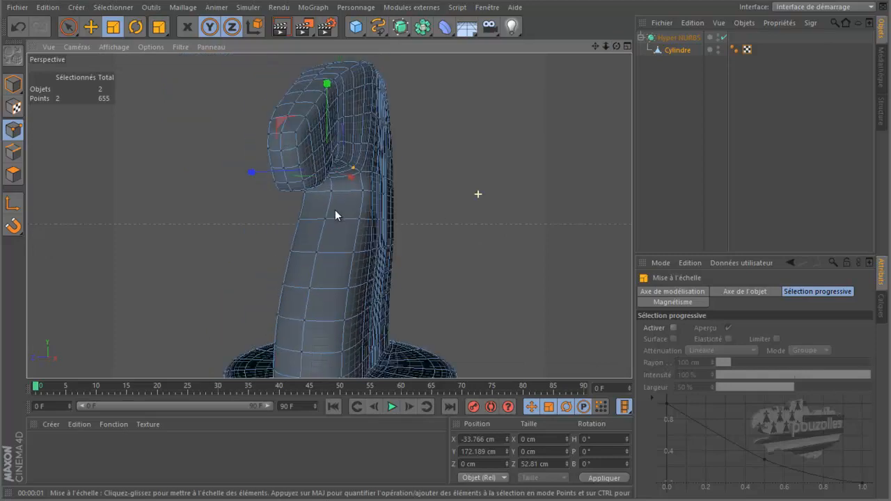
pyautogui.moveTo(616, 47); pyautogui.dragTo(446, 249)
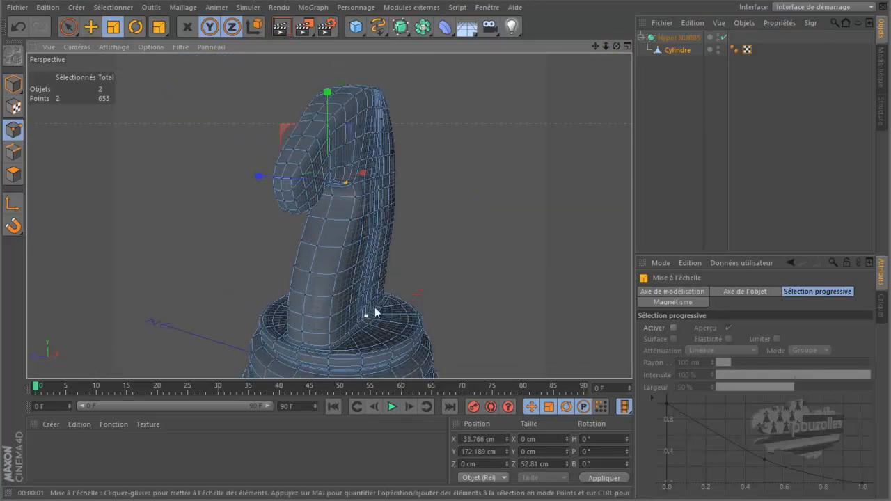
pyautogui.click(280, 27)
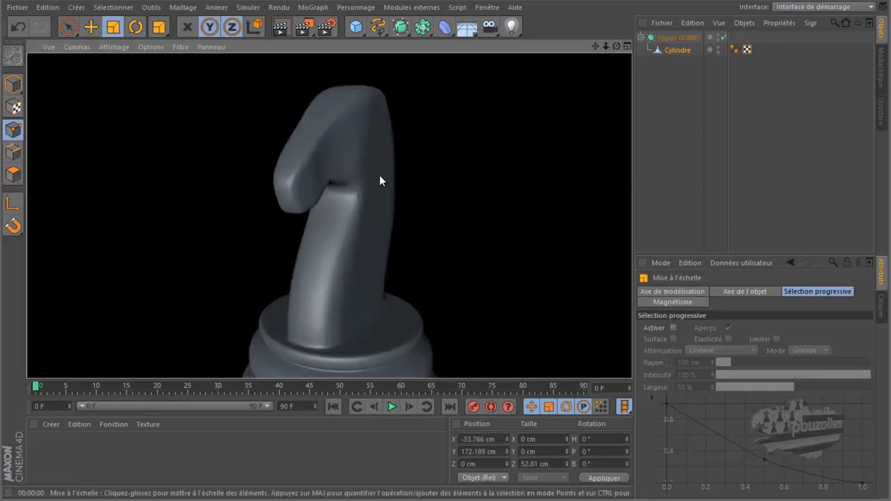
# - Disable Hyper NURBS smoothing and limit the selection brush to visible elements
pyautogui.moveTo(617, 47); pyautogui.dragTo(449, 247)
pyautogui.click(724, 37)
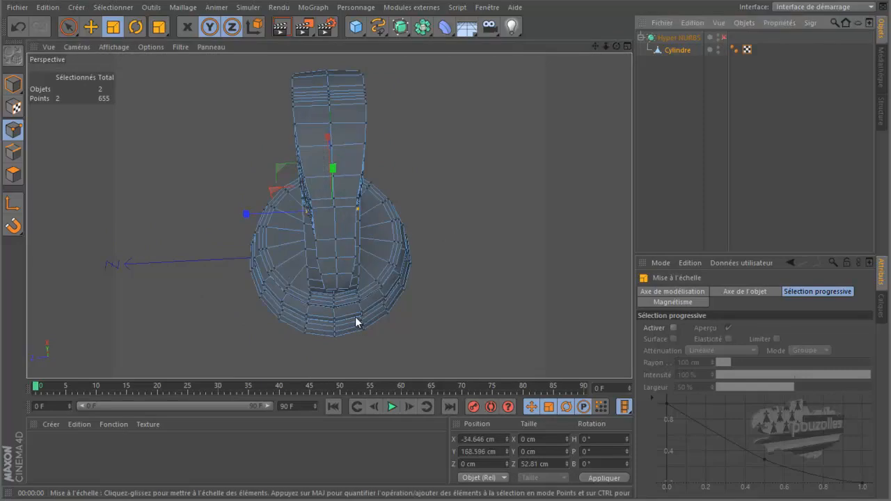
pyautogui.scroll(2, 313, 282)
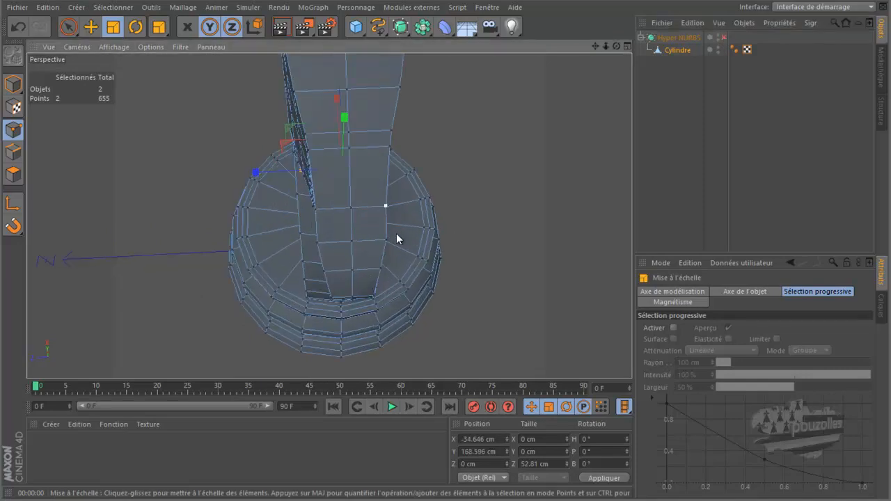
pyautogui.scroll(-1, 396, 230)
pyautogui.moveTo(616, 46); pyautogui.dragTo(446, 243)
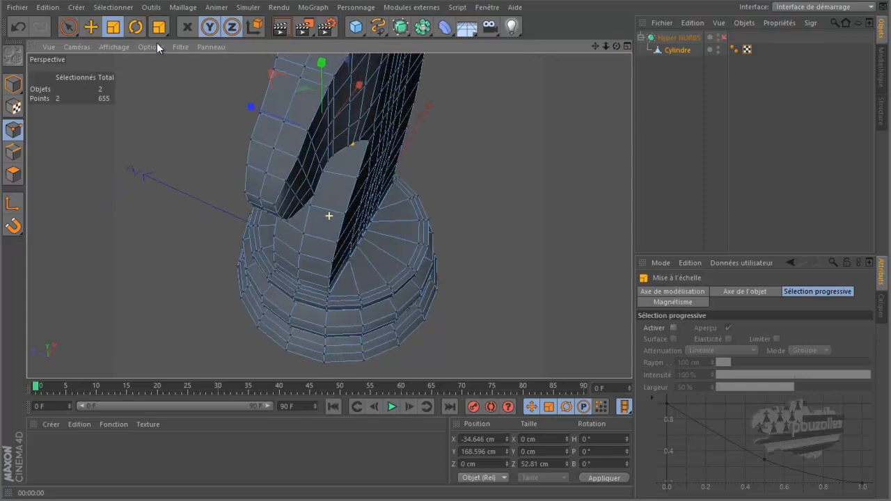
pyautogui.click(68, 27)
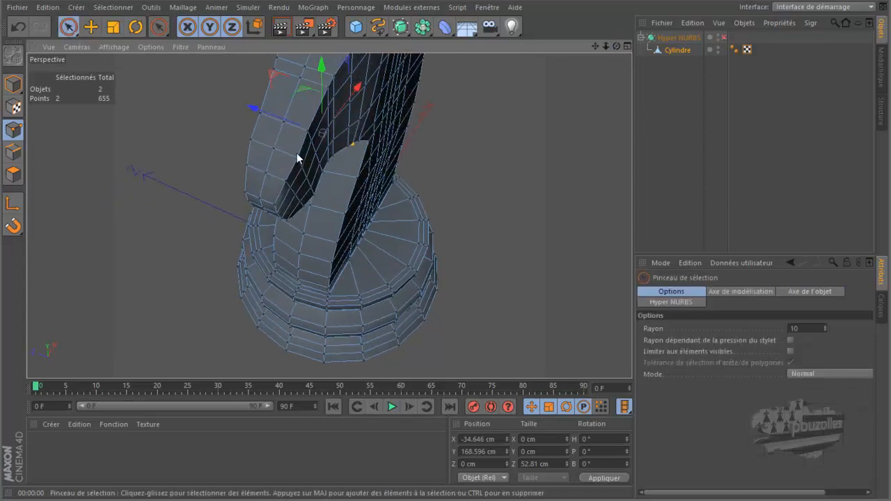
pyautogui.keyDown('alt'); pyautogui.moveTo(315, 197); pyautogui.dragTo(439, 181); pyautogui.keyUp('alt')
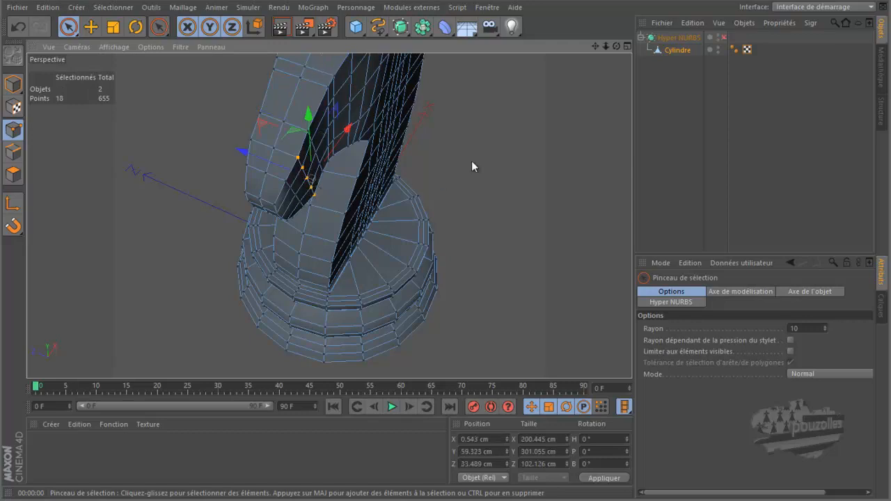
pyautogui.moveTo(617, 45)
pyautogui.mouseDown()
pyautogui.moveTo(444, 246)
pyautogui.moveTo(618, 55)
pyautogui.mouseUp()
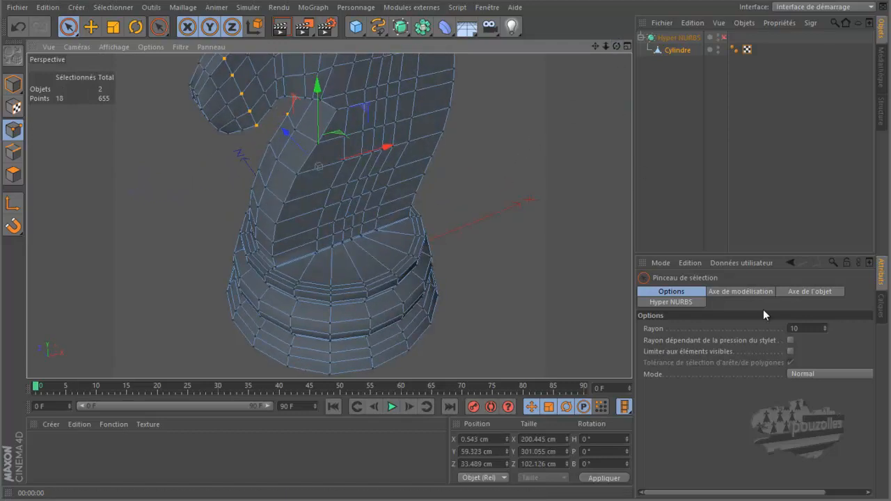
pyautogui.click(791, 351)
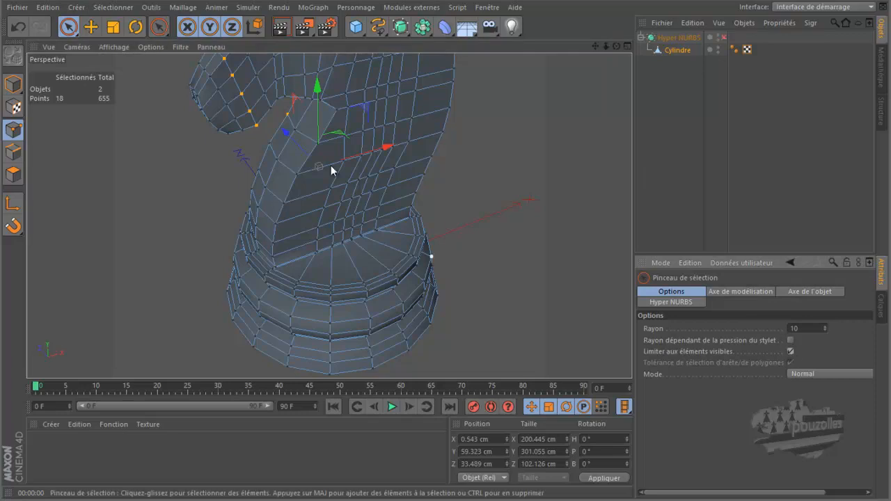
# - Select the matching rows of five points on both sides of the muzzle and scale them to about 30.8 cm in Z
pyautogui.click(218, 65)
pyautogui.click(224, 61)
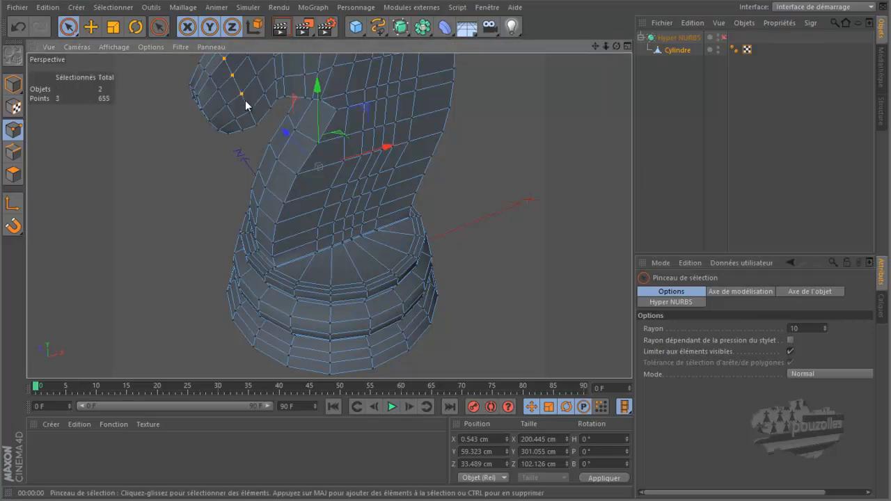
pyautogui.keyDown('shift'); pyautogui.click(256, 124); pyautogui.keyUp('shift')
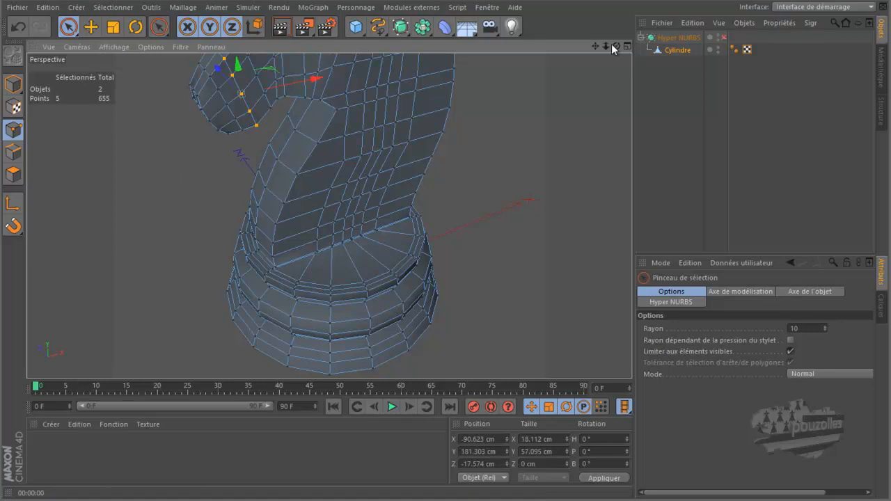
pyautogui.keyDown('alt'); pyautogui.moveTo(461, 245); pyautogui.dragTo(447, 245); pyautogui.keyUp('alt')
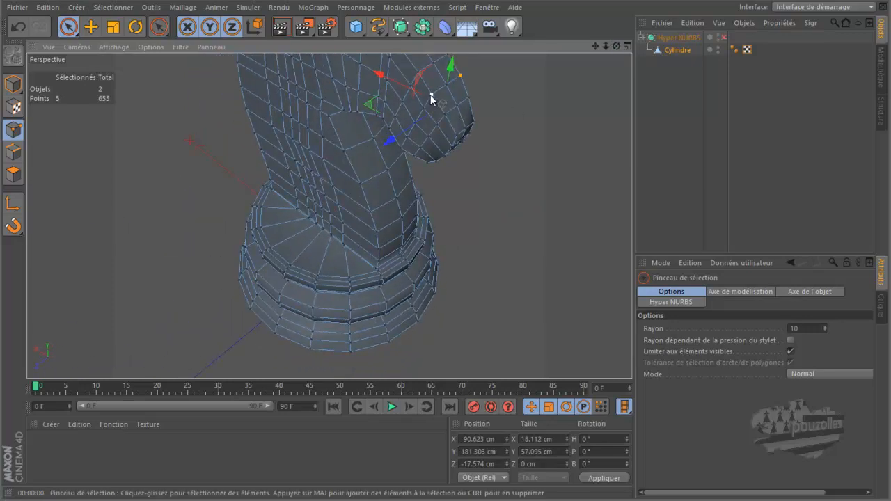
pyautogui.keyDown('shift'); pyautogui.click(402, 150); pyautogui.keyUp('shift')
pyautogui.moveTo(450, 247)
pyautogui.keyDown('alt'); pyautogui.mouseDown()
pyautogui.moveTo(433, 248)
pyautogui.moveTo(444, 245)
pyautogui.mouseUp(); pyautogui.keyUp('alt')
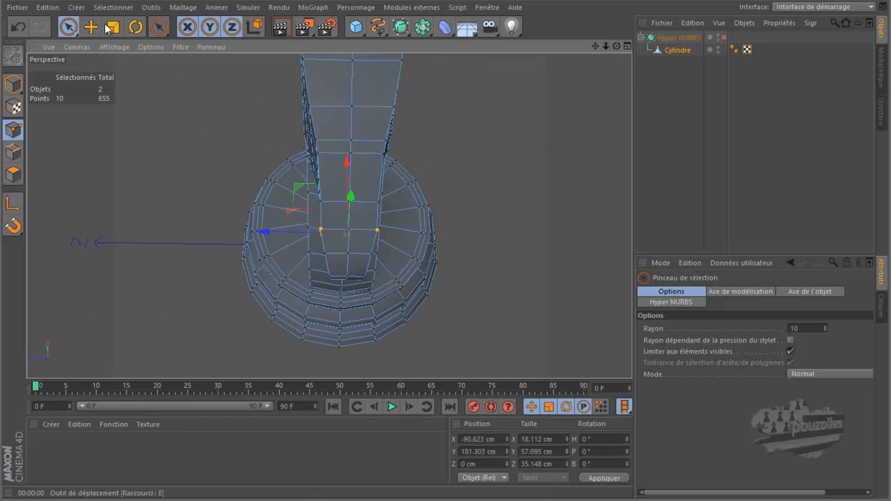
pyautogui.press('t')
pyautogui.moveTo(262, 223); pyautogui.dragTo(263, 237)
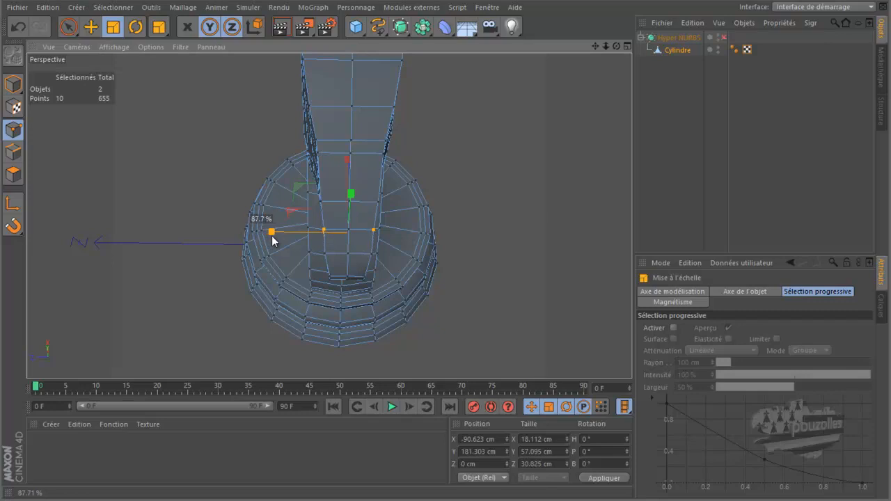
pyautogui.moveTo(272, 240); pyautogui.dragTo(273, 240)
# - Re-enable Hyper NURBS smoothing and render the whole knight with its narrowed muzzle
pyautogui.keyDown('alt'); pyautogui.moveTo(446, 246); pyautogui.dragTo(389, 263); pyautogui.keyUp('alt')
pyautogui.keyDown('alt'); pyautogui.moveTo(389, 262); pyautogui.dragTo(163, 318, button='right'); pyautogui.keyUp('alt')
pyautogui.keyDown('alt'); pyautogui.moveTo(162, 319); pyautogui.dragTo(533, 137); pyautogui.keyUp('alt')
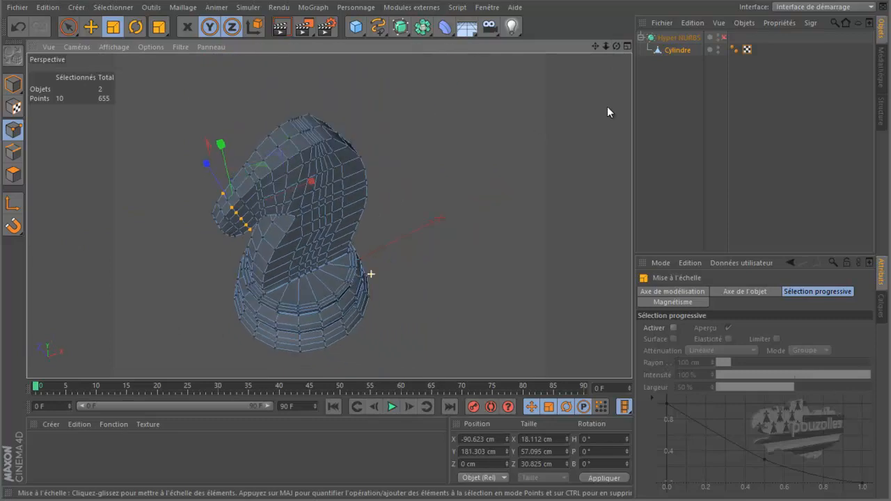
pyautogui.click(724, 38)
pyautogui.click(282, 28)
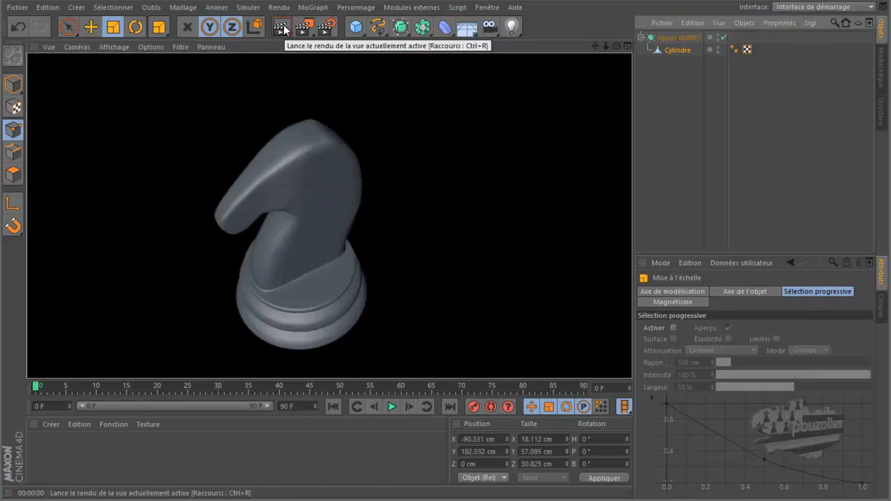
# - Render a closer view of the crown and back of the knight's head to examine their curvature
pyautogui.click(381, 258)
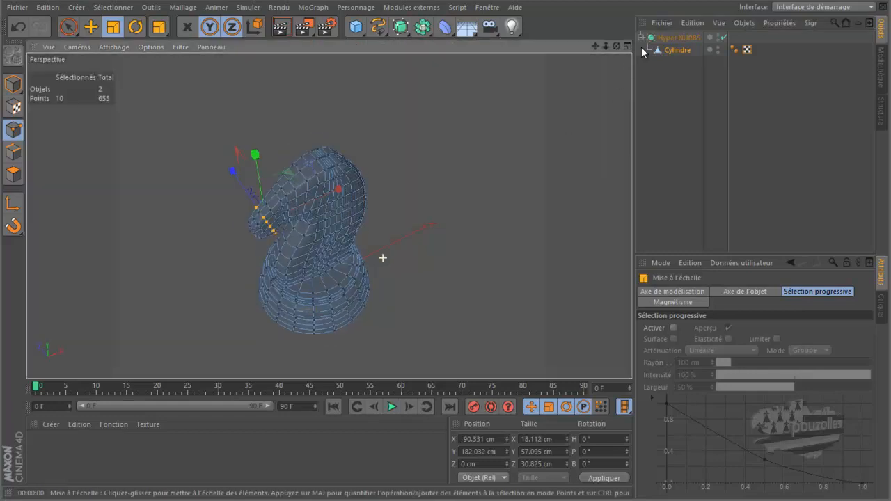
pyautogui.moveTo(617, 46); pyautogui.dragTo(448, 247)
pyautogui.scroll(5, 313, 144)
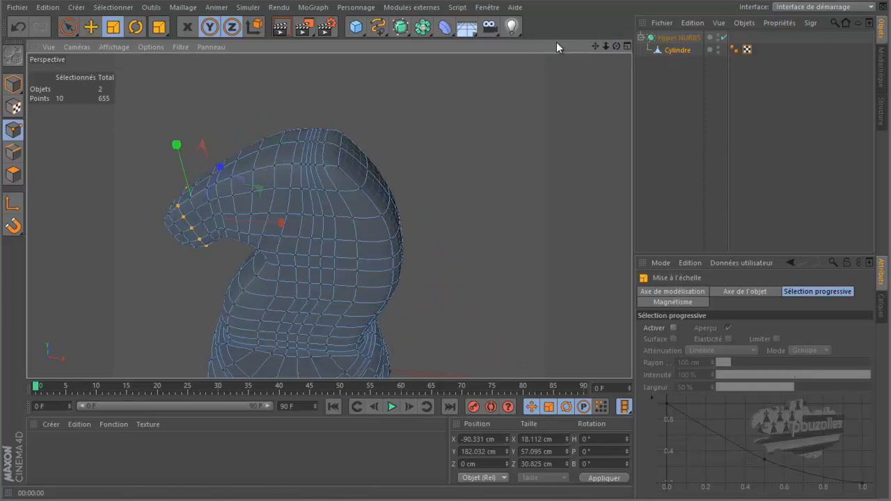
pyautogui.click(282, 27)
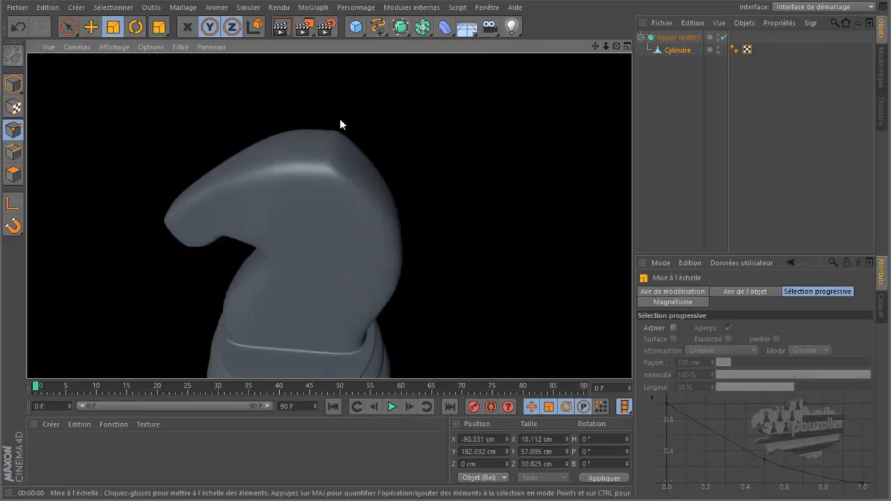
# - Disable Hyper NURBS smoothing and slide the three-point row at the upper back of the head down along its edges by about 36%
pyautogui.click(725, 37)
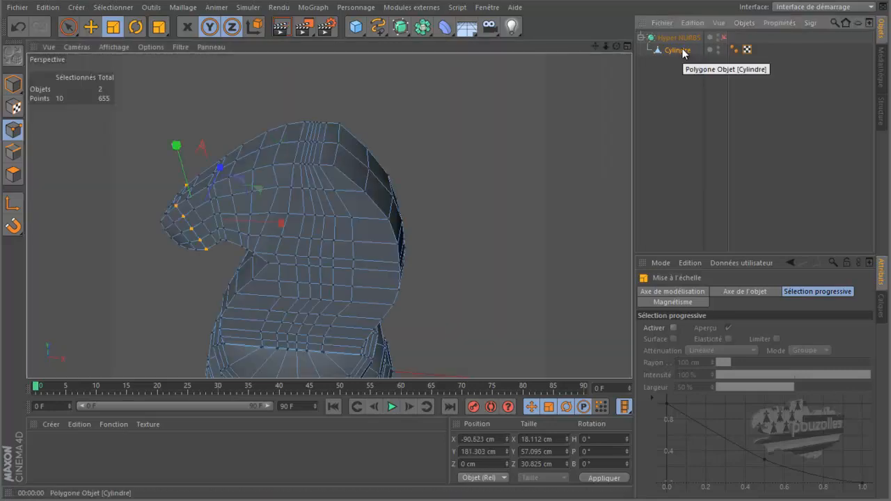
pyautogui.click(677, 50)
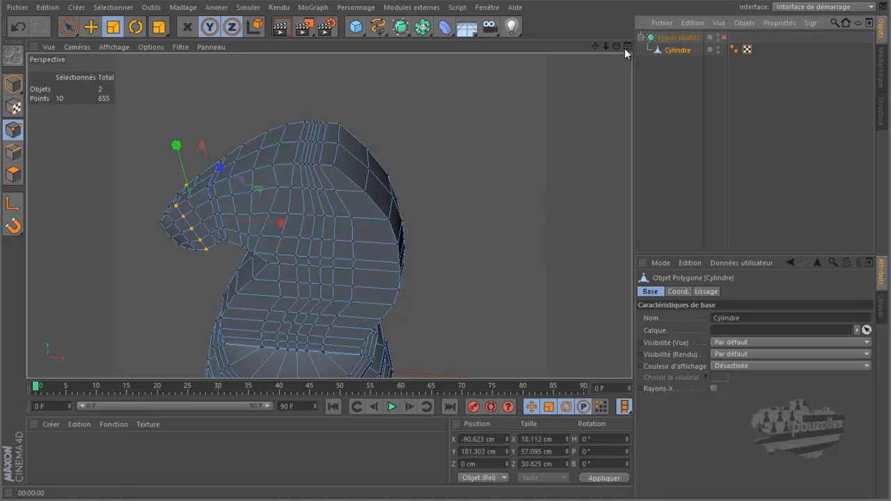
pyautogui.moveTo(436, 241)
pyautogui.keyDown('alt'); pyautogui.mouseDown()
pyautogui.moveTo(424, 243)
pyautogui.moveTo(449, 241)
pyautogui.mouseUp(); pyautogui.keyUp('alt')
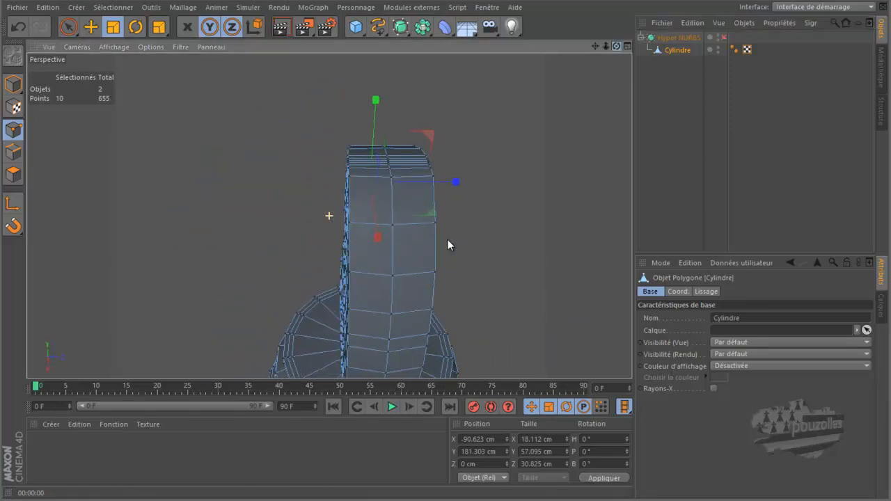
pyautogui.rightClick(260, 123)
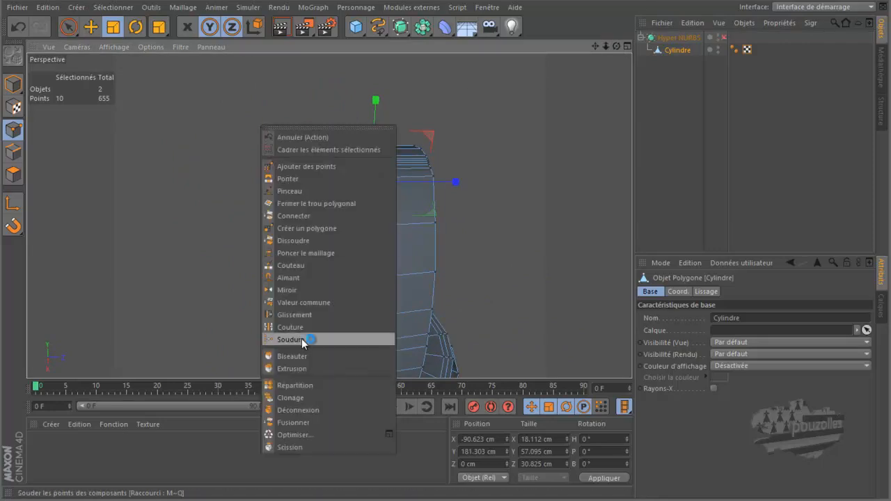
pyautogui.click(302, 316)
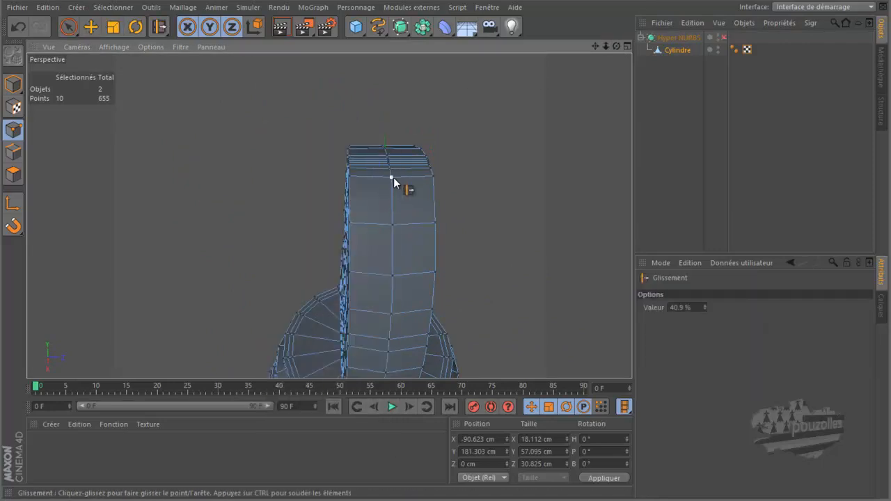
pyautogui.moveTo(395, 178); pyautogui.dragTo(434, 191)
pyautogui.moveTo(352, 182); pyautogui.dragTo(354, 198)
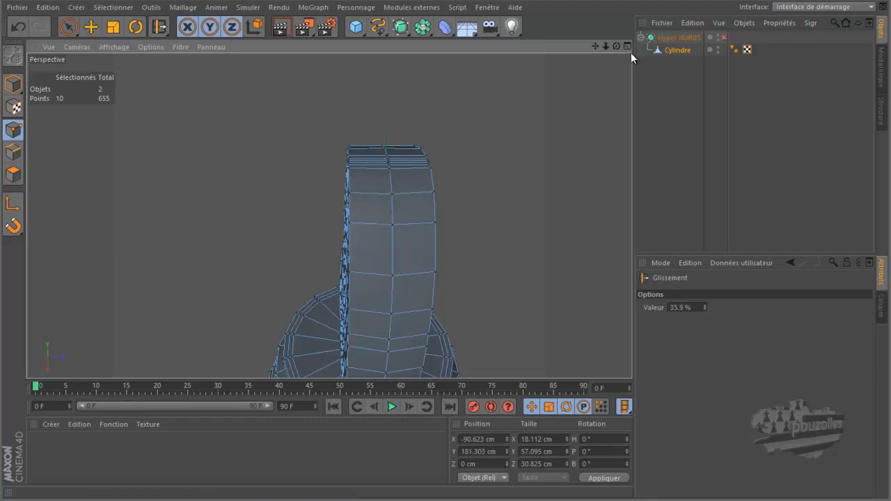
# - Re-enable Hyper NURBS smoothing and render the side of the head to check the rounder crown
pyautogui.moveTo(617, 45); pyautogui.dragTo(446, 240)
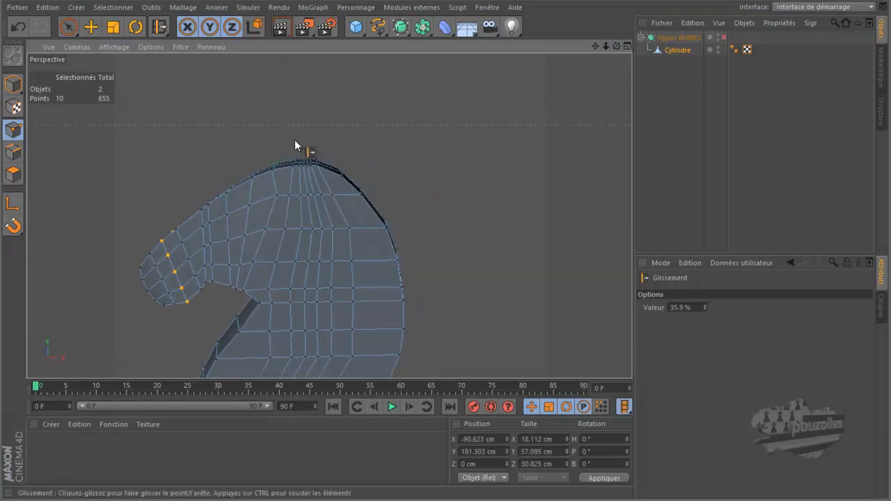
pyautogui.click(724, 39)
pyautogui.moveTo(607, 46); pyautogui.dragTo(445, 240)
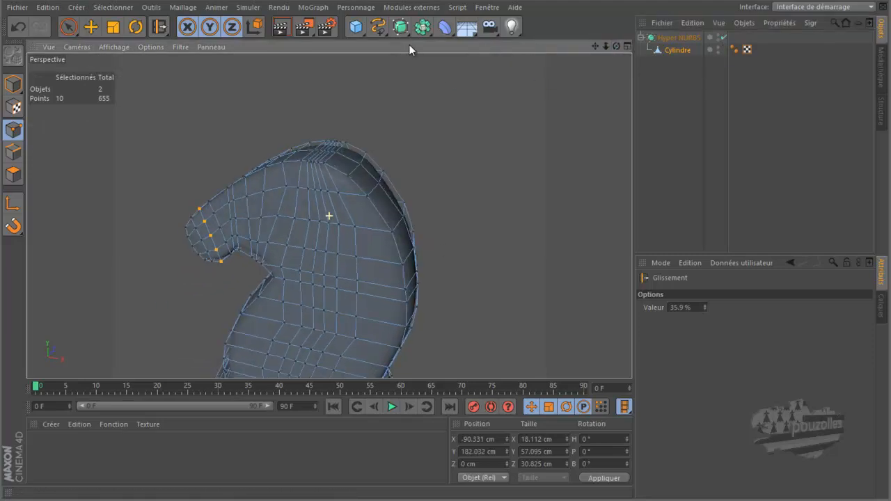
pyautogui.click(279, 26)
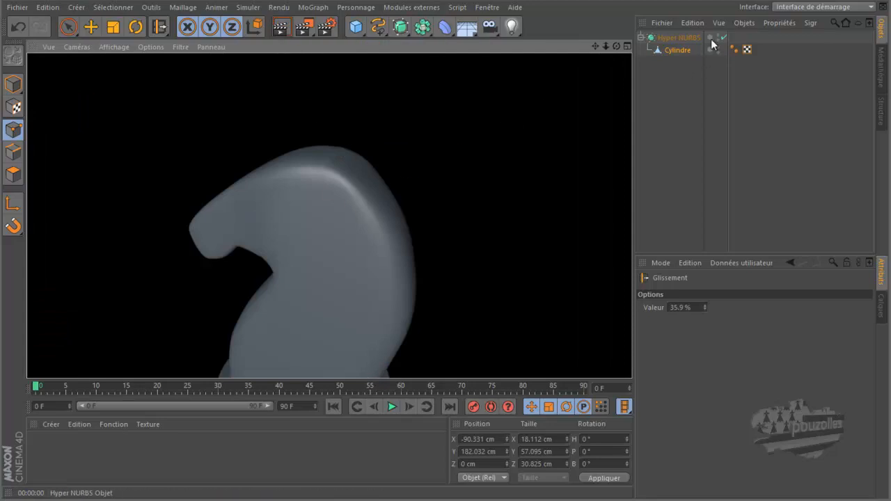
# - Switch to the Move tool for the Cylindre mesh and disable Hyper NURBS smoothing near the crown
pyautogui.click(678, 51)
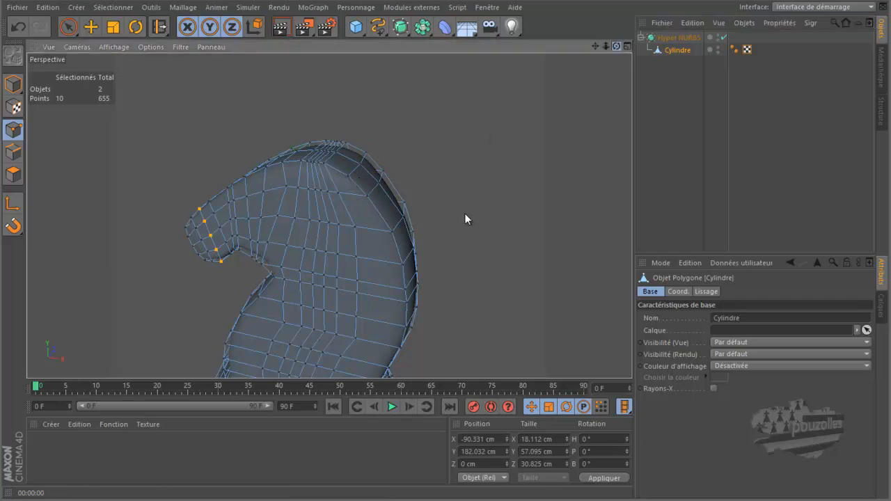
pyautogui.keyDown('alt'); pyautogui.moveTo(460, 216); pyautogui.dragTo(447, 239); pyautogui.keyUp('alt')
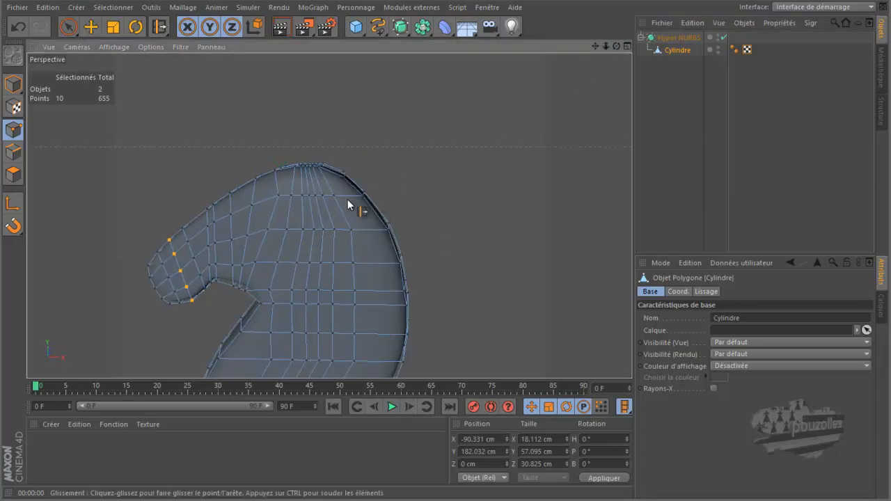
pyautogui.scroll(10, 347, 199)
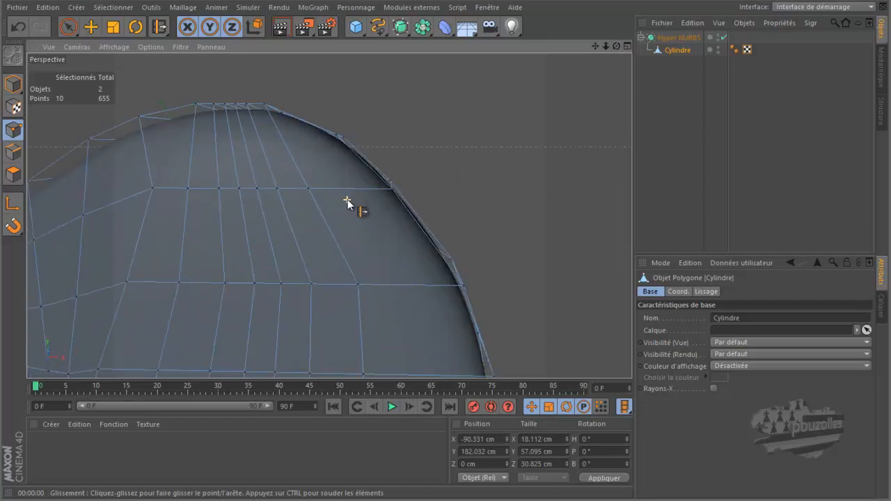
pyautogui.keyDown('alt'); pyautogui.moveTo(449, 242); pyautogui.dragTo(439, 254); pyautogui.keyUp('alt')
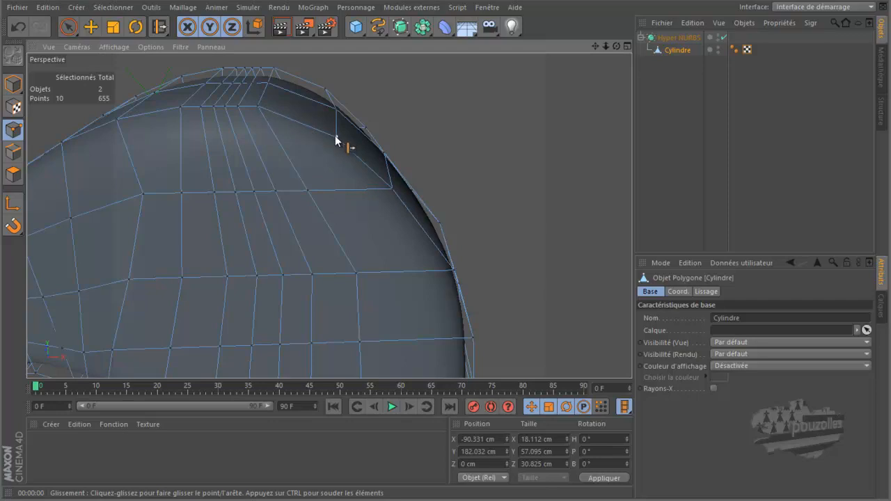
pyautogui.click(20, 26)
pyautogui.click(90, 26)
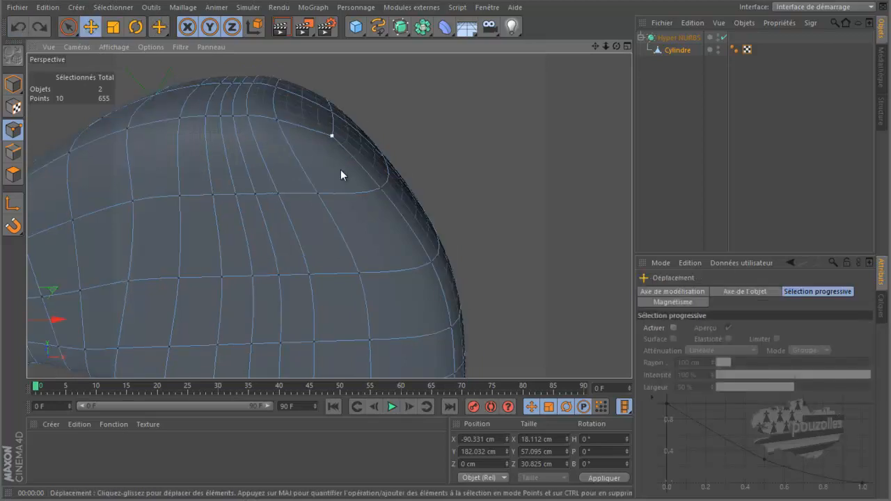
pyautogui.click(724, 38)
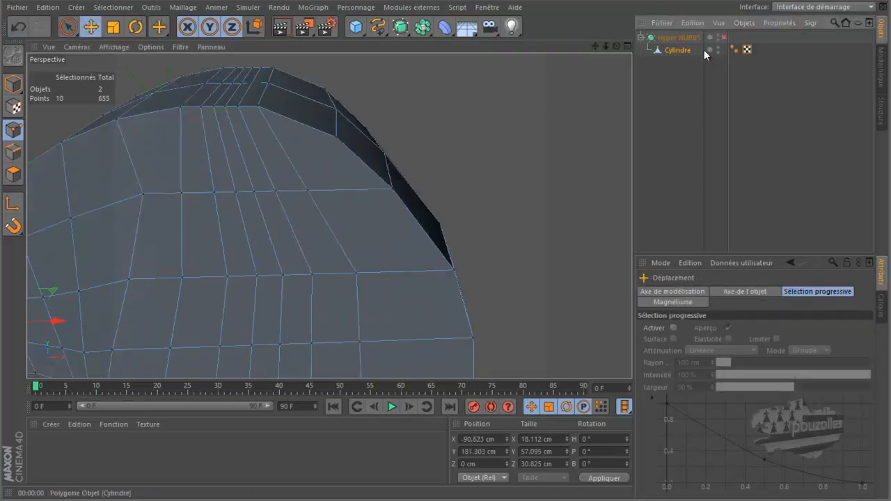
# - Move the corner point just behind the crown inward and down to about X 52.8 cm, Y 264.3 cm
pyautogui.click(335, 139)
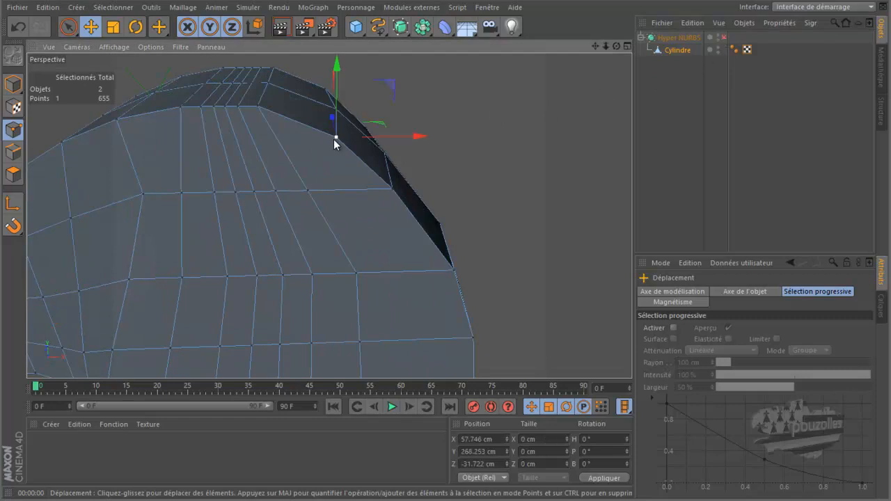
pyautogui.moveTo(451, 232); pyautogui.dragTo(445, 239)
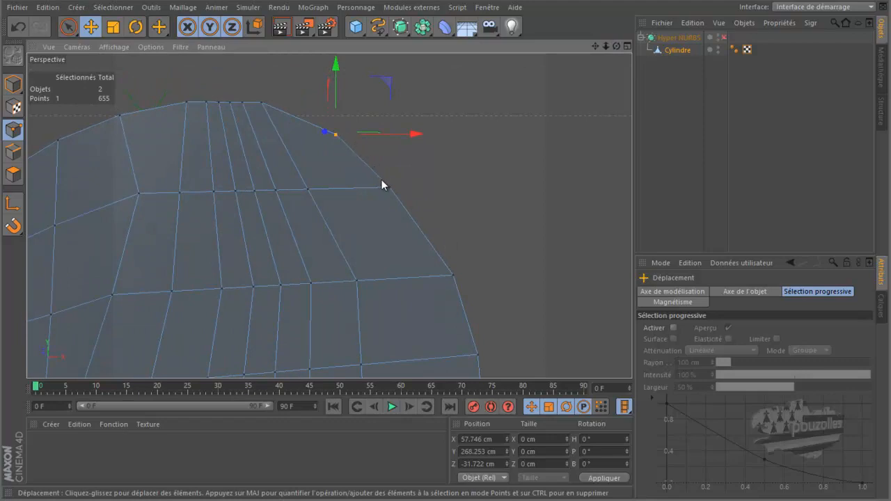
pyautogui.moveTo(387, 78); pyautogui.dragTo(369, 99)
pyautogui.moveTo(616, 46)
pyautogui.mouseDown()
pyautogui.moveTo(443, 242)
pyautogui.moveTo(616, 46)
pyautogui.mouseUp()
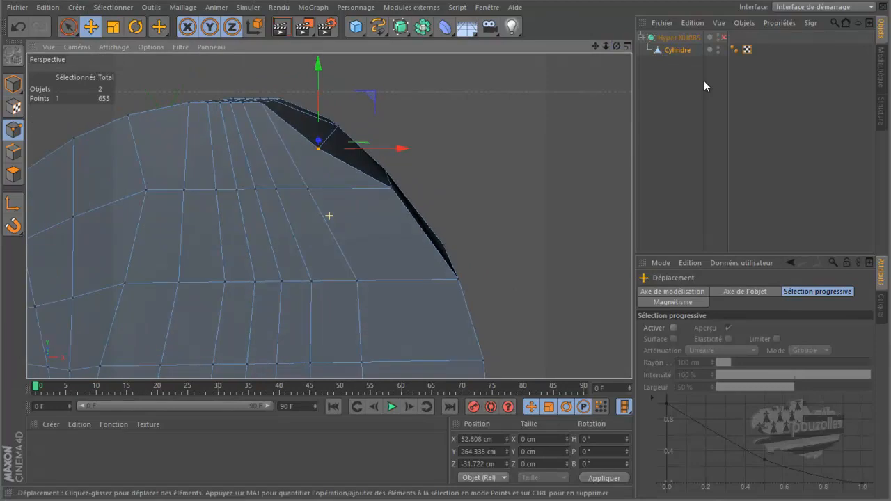
# - Re-enable Hyper NURBS smoothing and render the crown to check the effect of the moved point
pyautogui.click(724, 38)
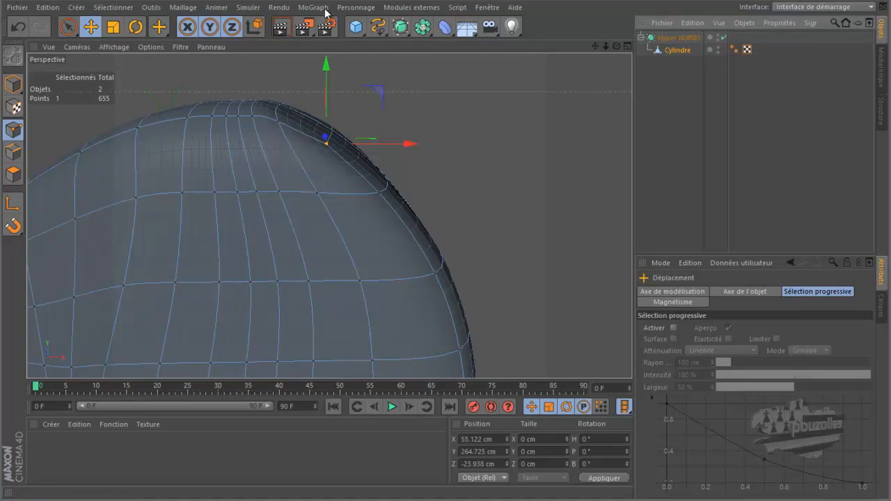
pyautogui.click(280, 26)
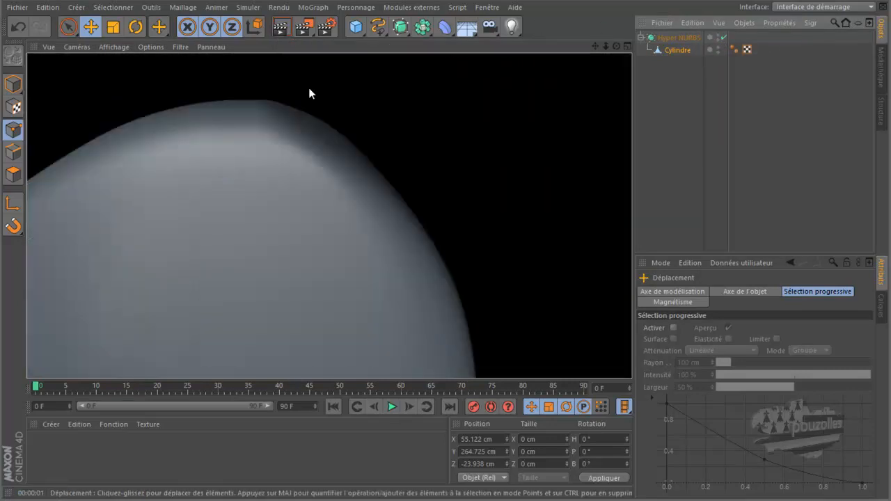
pyautogui.click(334, 139)
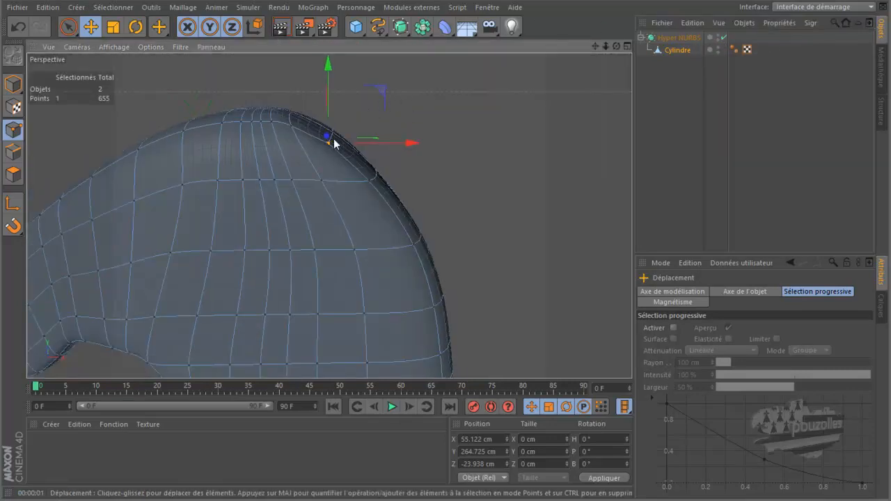
# - Disable Hyper NURBS smoothing and undo the move of the corner point behind the crown
pyautogui.click(725, 38)
pyautogui.click(22, 28)
pyautogui.click(23, 29)
pyautogui.click(22, 28)
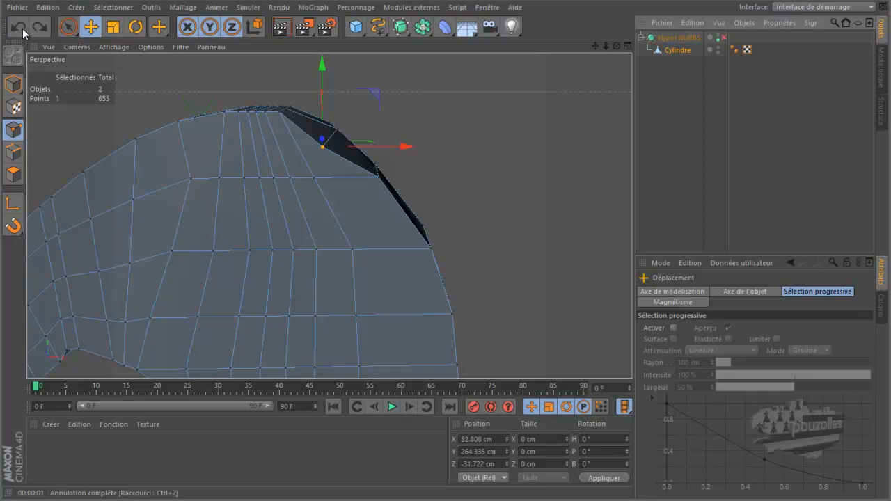
pyautogui.click(22, 29)
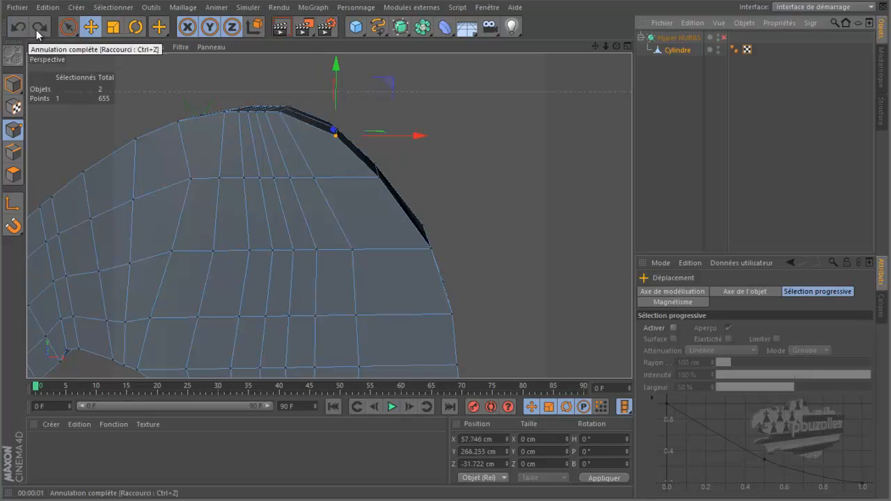
# - Try moving the side-face point below the back of the crown down to about Y 238 cm, then undo the move
pyautogui.keyDown('alt'); pyautogui.moveTo(424, 245); pyautogui.dragTo(445, 240); pyautogui.keyUp('alt')
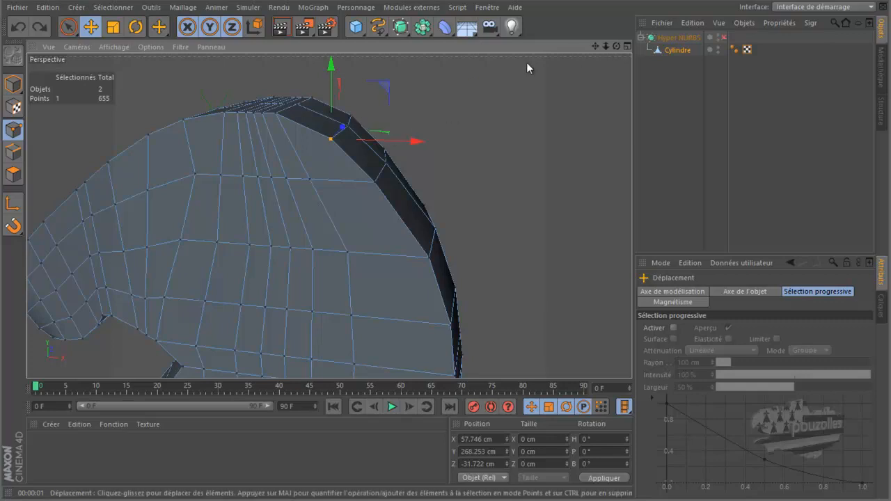
pyautogui.keyDown('alt'); pyautogui.moveTo(451, 239); pyautogui.dragTo(445, 240); pyautogui.keyUp('alt')
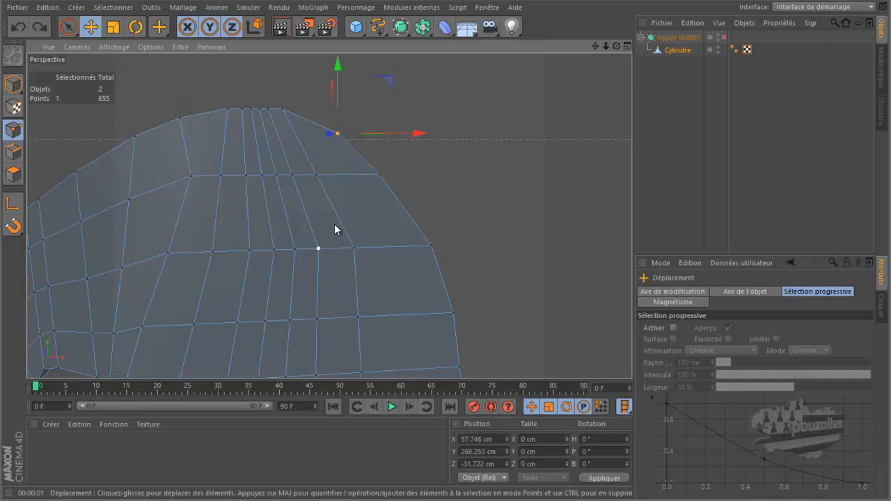
pyautogui.click(318, 179)
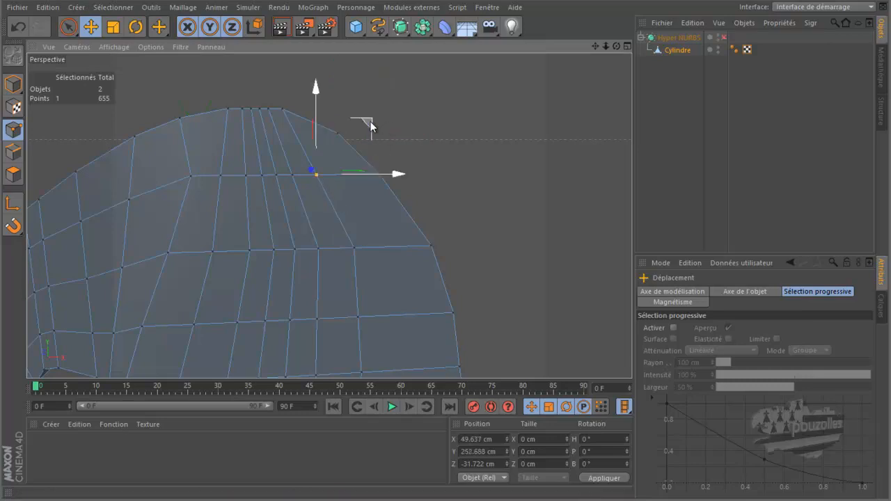
pyautogui.moveTo(370, 127); pyautogui.dragTo(368, 165)
pyautogui.moveTo(616, 46); pyautogui.dragTo(375, 45)
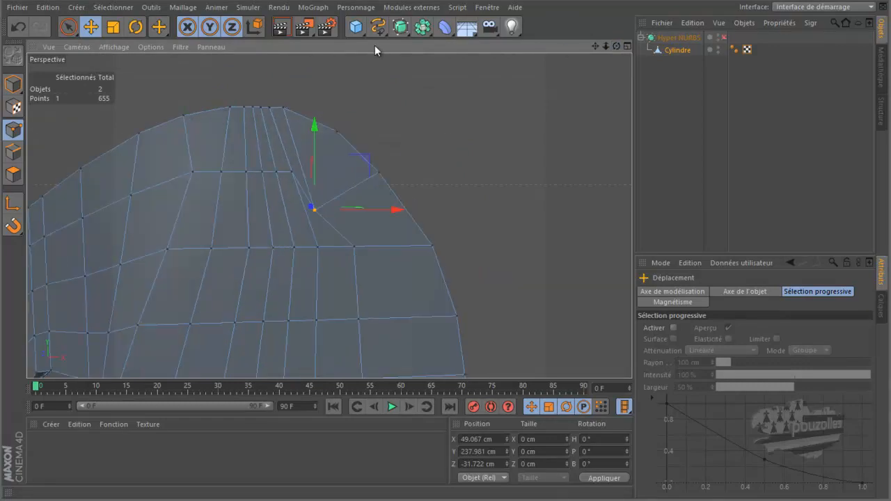
pyautogui.click(17, 26)
# - Clear the point selection and examine the side profile of the head's unsmoothed mesh
pyautogui.click(425, 93)
pyautogui.keyDown('alt'); pyautogui.moveTo(424, 93); pyautogui.dragTo(480, 96); pyautogui.keyUp('alt')
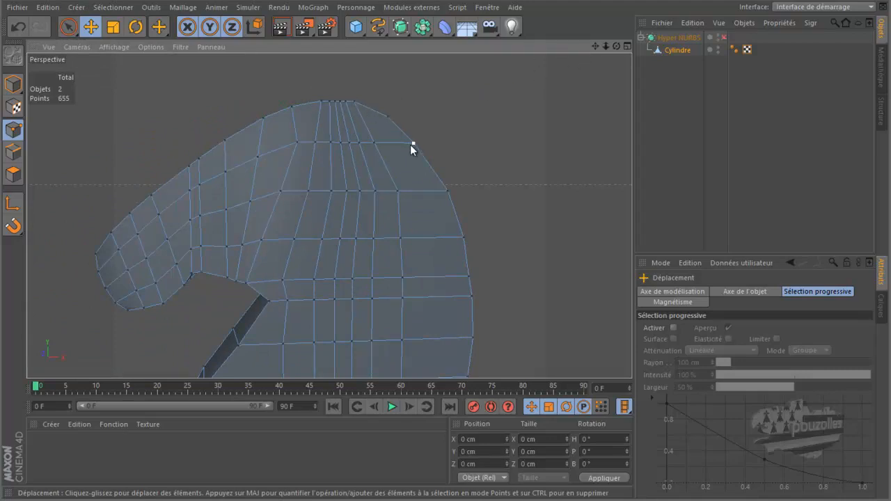
pyautogui.keyDown('alt'); pyautogui.moveTo(467, 131); pyautogui.dragTo(481, 115); pyautogui.keyUp('alt')
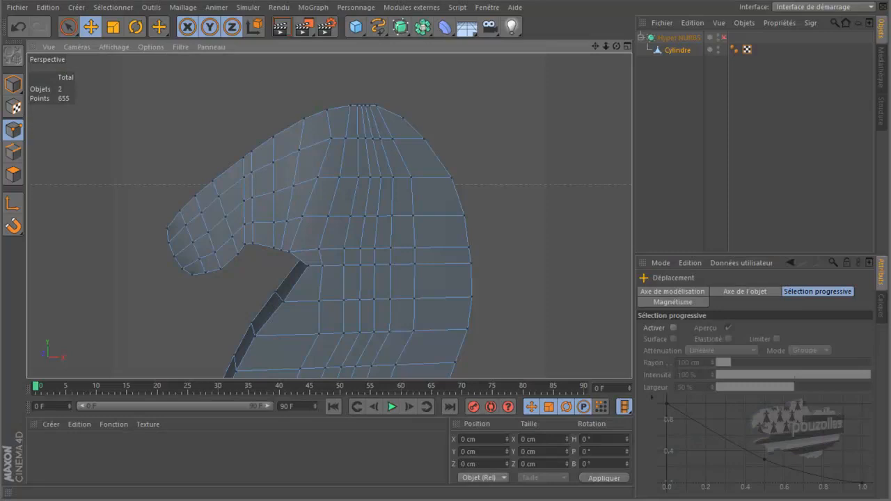
pyautogui.moveTo(503, 500)
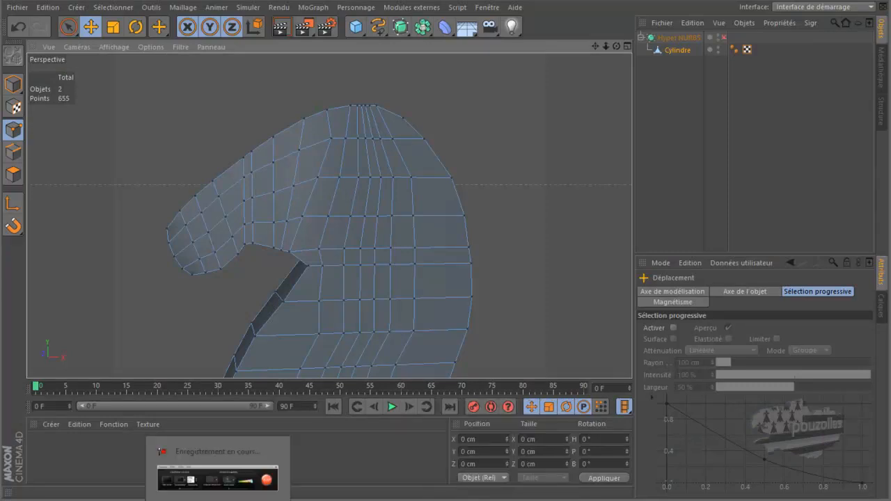
pyautogui.click(219, 468)
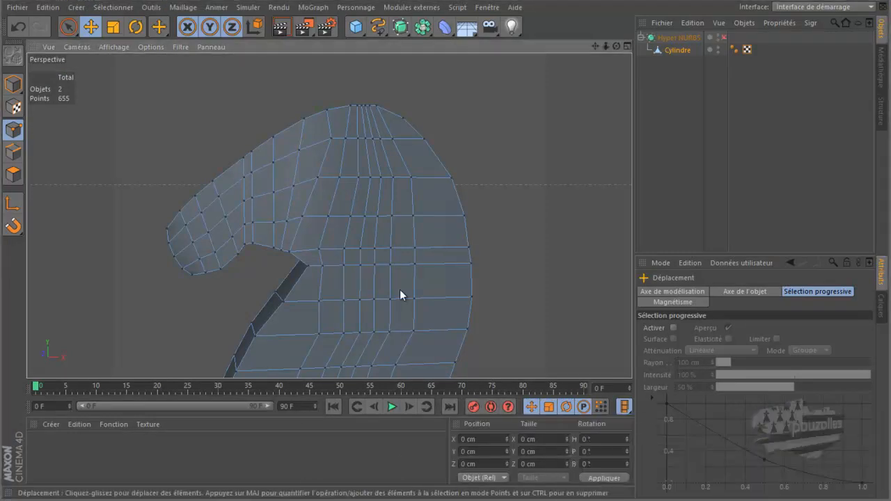
pyautogui.moveTo(443, 247)
pyautogui.keyDown('alt'); pyautogui.mouseDown()
pyautogui.moveTo(437, 238)
pyautogui.moveTo(445, 240)
pyautogui.mouseUp(); pyautogui.keyUp('alt')
# - In edge mode, loop-select the central edge line running down the knight's back, with only Recherche de boucle enabled
pyautogui.keyDown('alt'); pyautogui.moveTo(569, 105); pyautogui.dragTo(455, 138); pyautogui.keyUp('alt')
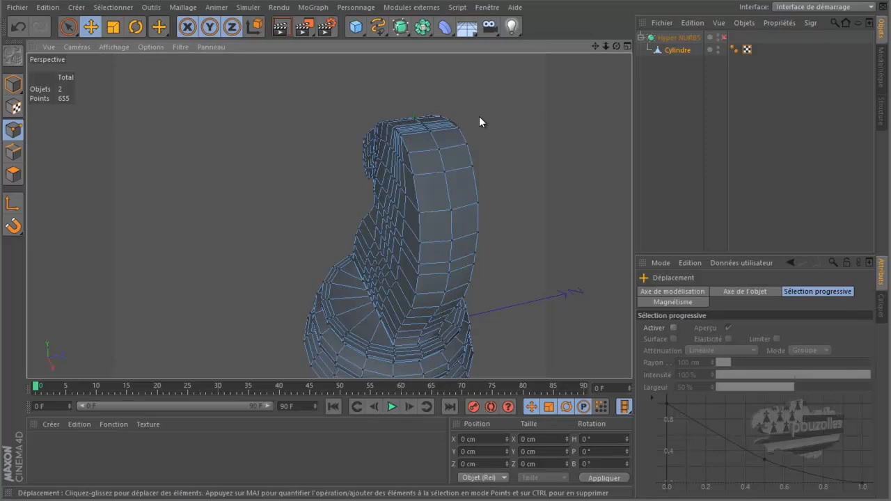
pyautogui.press('u')
pyautogui.press('l')
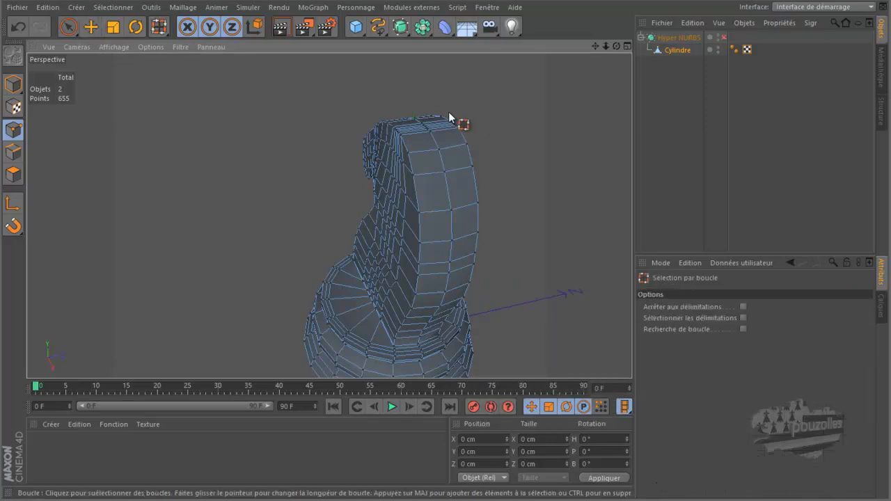
pyautogui.click(13, 152)
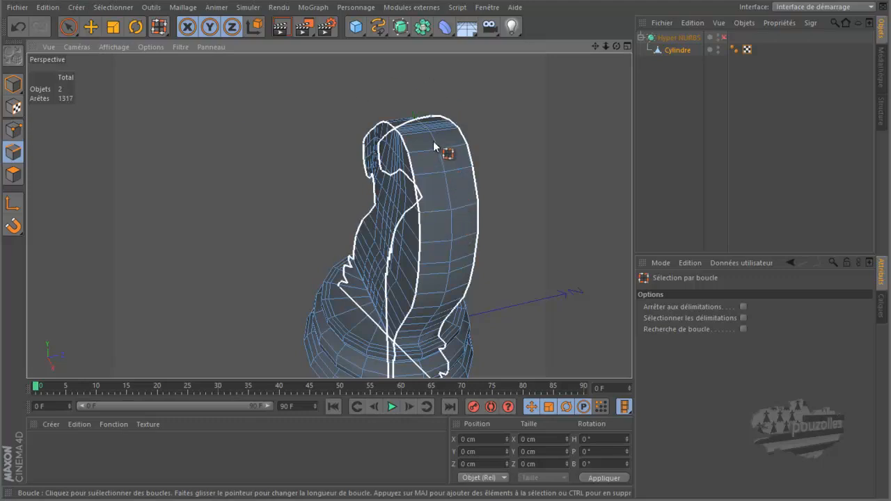
pyautogui.click(743, 306)
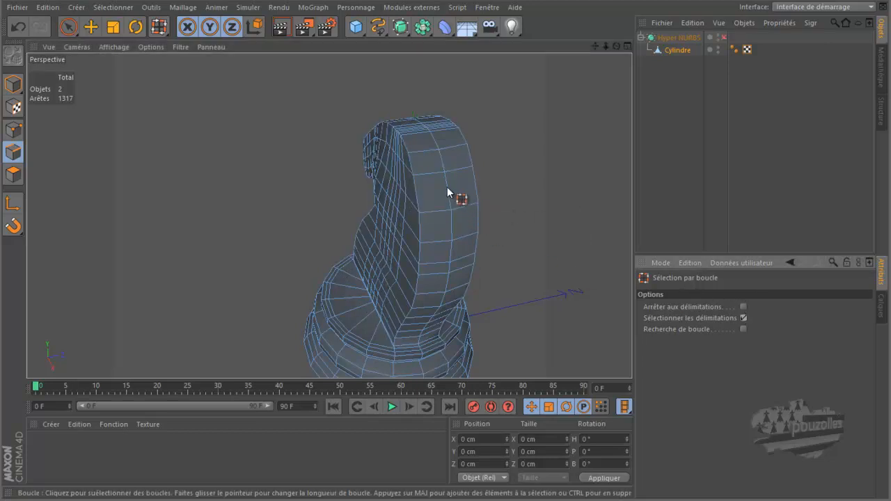
pyautogui.click(743, 328)
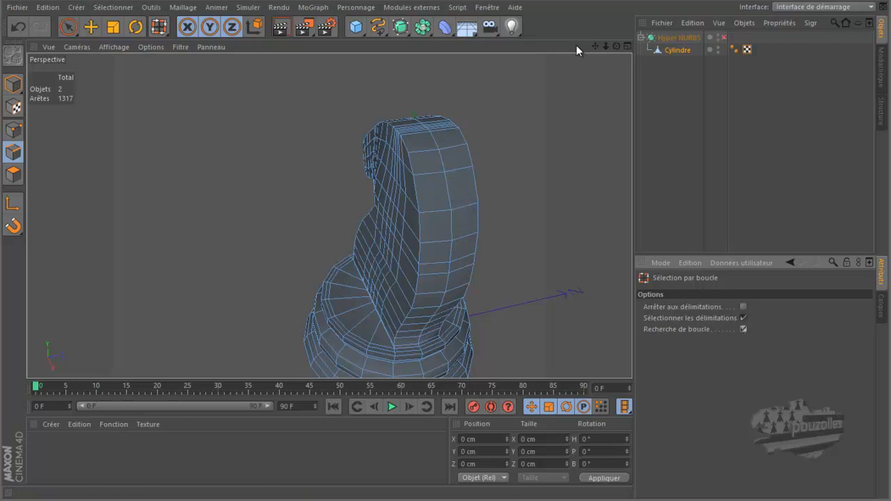
pyautogui.moveTo(616, 46); pyautogui.dragTo(493, 187)
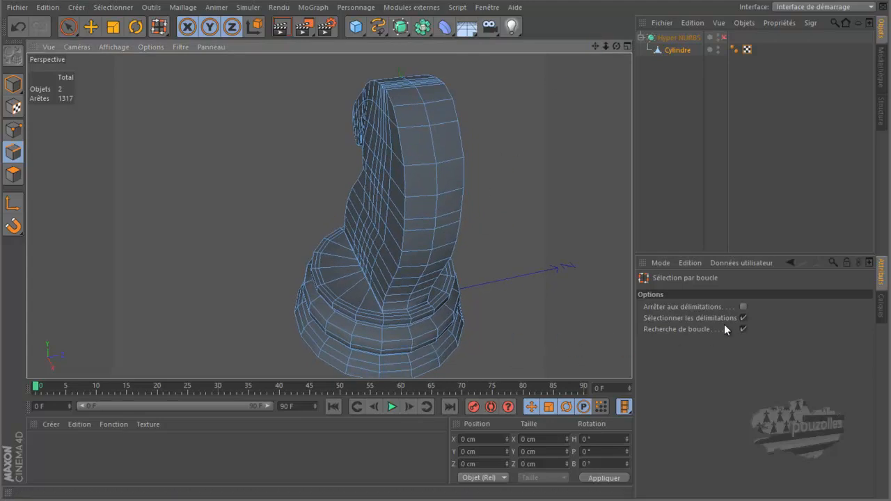
pyautogui.click(743, 318)
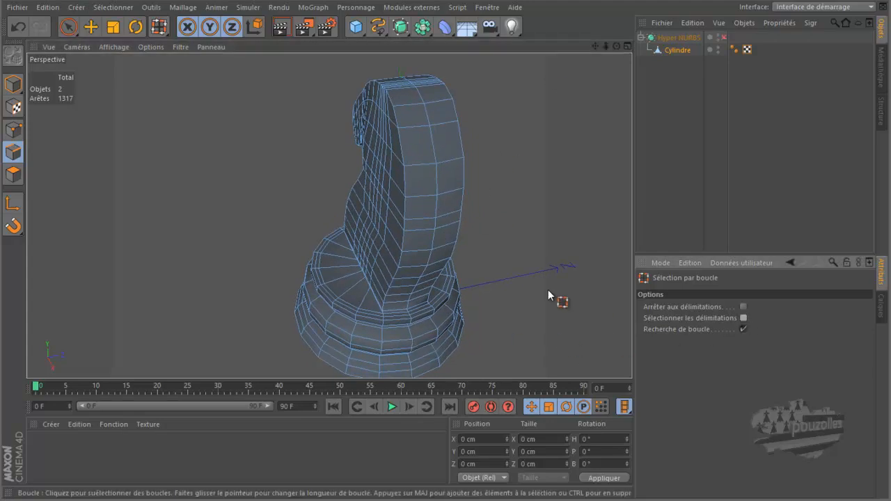
pyautogui.click(427, 268)
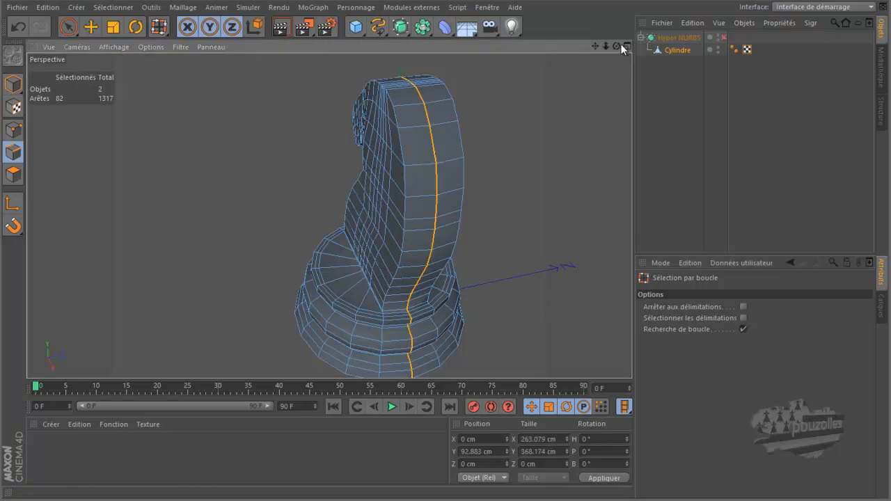
# - Bevel the selected central edge loop with an inner offset of about 10.2 cm, splitting it into two parallel loops
pyautogui.moveTo(615, 46); pyautogui.dragTo(446, 240)
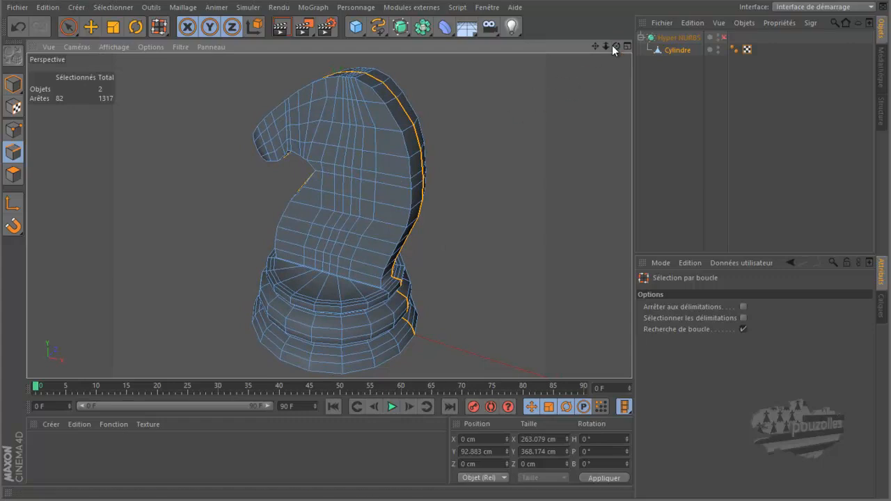
pyautogui.moveTo(615, 47); pyautogui.dragTo(436, 240)
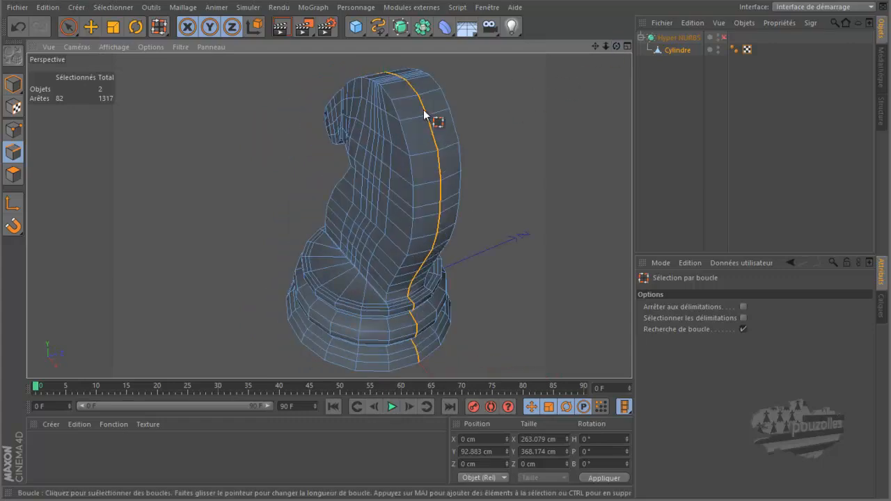
pyautogui.rightClick(244, 130)
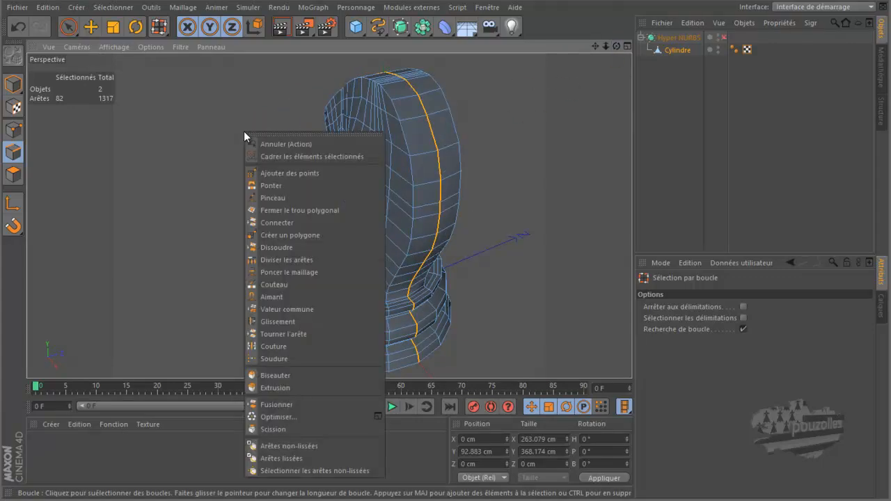
pyautogui.click(265, 375)
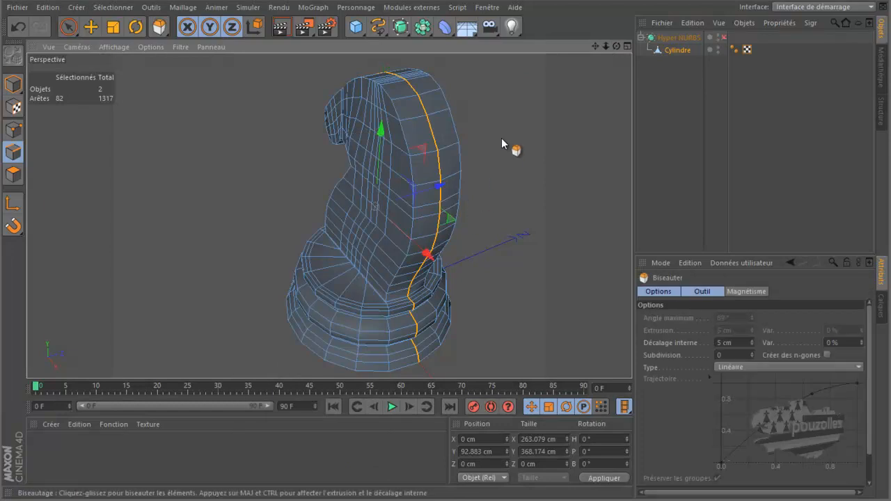
pyautogui.moveTo(501, 138); pyautogui.dragTo(503, 138)
pyautogui.moveTo(448, 239); pyautogui.dragTo(447, 240)
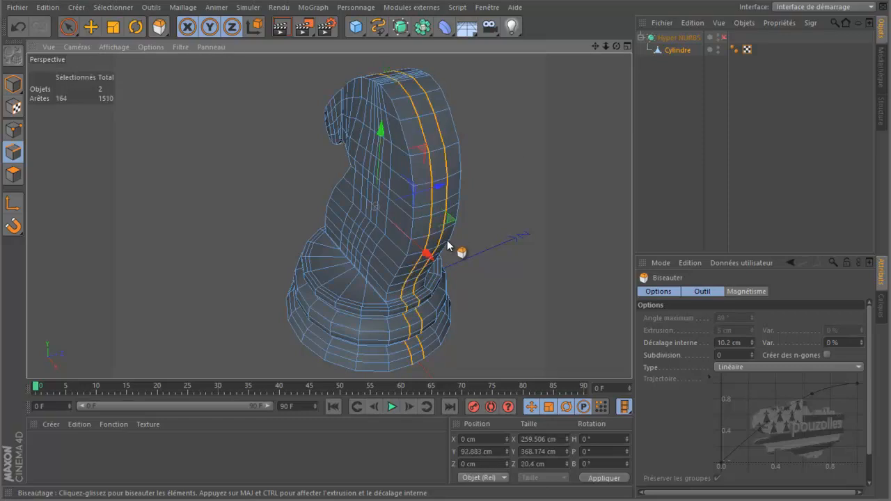
# - Enable the Hyper NURBS again and render the perspective view to check the bevelled back of the knight
pyautogui.click(724, 38)
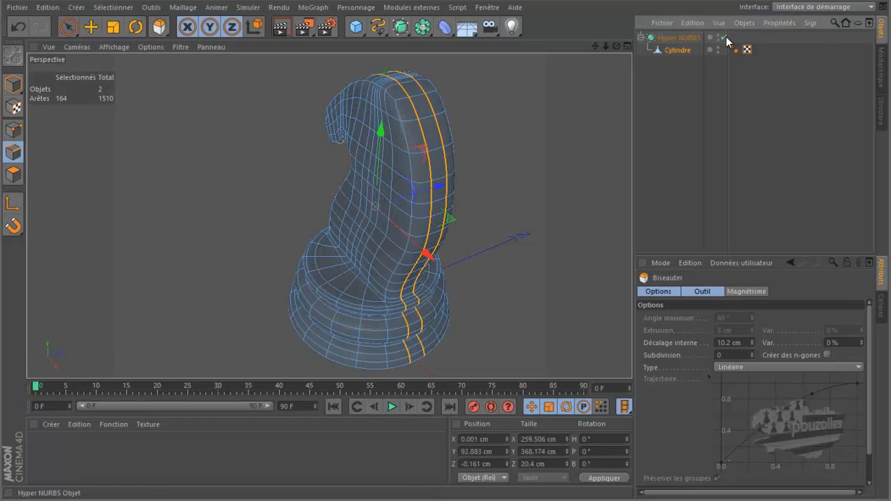
pyautogui.click(284, 29)
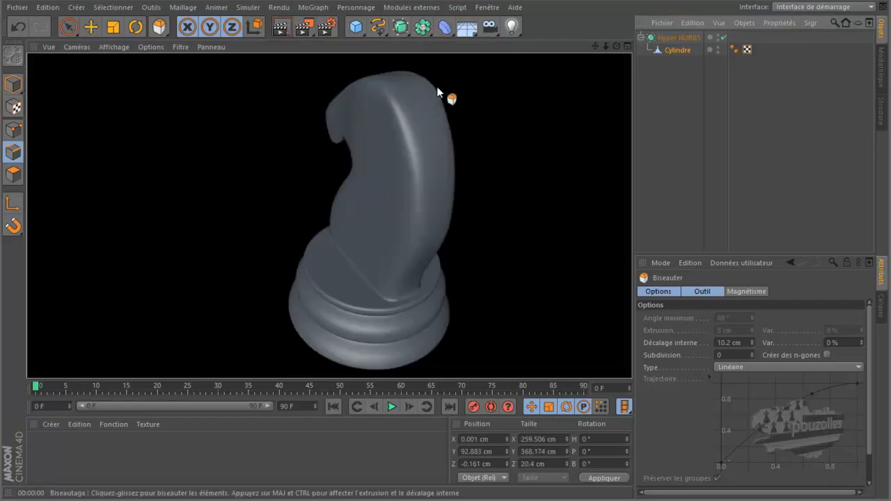
pyautogui.moveTo(617, 46); pyautogui.dragTo(444, 241)
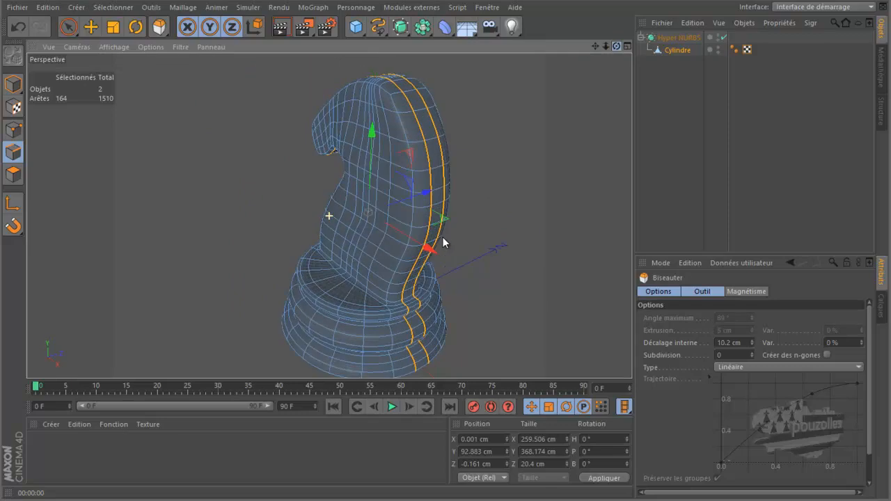
# - In polygon mode, clear the old selection and select one marker polygon on the crown and one low on the knight's back
pyautogui.click(13, 174)
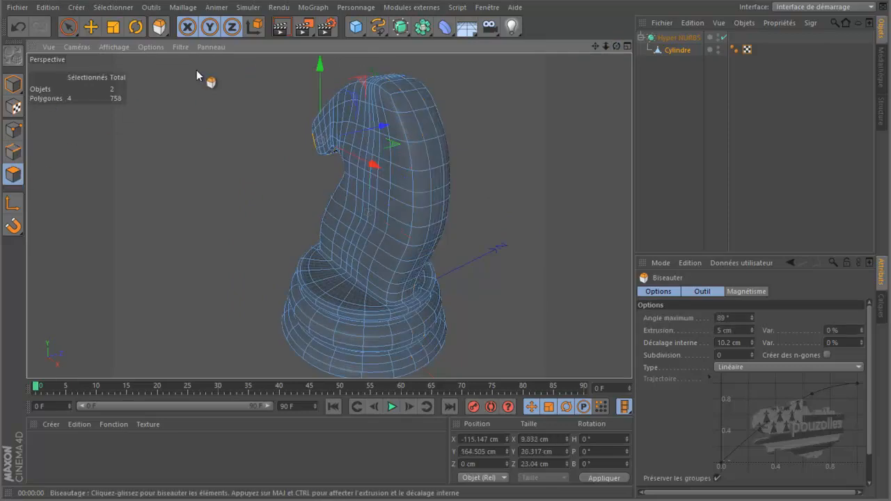
pyautogui.click(90, 27)
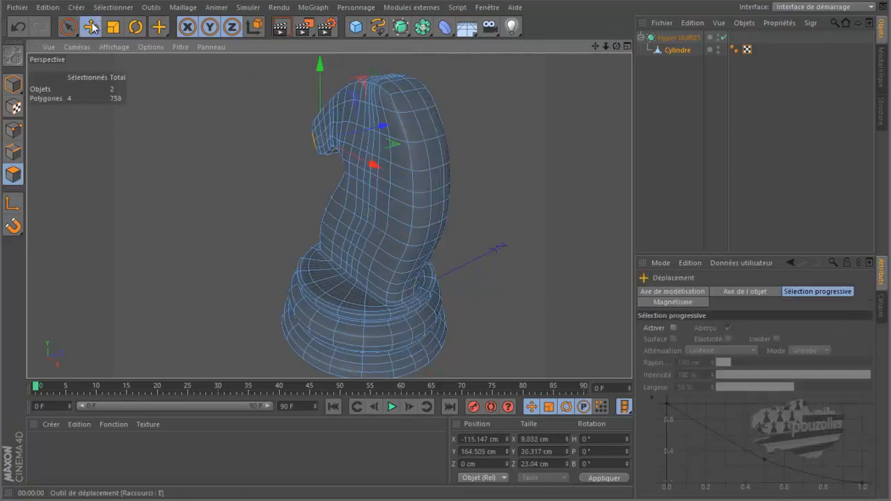
pyautogui.click(210, 203)
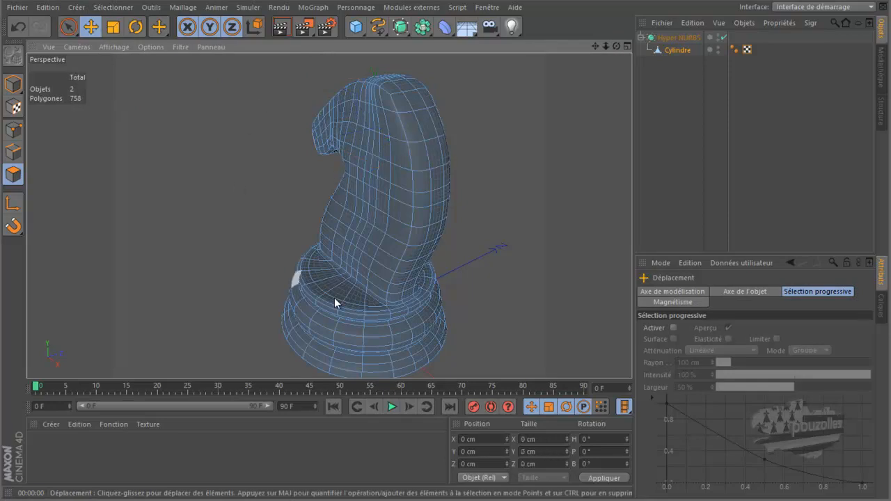
pyautogui.middleClick(469, 369)
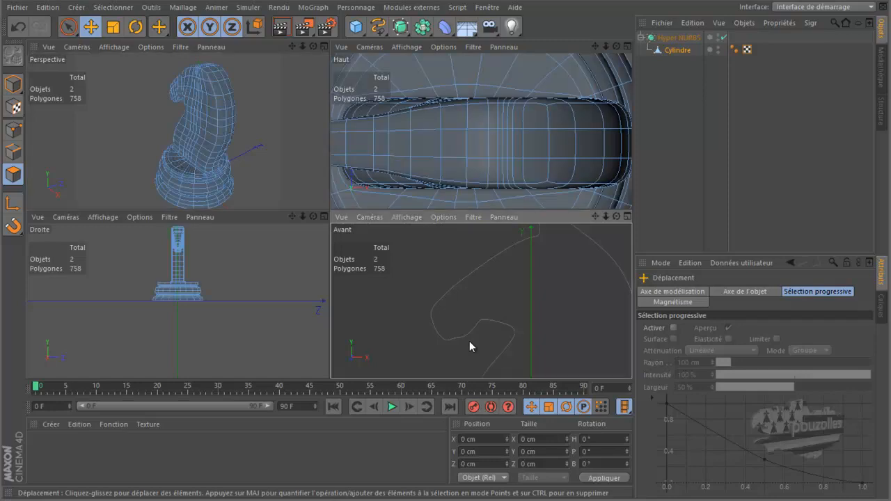
pyautogui.middleClick(469, 342)
pyautogui.scroll(-4, 358, 258)
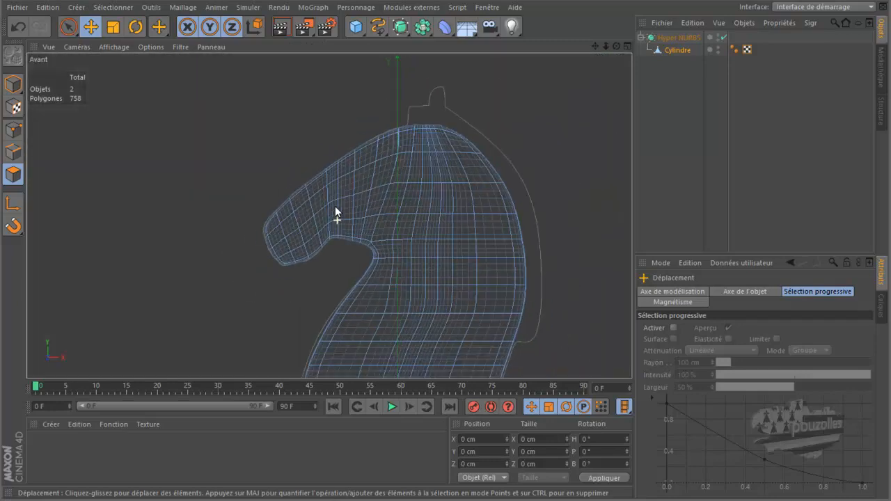
pyautogui.click(408, 125)
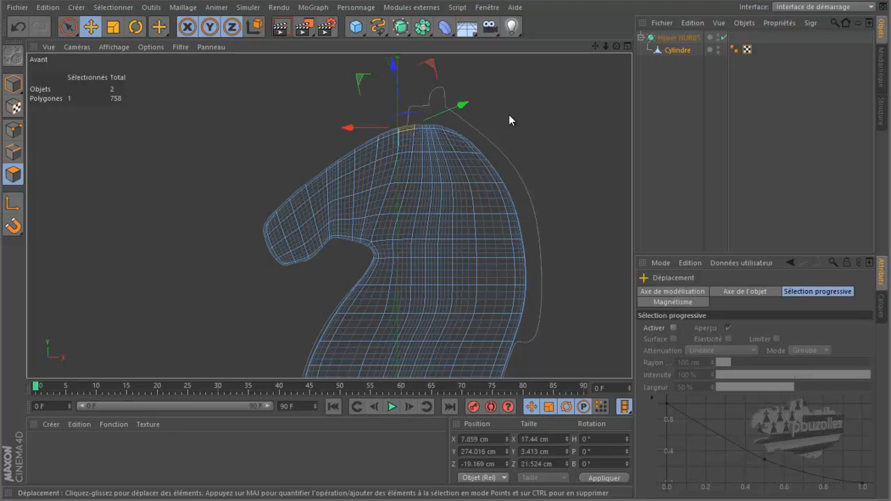
pyautogui.keyDown('shift'); pyautogui.click(506, 338); pyautogui.keyUp('shift')
# - Add the central strip polygons to the selection, from the lower back marker up to near the crown
pyautogui.middleClick(190, 153)
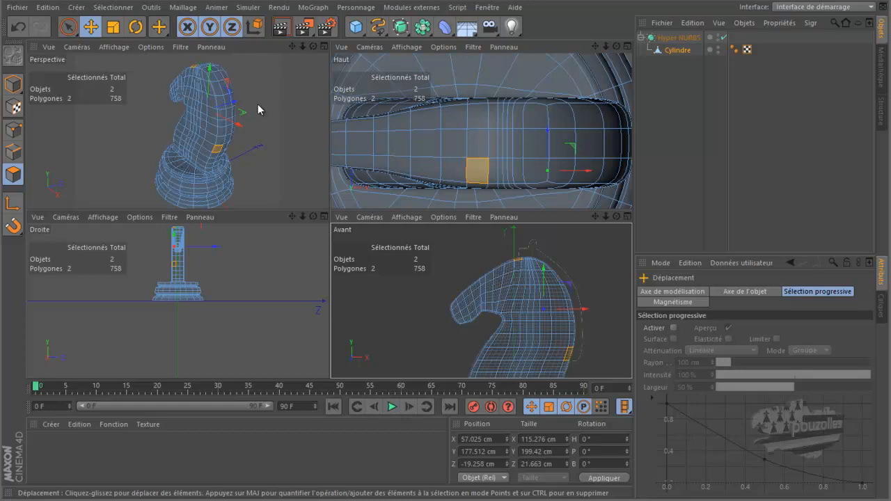
pyautogui.middleClick(246, 149)
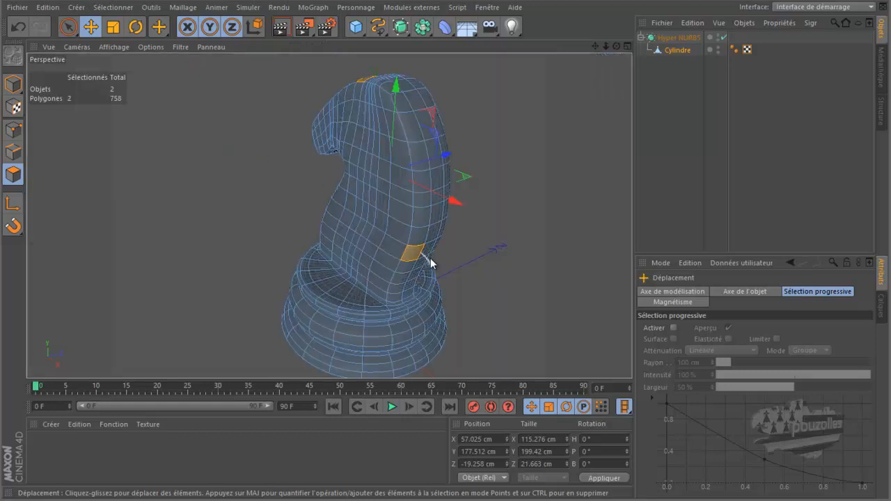
pyautogui.keyDown('shift'); pyautogui.click(429, 250); pyautogui.keyUp('shift')
pyautogui.keyDown('shift'); pyautogui.click(434, 231); pyautogui.keyUp('shift')
pyautogui.keyDown('shift'); pyautogui.click(437, 213); pyautogui.keyUp('shift')
pyautogui.keyDown('shift'); pyautogui.click(437, 197); pyautogui.keyUp('shift')
pyautogui.keyDown('shift'); pyautogui.click(436, 180); pyautogui.keyUp('shift')
pyautogui.keyDown('shift'); pyautogui.click(432, 157); pyautogui.keyUp('shift')
pyautogui.keyDown('shift'); pyautogui.click(418, 122); pyautogui.keyUp('shift')
pyautogui.keyDown('shift'); pyautogui.click(411, 97); pyautogui.keyUp('shift')
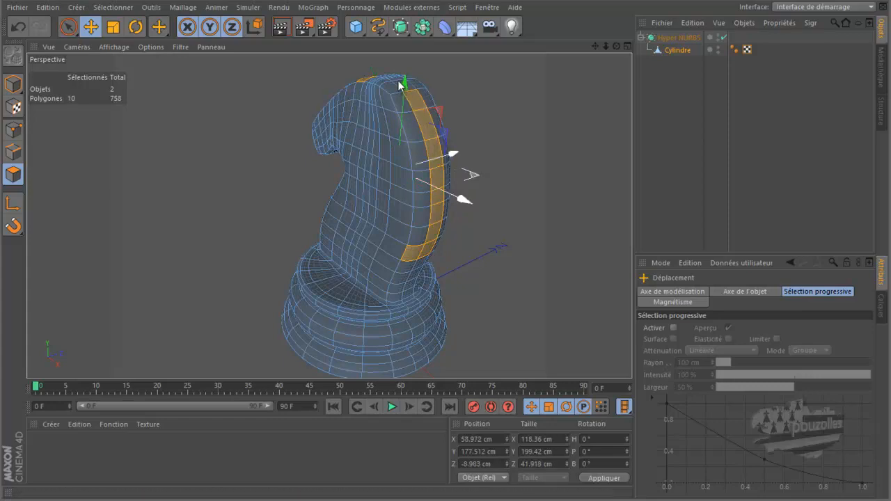
# - Extend the central strip selection over the crown and deselect the two marker polygons, leaving 15 polygons selected
pyautogui.moveTo(616, 47); pyautogui.dragTo(446, 241)
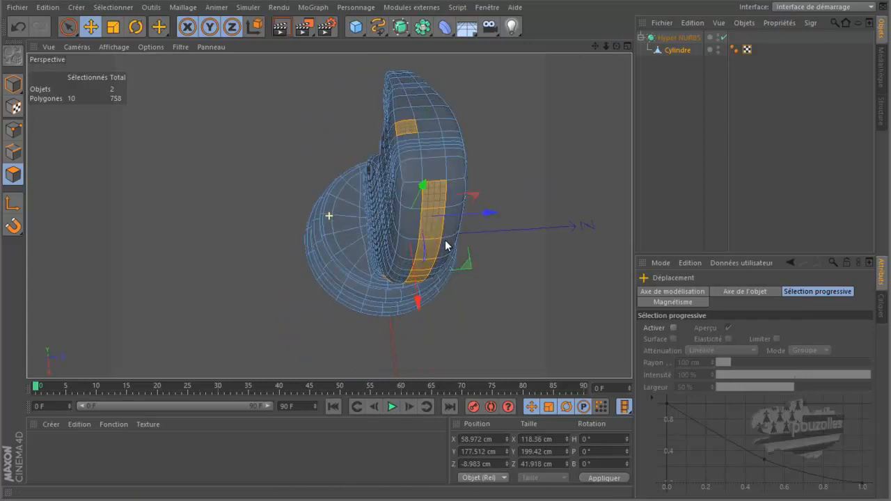
pyautogui.keyDown('shift'); pyautogui.click(432, 145); pyautogui.keyUp('shift')
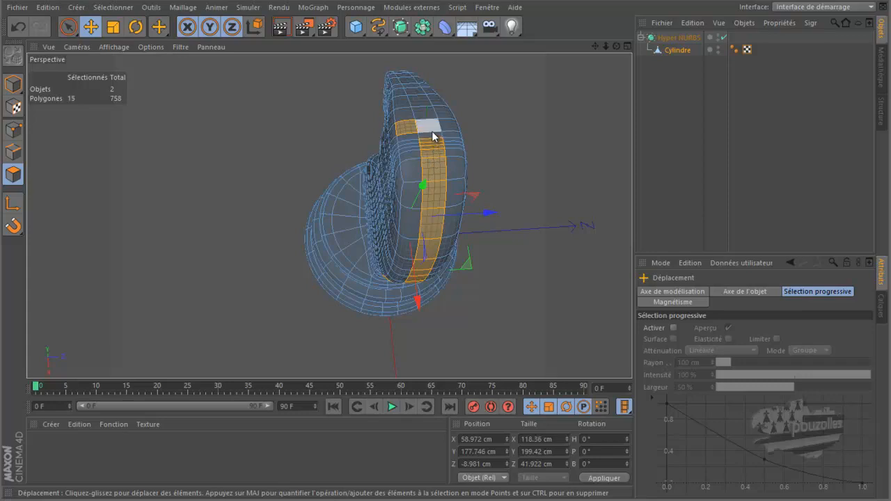
pyautogui.keyDown('ctrl'); pyautogui.click(406, 127); pyautogui.keyUp('ctrl')
pyautogui.moveTo(616, 47); pyautogui.dragTo(435, 238)
pyautogui.keyDown('ctrl'); pyautogui.click(412, 259); pyautogui.keyUp('ctrl')
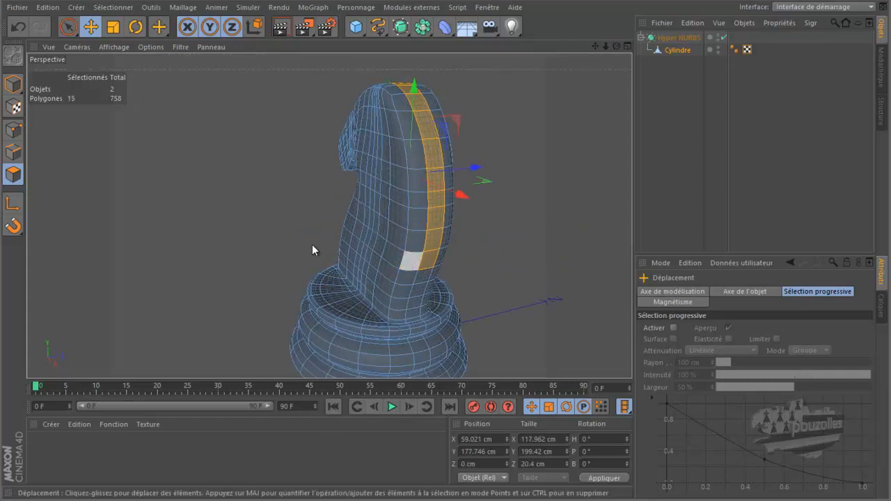
# - Try extruding the selected strip by moving it outward in the front view to match the reference outline of the mane
pyautogui.middleClick(243, 239)
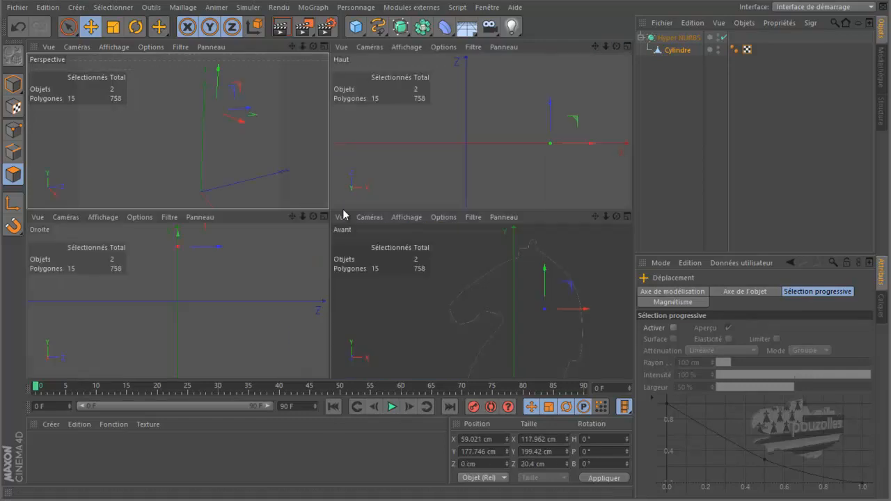
pyautogui.middleClick(430, 274)
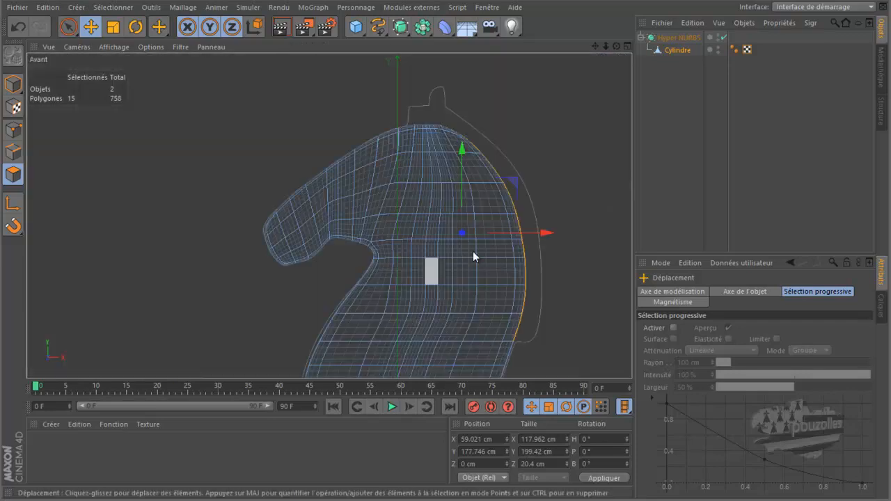
pyautogui.scroll(3, 474, 228)
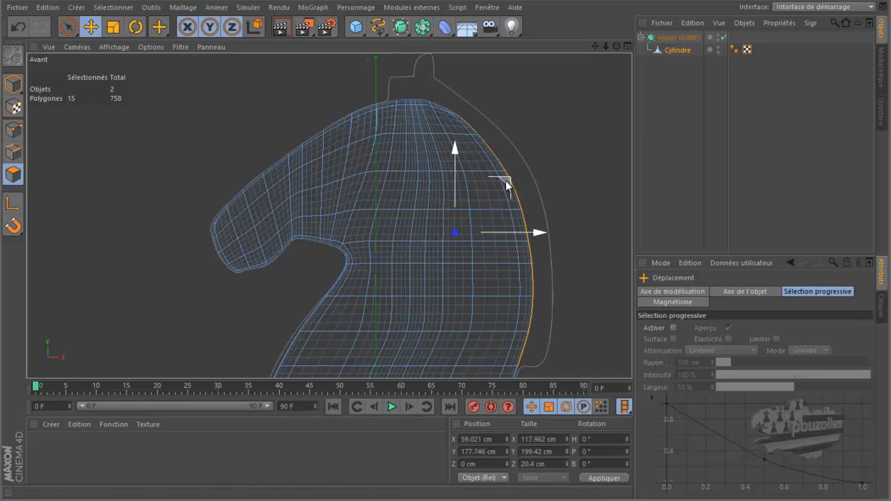
pyautogui.moveTo(507, 181); pyautogui.dragTo(530, 174)
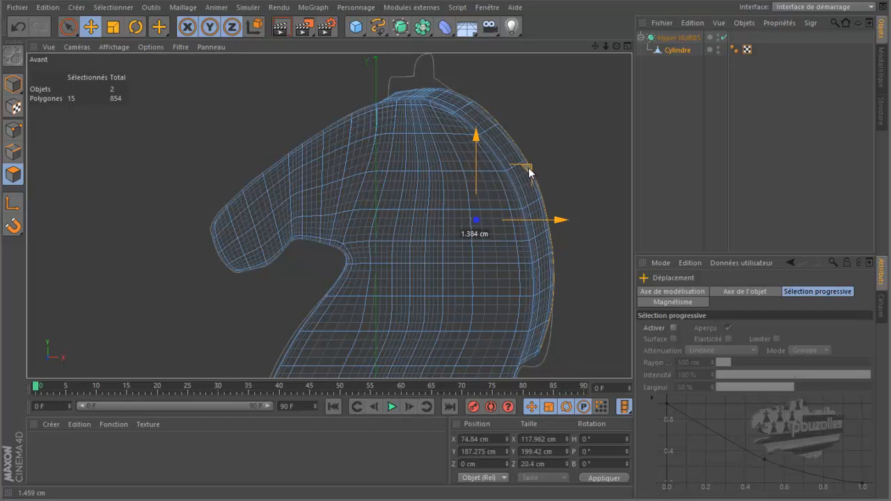
pyautogui.moveTo(530, 173); pyautogui.dragTo(528, 164)
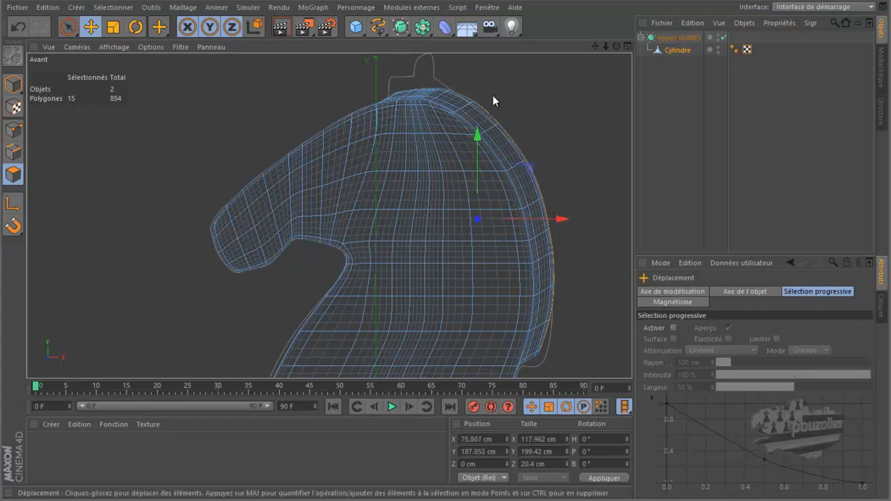
pyautogui.middleClick(182, 114)
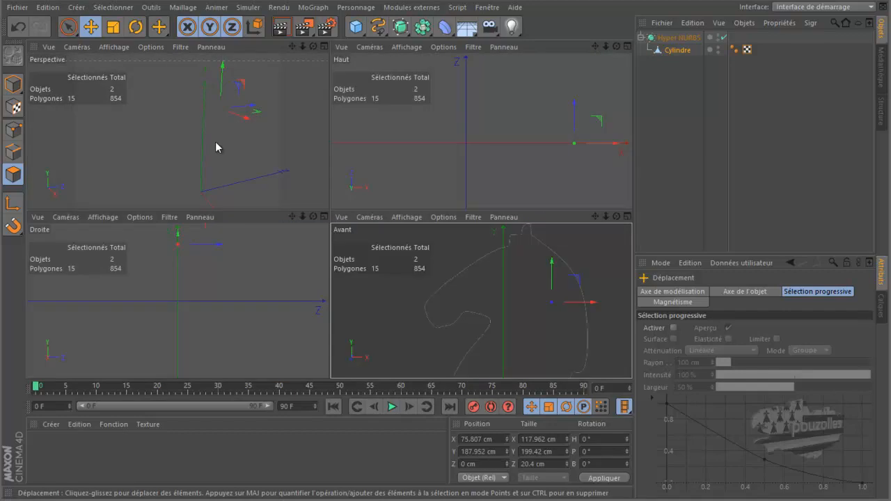
pyautogui.middleClick(215, 146)
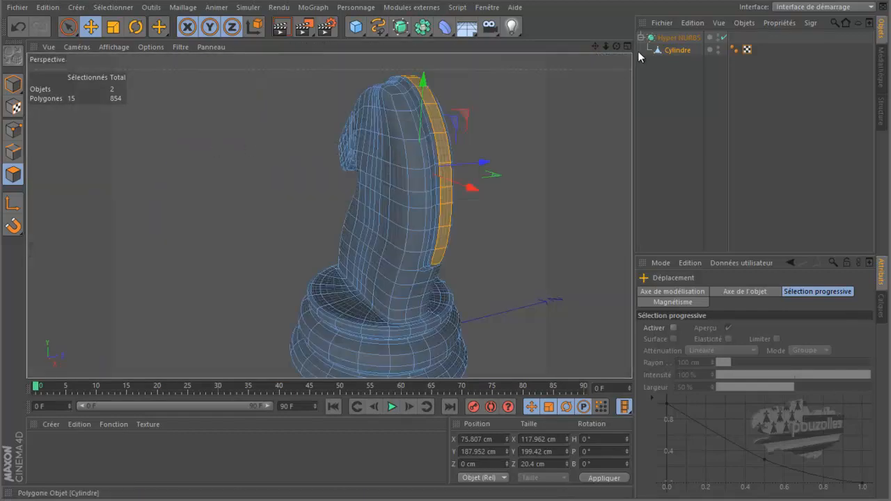
pyautogui.moveTo(453, 257)
pyautogui.keyDown('alt'); pyautogui.mouseDown()
pyautogui.moveTo(454, 222)
pyautogui.moveTo(445, 242)
pyautogui.mouseUp(); pyautogui.keyUp('alt')
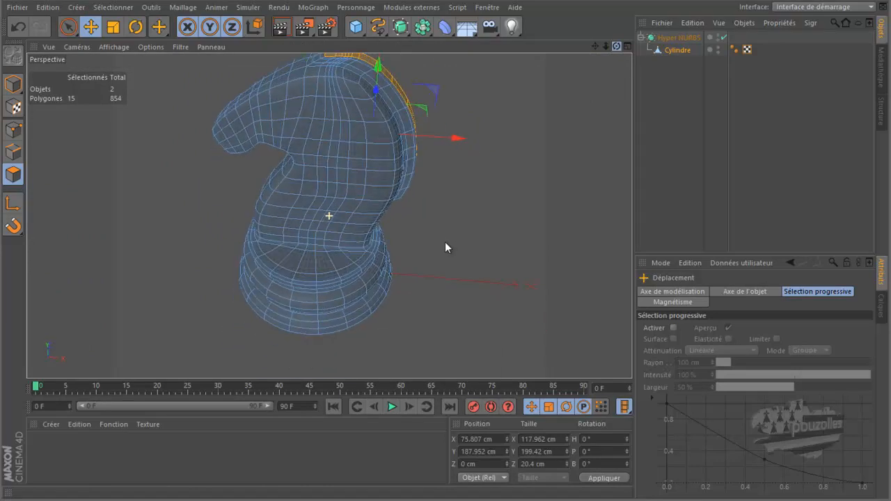
# - Undo the outward move and extrusions of the mane strip
pyautogui.click(18, 27)
pyautogui.click(18, 27)
pyautogui.click(18, 27)
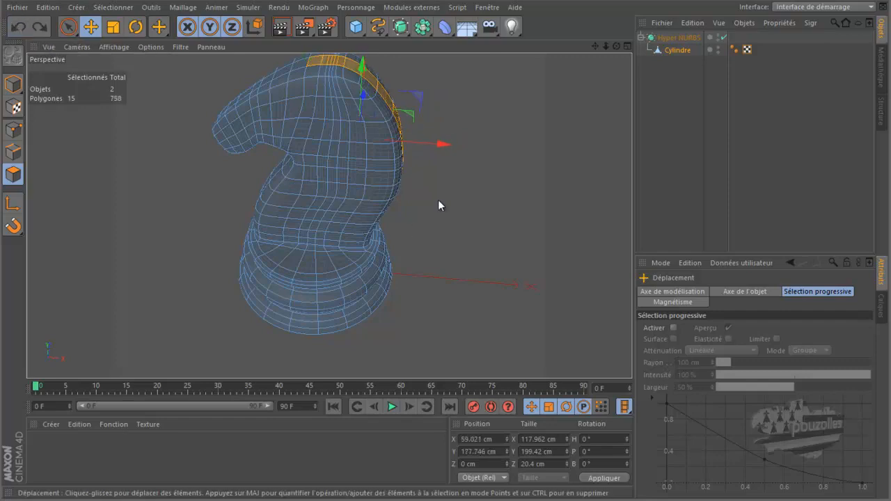
# - Start the Extrude tool on the selected strip and set its maximum angle to 91°
pyautogui.rightClick(500, 104)
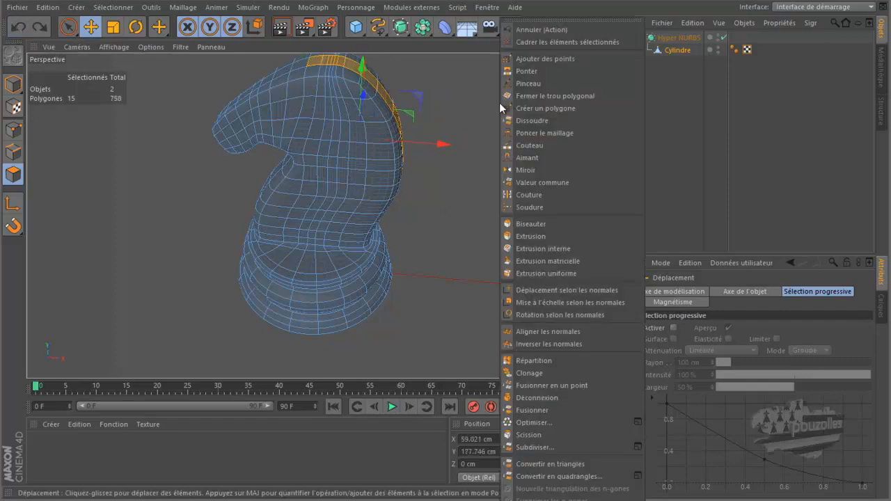
pyautogui.click(522, 232)
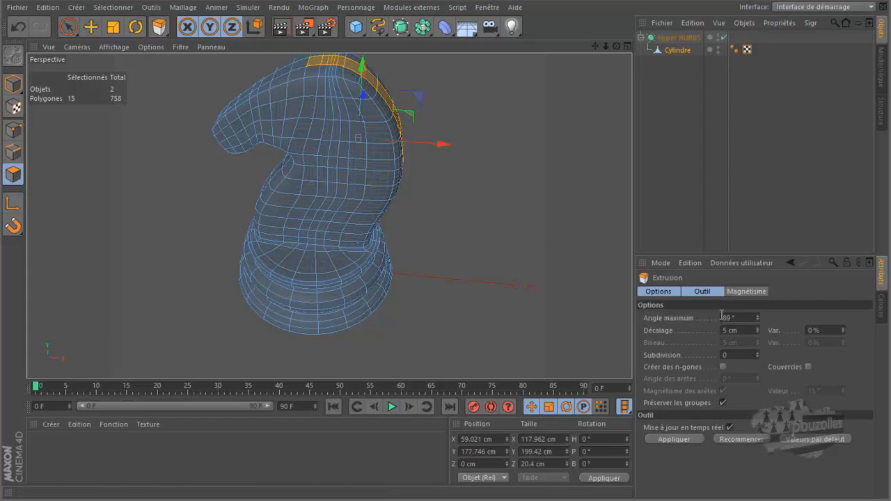
pyautogui.click(757, 316)
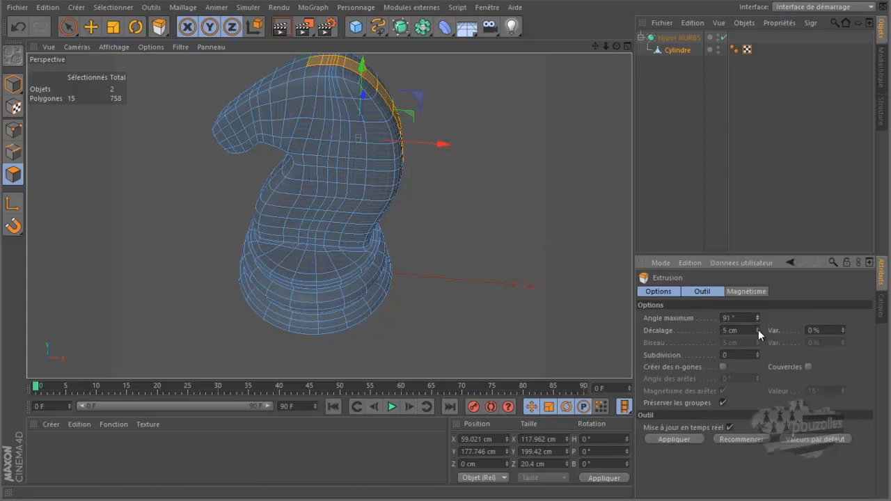
# - Try extruding the strip with an offset of 1 m, then undo the extrusion
pyautogui.doubleClick(730, 331)
pyautogui.write('1m')
pyautogui.click(674, 439)
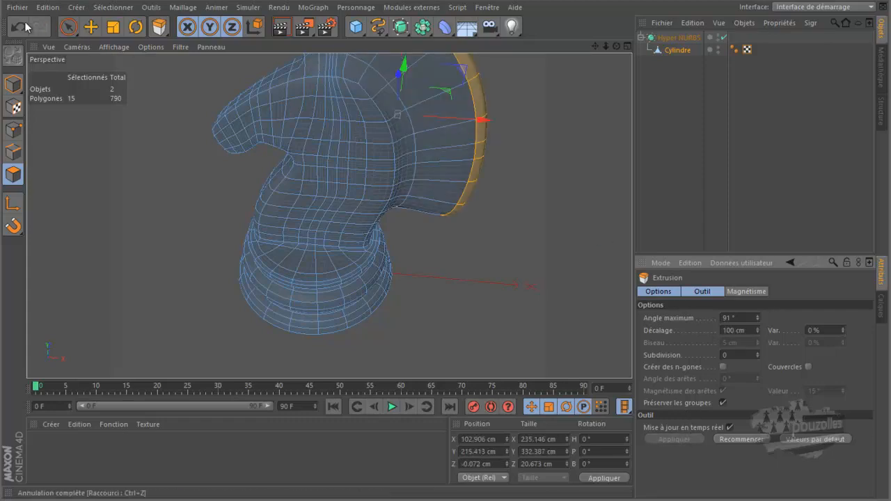
pyautogui.hotkey('ctrl', 'z')
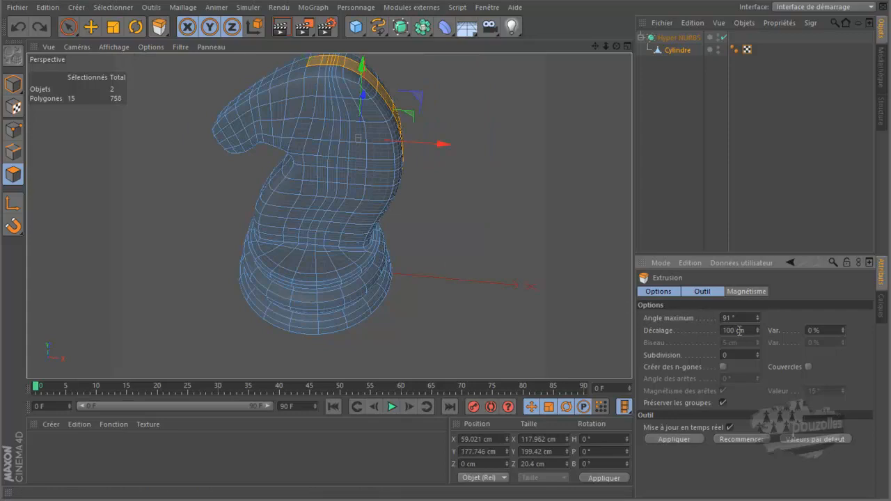
# - Extrude the selected strip with an offset of 1 cm, then repeat the same extrusion once more
pyautogui.moveTo(735, 330); pyautogui.dragTo(717, 333)
pyautogui.click(673, 440)
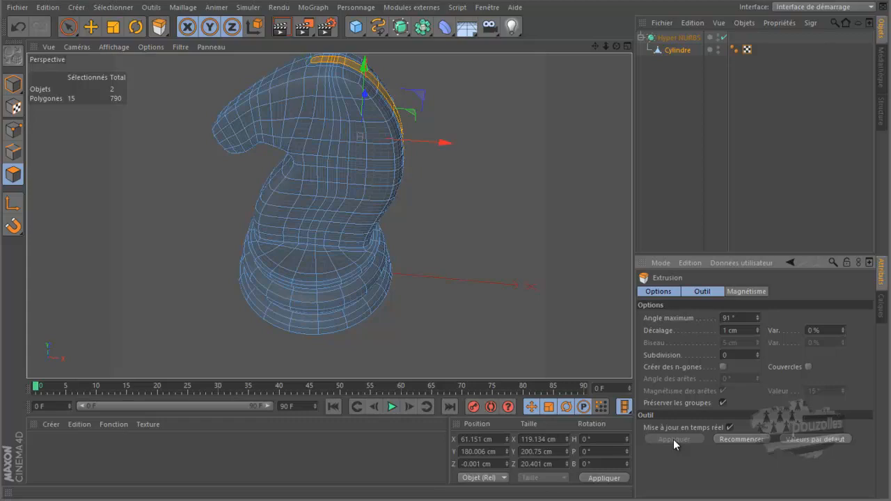
pyautogui.moveTo(617, 46); pyautogui.dragTo(445, 241)
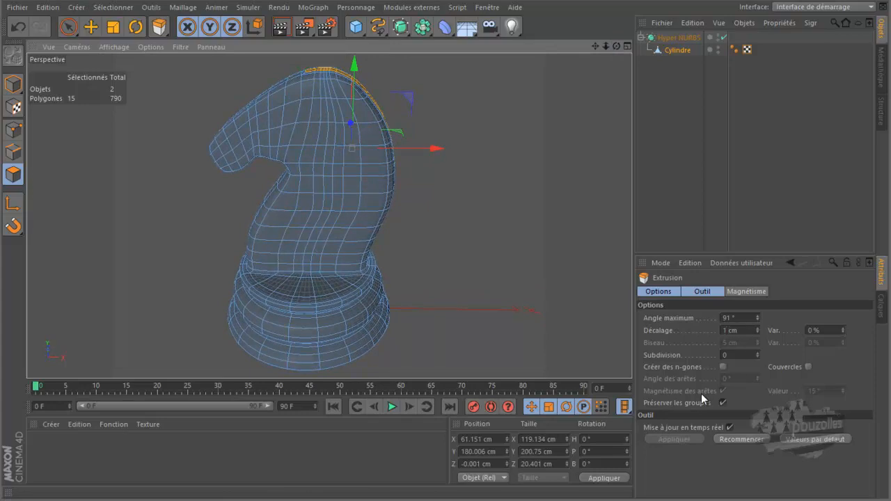
pyautogui.click(739, 438)
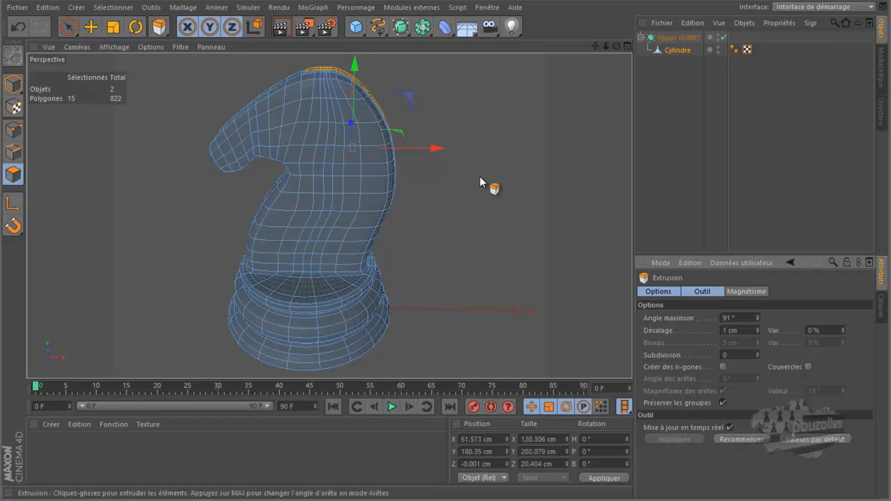
# - Scale the extruded mane strip uniformly outward to about 145 cm in X and 243.5 cm in Y
pyautogui.click(112, 28)
pyautogui.moveTo(152, 189); pyautogui.dragTo(173, 179)
pyautogui.hotkey('ctrl', 'z')
pyautogui.press('x')
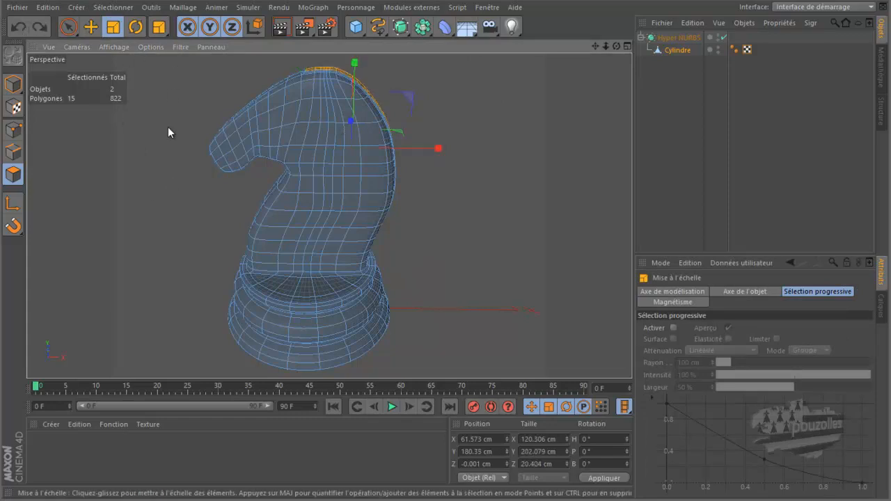
pyautogui.moveTo(180, 239); pyautogui.dragTo(304, 237)
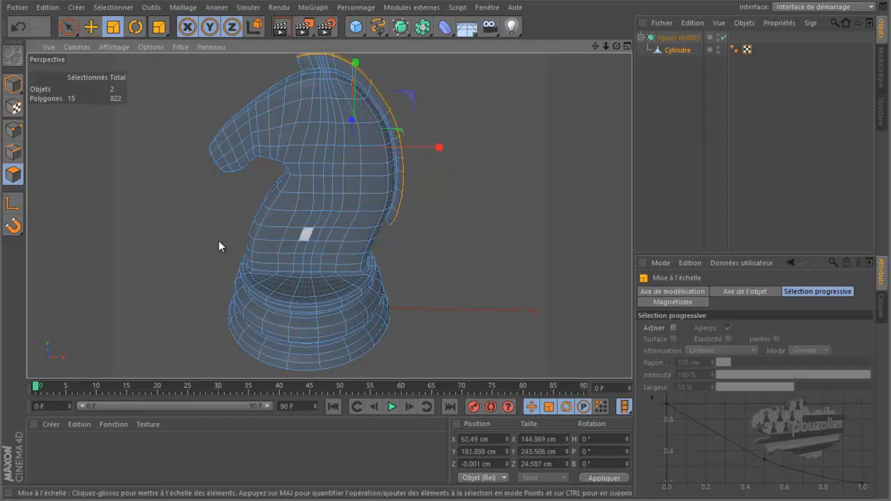
pyautogui.middleClick(218, 241)
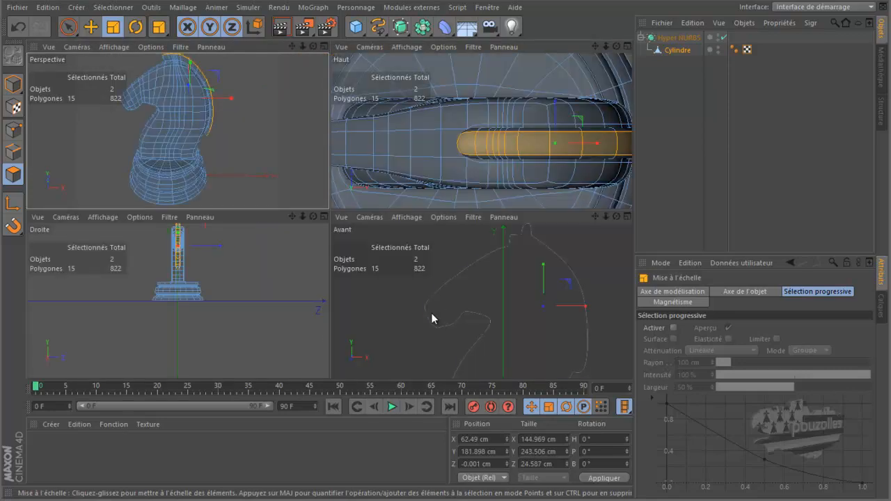
# - Scale the mane strip in the front view to about 234.6 cm in Y and 156.7 cm in X
pyautogui.middleClick(336, 230)
pyautogui.scroll(-2, 331, 213)
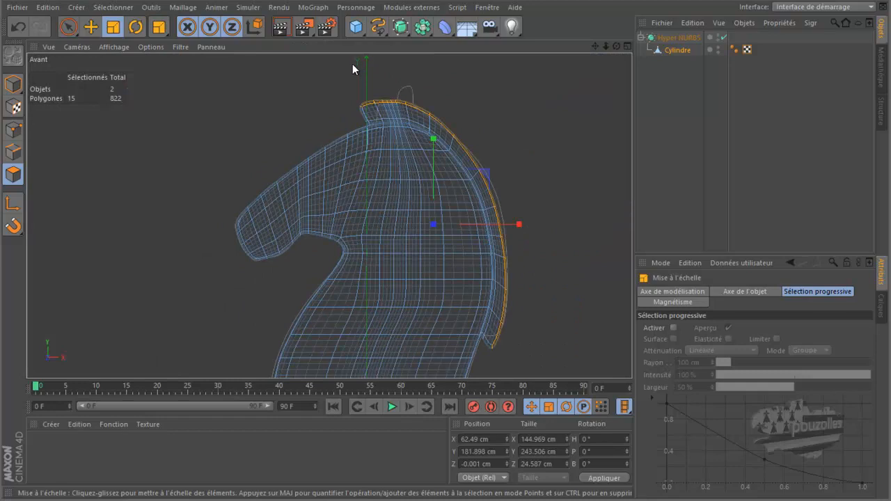
pyautogui.moveTo(434, 140); pyautogui.dragTo(434, 143)
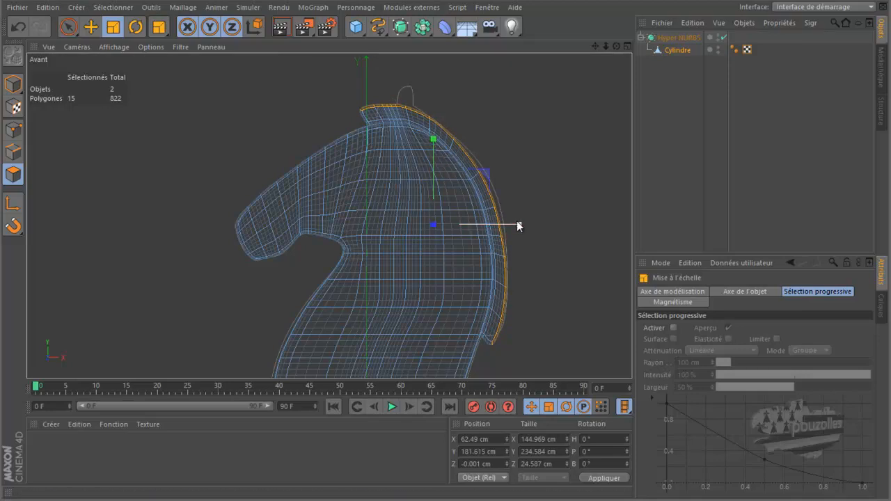
pyautogui.moveTo(518, 225); pyautogui.dragTo(523, 222)
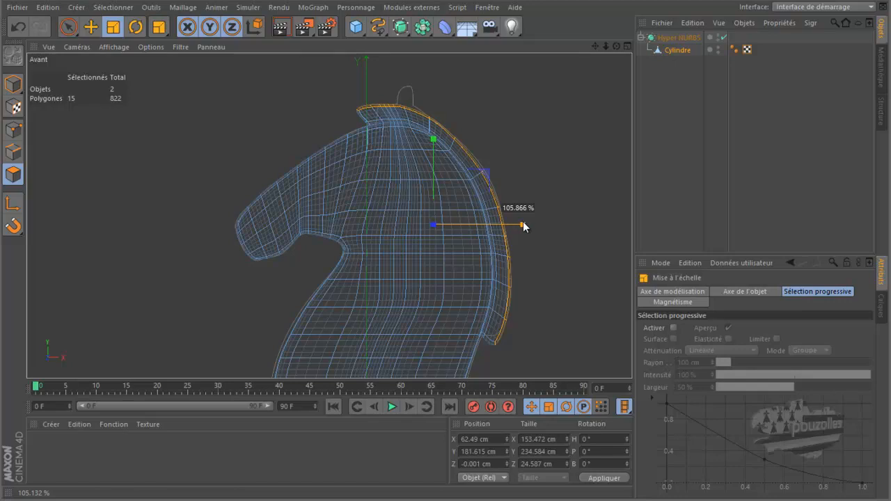
pyautogui.moveTo(523, 221); pyautogui.dragTo(525, 221)
pyautogui.scroll(-2, 415, 181)
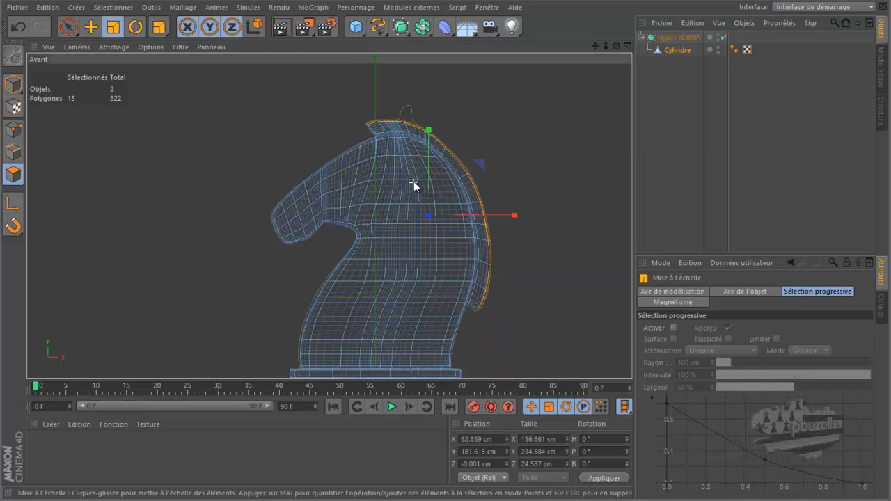
# - Deselect all polygons and render the perspective view to check the mane on the knight's head
pyautogui.middleClick(228, 179)
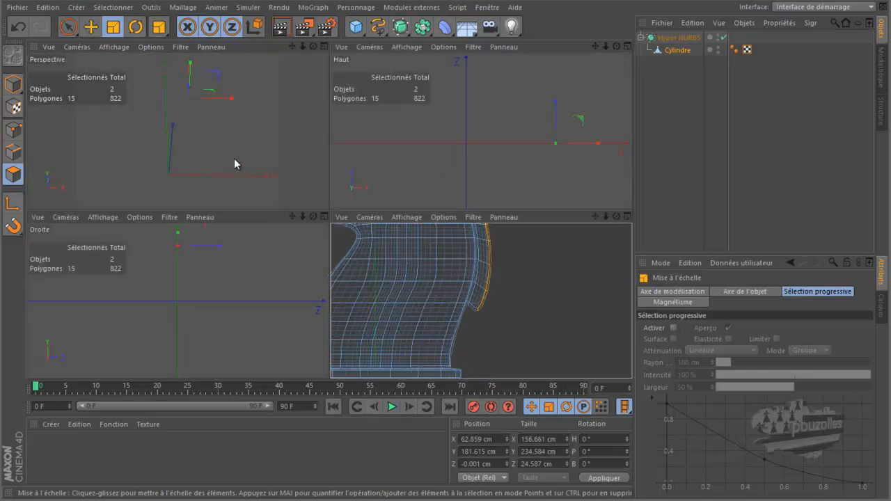
pyautogui.middleClick(249, 152)
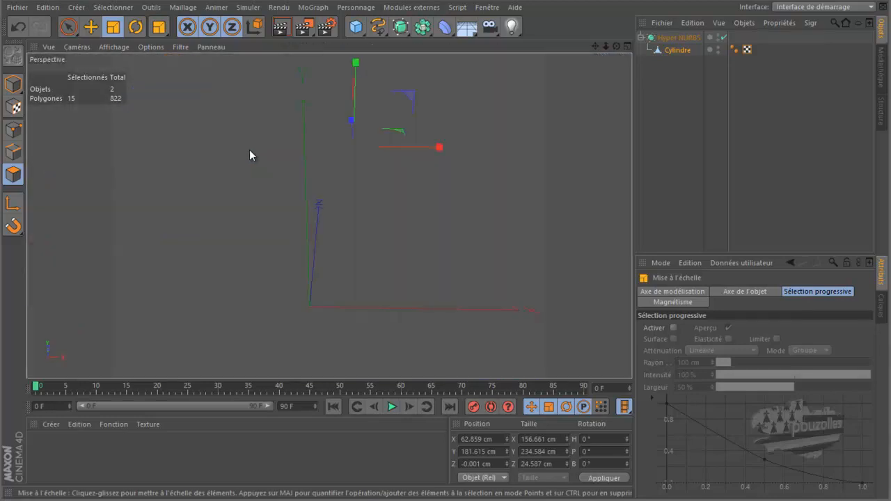
pyautogui.hotkey('ctrl', 'a')
pyautogui.click(180, 214)
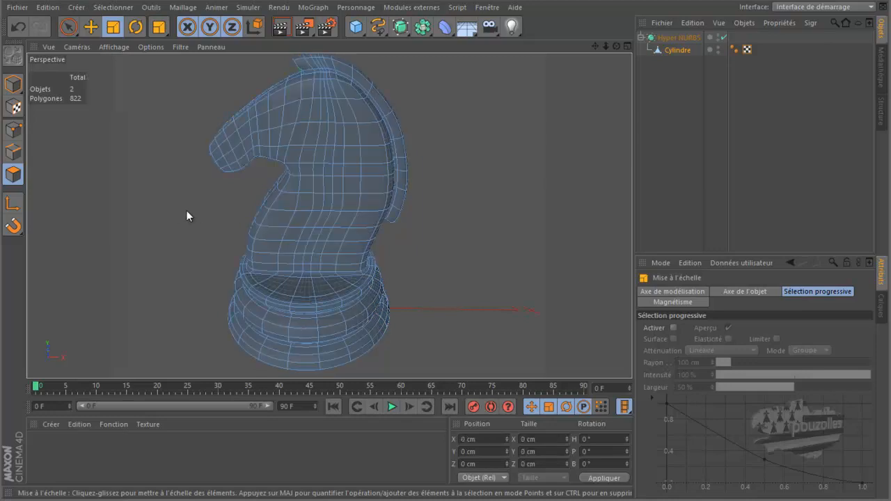
pyautogui.scroll(8, 268, 66)
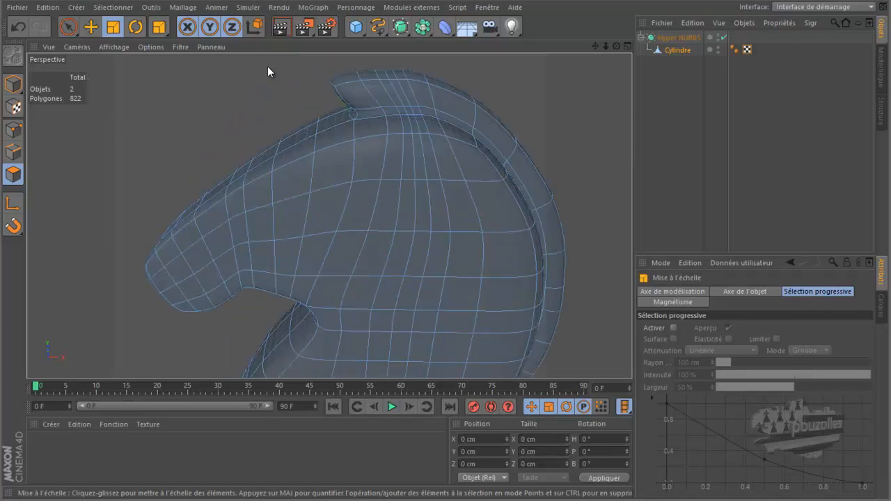
pyautogui.scroll(-4, 268, 66)
pyautogui.click(279, 28)
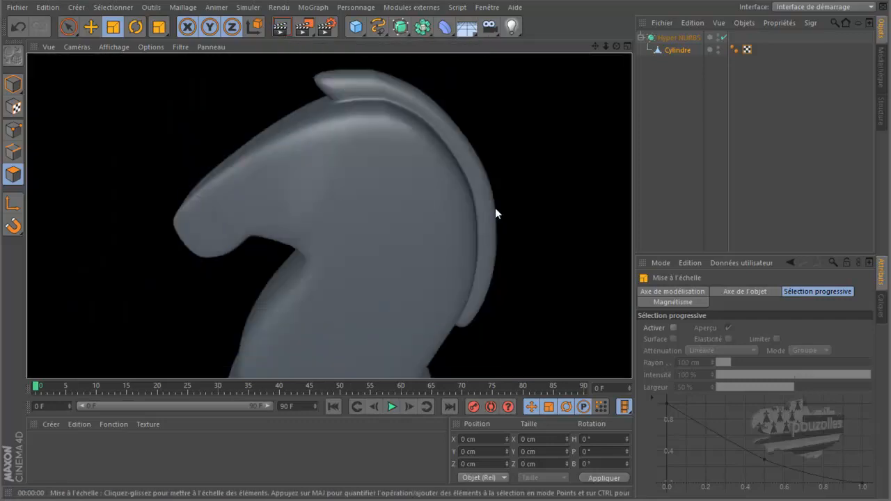
# - Add a Knife loop cut around the sides of the mane, just below its outer edge
pyautogui.moveTo(616, 44); pyautogui.dragTo(448, 239)
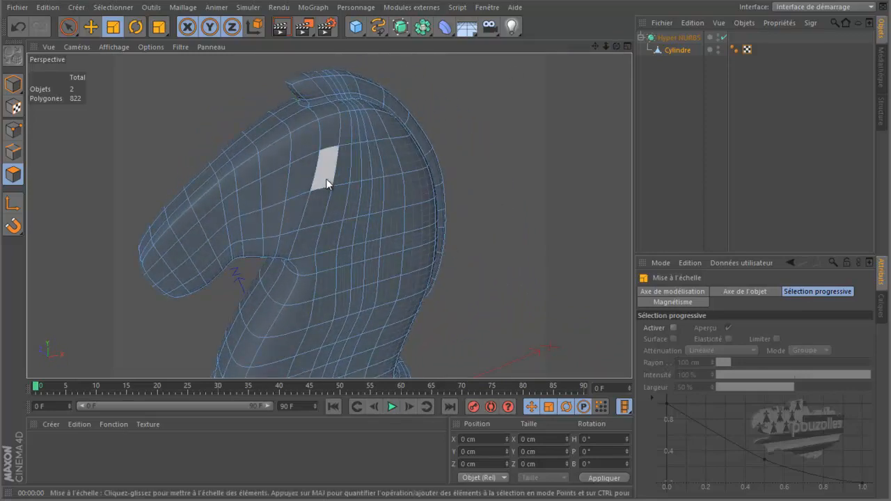
pyautogui.press('k')
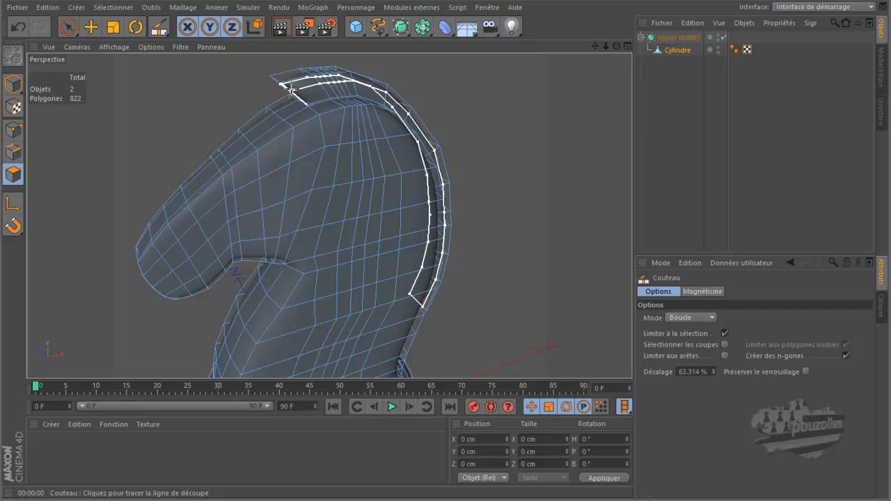
pyautogui.scroll(5, 291, 89)
pyautogui.moveTo(616, 46); pyautogui.dragTo(623, 43)
pyautogui.moveTo(451, 239); pyautogui.dragTo(446, 239)
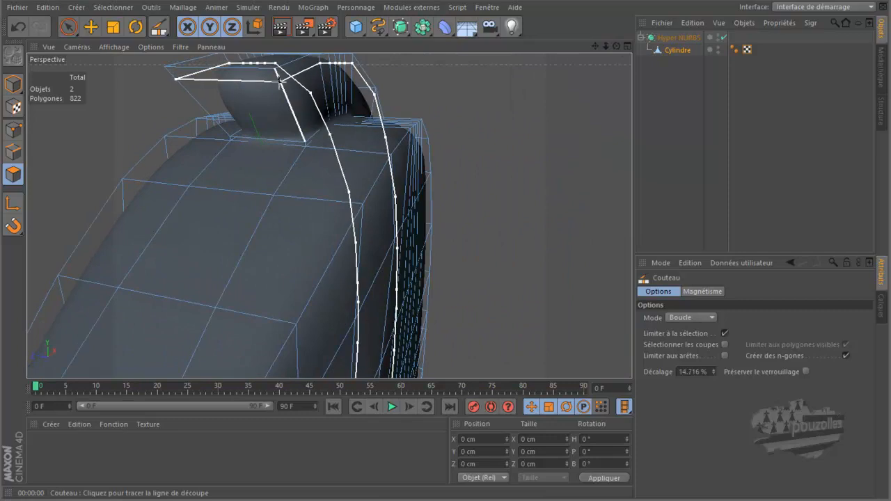
pyautogui.click(281, 83)
# - Select the polygons on the mane's outer surface from its front tip across the crown
pyautogui.moveTo(617, 46); pyautogui.dragTo(435, 216)
pyautogui.scroll(-5, 436, 216)
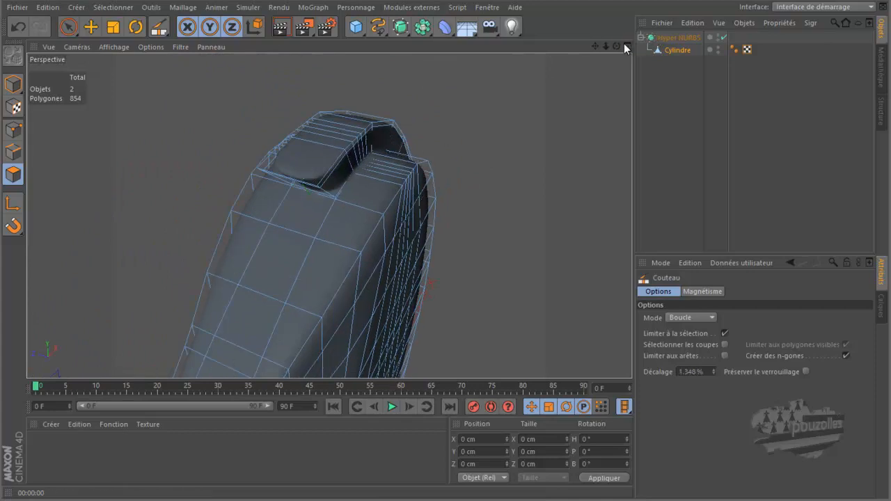
pyautogui.moveTo(441, 241)
pyautogui.keyDown('alt'); pyautogui.mouseDown()
pyautogui.moveTo(440, 231)
pyautogui.moveTo(445, 240)
pyautogui.mouseUp(); pyautogui.keyUp('alt')
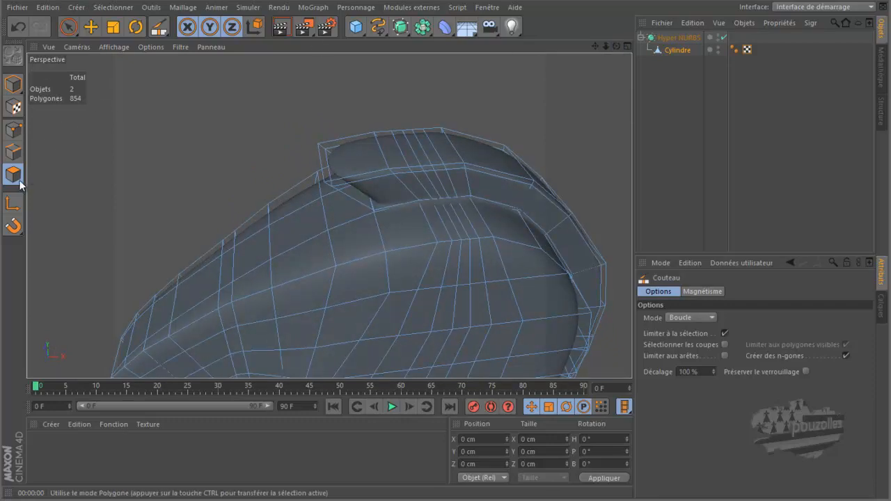
pyautogui.click(92, 26)
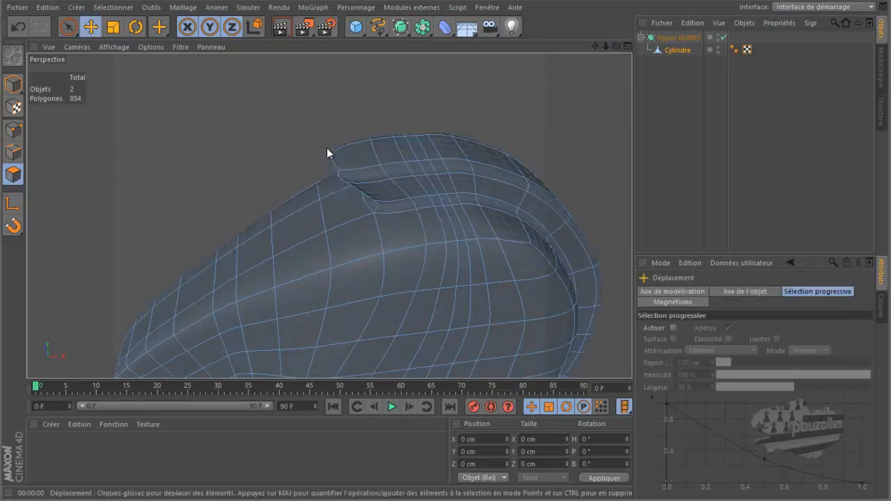
pyautogui.click(356, 161)
pyautogui.keyDown('shift'); pyautogui.click(394, 156); pyautogui.keyUp('shift')
pyautogui.keyDown('shift'); pyautogui.click(409, 150); pyautogui.keyUp('shift')
pyautogui.keyDown('shift'); pyautogui.click(416, 143); pyautogui.keyUp('shift')
pyautogui.keyDown('shift'); pyautogui.click(436, 144); pyautogui.keyUp('shift')
pyautogui.keyDown('shift'); pyautogui.click(442, 143); pyautogui.keyUp('shift')
pyautogui.keyDown('shift'); pyautogui.click(493, 160); pyautogui.keyUp('shift')
pyautogui.keyDown('shift'); pyautogui.click(521, 171); pyautogui.keyUp('shift')
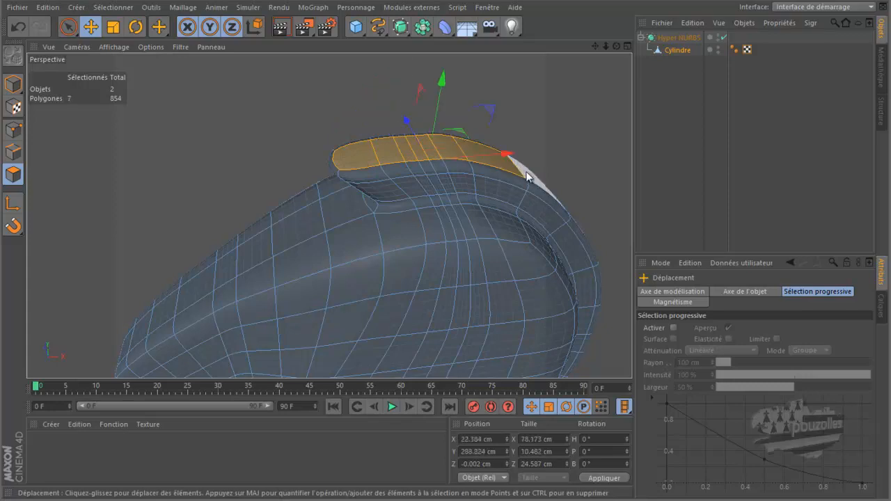
# - Extend the polygon selection along the mane's outer surface down the back of the neck to its lower end
pyautogui.keyDown('alt'); pyautogui.moveTo(534, 92); pyautogui.dragTo(613, 48); pyautogui.keyUp('alt')
pyautogui.keyDown('alt'); pyautogui.moveTo(489, 87); pyautogui.dragTo(379, 70); pyautogui.keyUp('alt')
pyautogui.keyDown('shift'); pyautogui.click(447, 162); pyautogui.keyUp('shift')
pyautogui.keyDown('shift'); pyautogui.click(459, 206); pyautogui.keyUp('shift')
pyautogui.keyDown('shift'); pyautogui.click(467, 243); pyautogui.keyUp('shift')
pyautogui.keyDown('shift'); pyautogui.click(465, 257); pyautogui.keyUp('shift')
pyautogui.keyDown('shift'); pyautogui.click(461, 278); pyautogui.keyUp('shift')
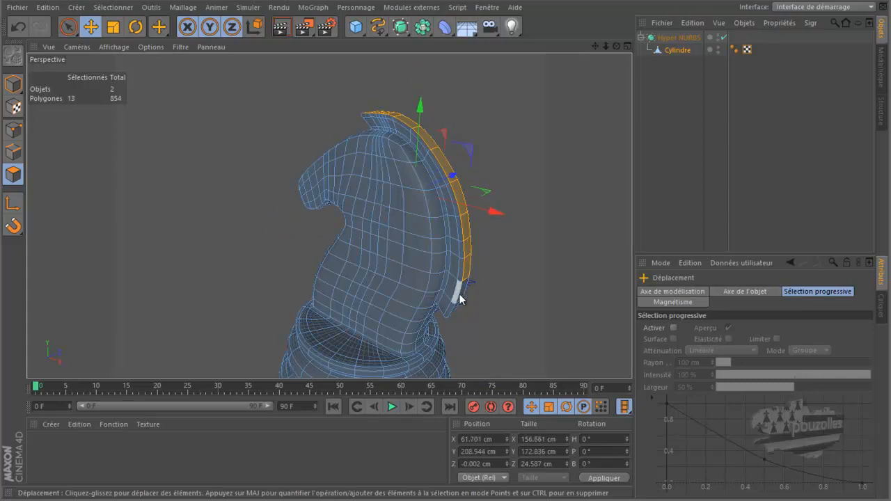
pyautogui.keyDown('shift'); pyautogui.click(460, 292); pyautogui.keyUp('shift')
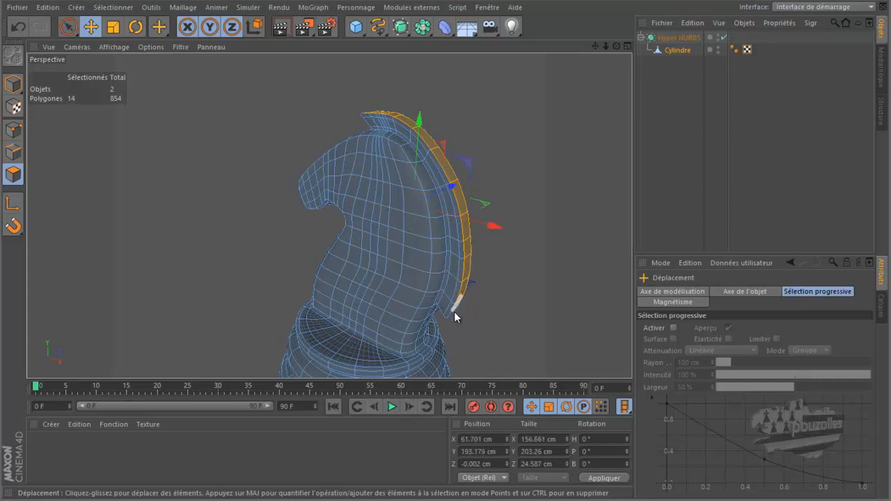
pyautogui.keyDown('shift'); pyautogui.click(454, 312); pyautogui.keyUp('shift')
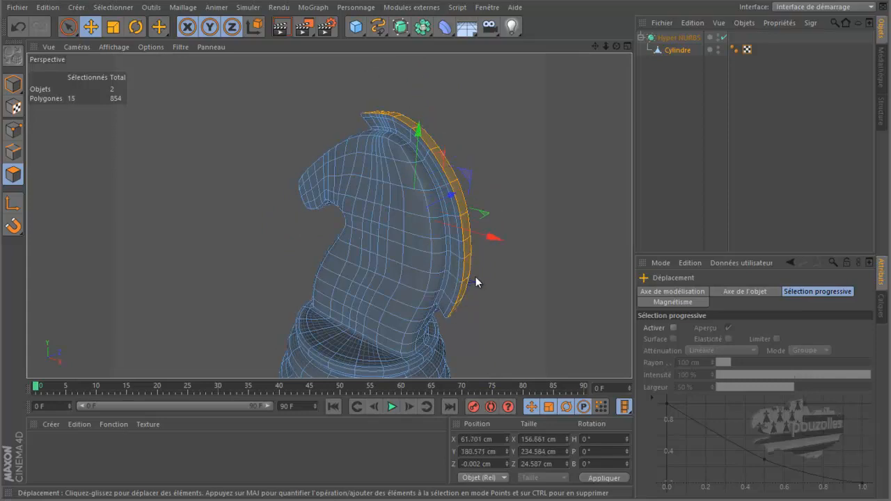
# - Apply an inner extrusion with a 7.3 cm offset to the selected strip on the mane's outer surface
pyautogui.scroll(1, 529, 188)
pyautogui.keyDown('alt'); pyautogui.moveTo(417, 219); pyautogui.dragTo(435, 239); pyautogui.keyUp('alt')
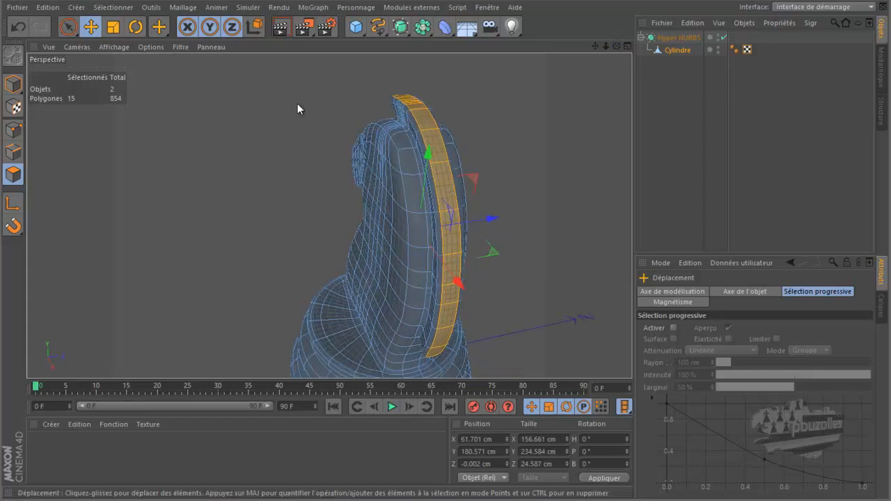
pyautogui.rightClick(296, 105)
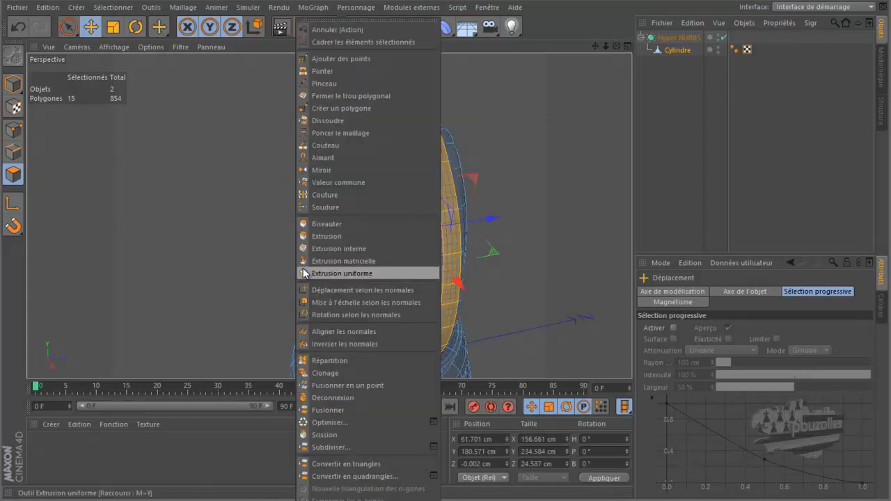
pyautogui.click(338, 249)
pyautogui.moveTo(454, 248); pyautogui.dragTo(445, 243)
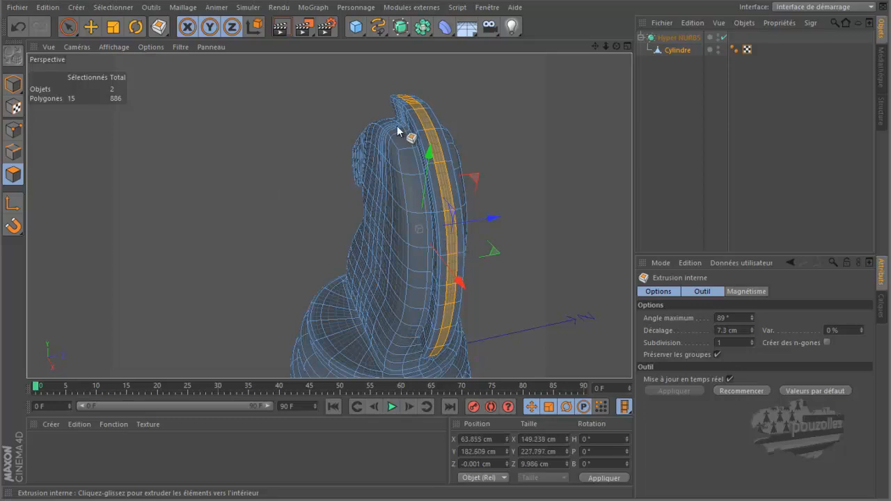
# - Render the perspective view to check the mane's sharpened outer edge
pyautogui.moveTo(617, 46); pyautogui.dragTo(446, 240)
pyautogui.click(282, 27)
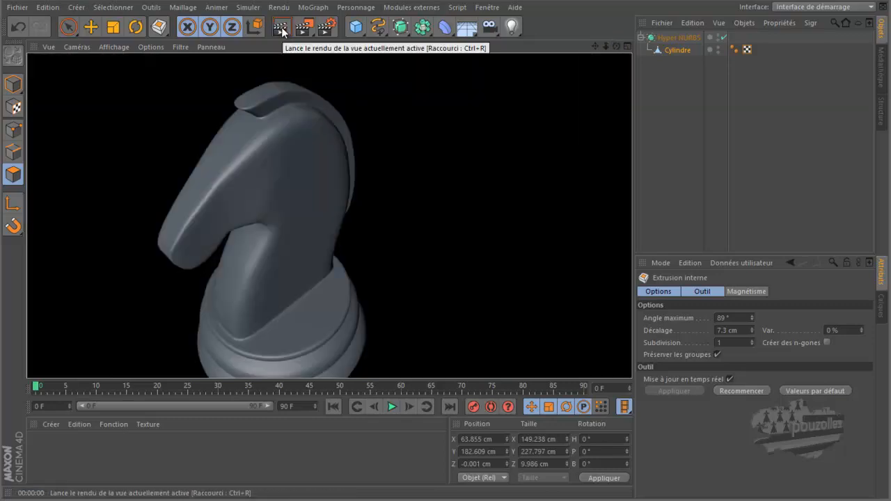
pyautogui.click(292, 134)
pyautogui.keyDown('alt'); pyautogui.moveTo(445, 266); pyautogui.dragTo(447, 241); pyautogui.keyUp('alt')
pyautogui.scroll(3, 314, 95)
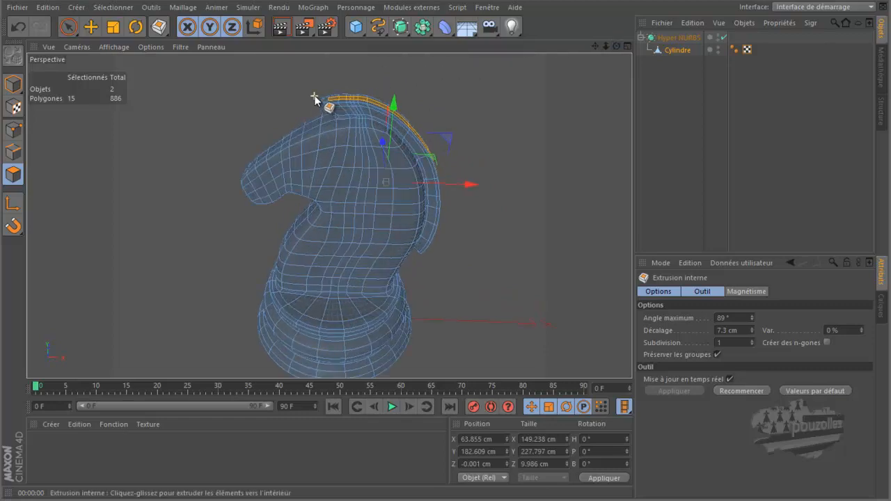
pyautogui.press('k')
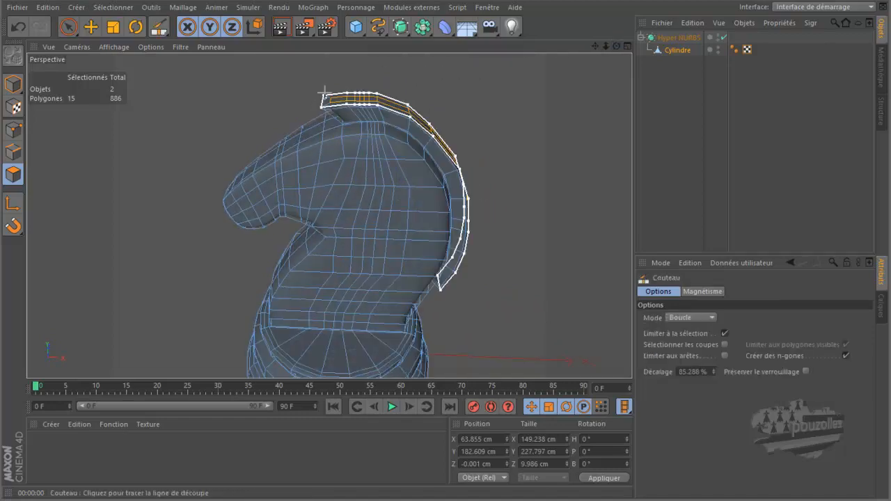
pyautogui.scroll(5, 329, 99)
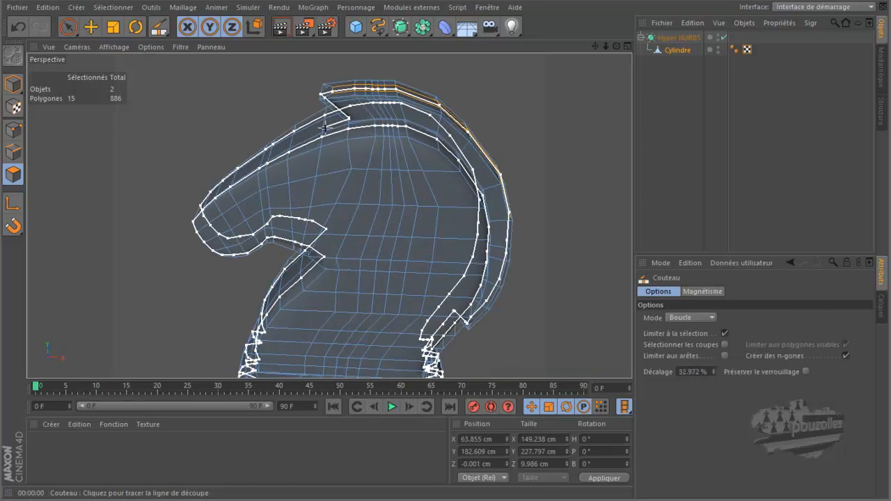
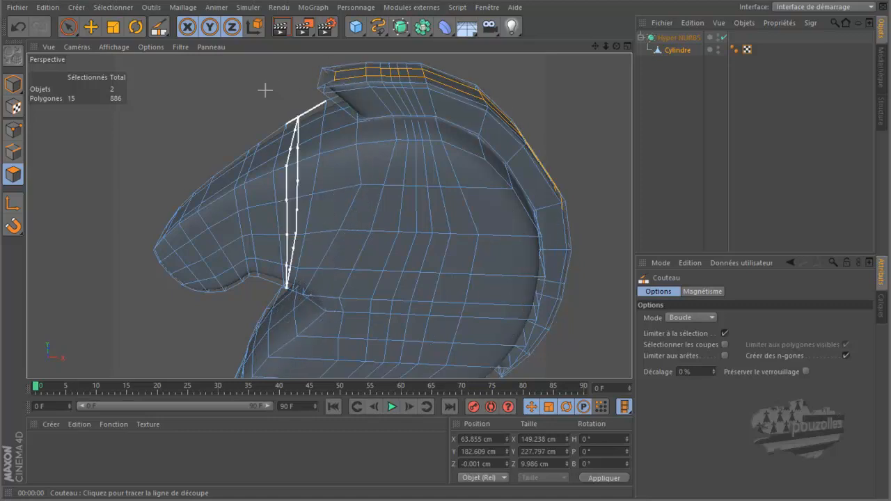
pyautogui.moveTo(617, 44); pyautogui.dragTo(445, 240)
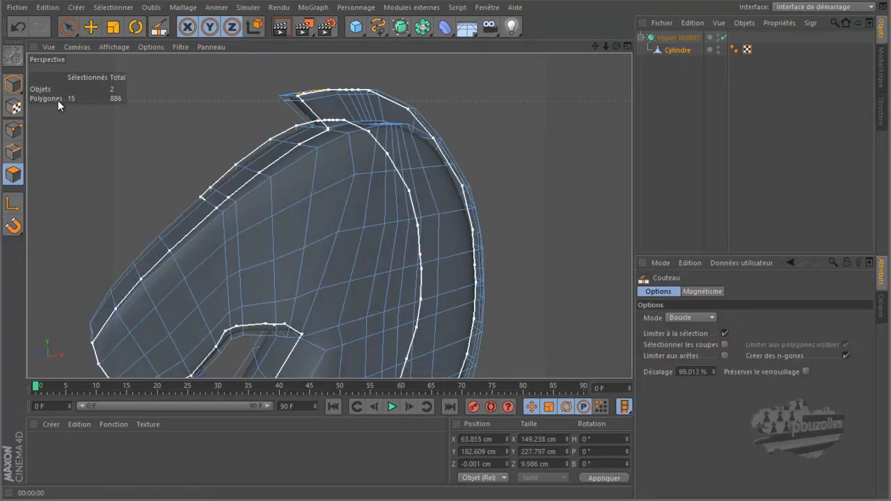
# - Paint-select the mane's outer band of polygons on both sides in the front view, with the limit to visible elements turned off
pyautogui.click(68, 28)
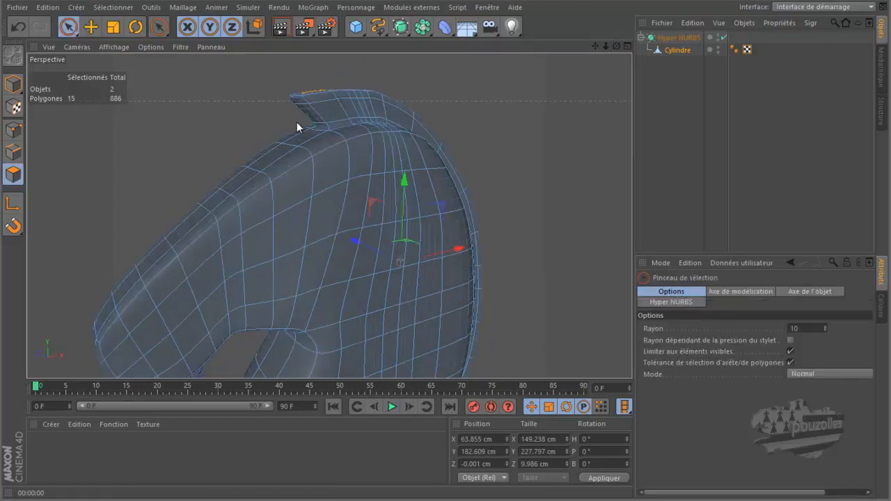
pyautogui.click(789, 351)
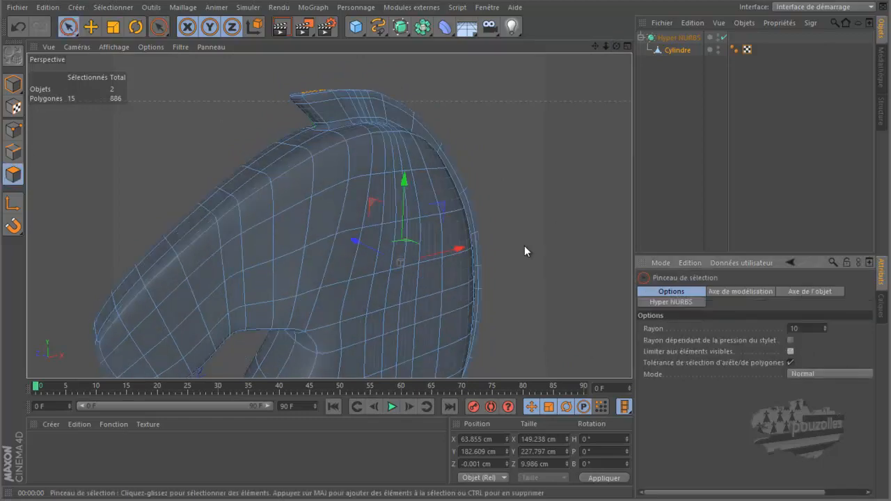
pyautogui.middleClick(524, 246)
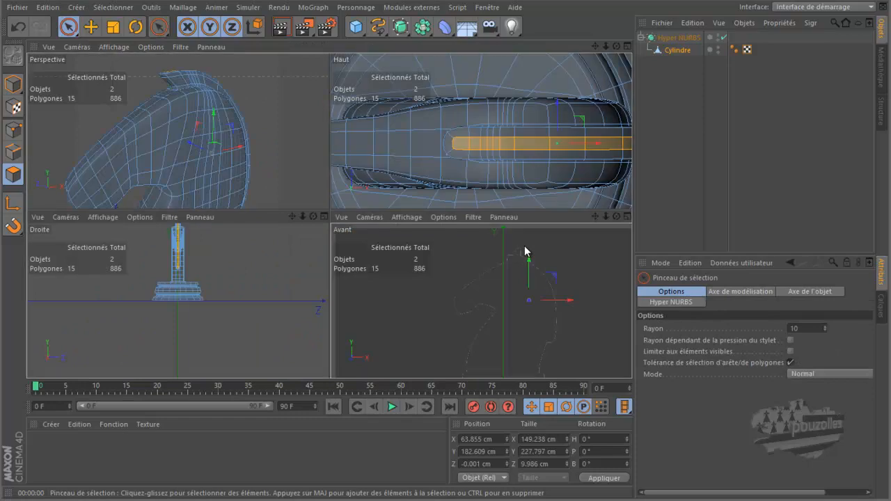
pyautogui.middleClick(524, 246)
pyautogui.scroll(4, 466, 137)
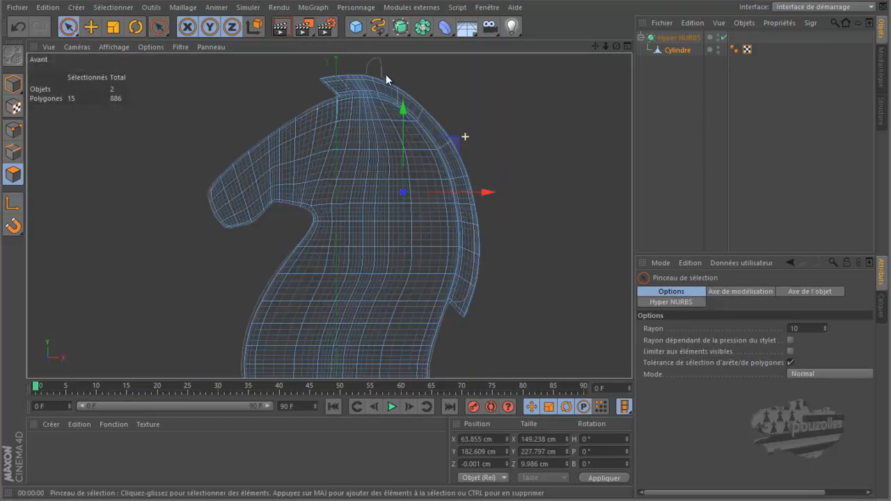
pyautogui.click(292, 74)
pyautogui.moveTo(306, 76); pyautogui.dragTo(351, 75)
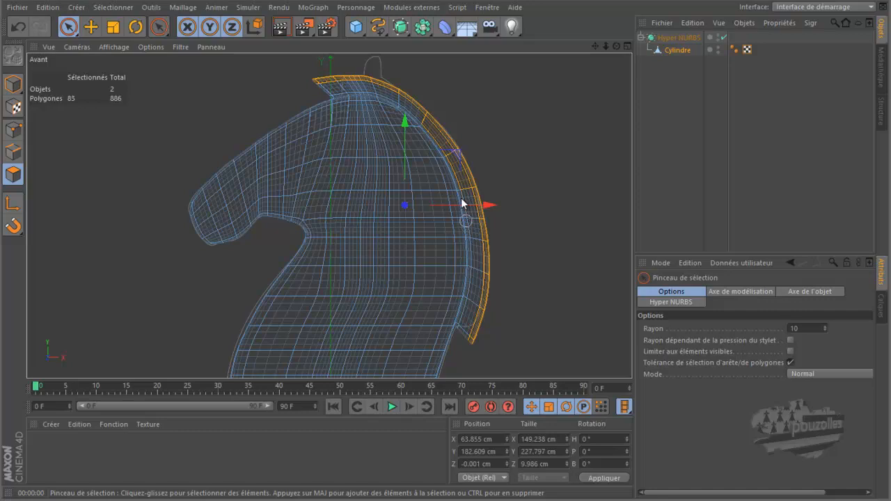
pyautogui.middleClick(141, 84)
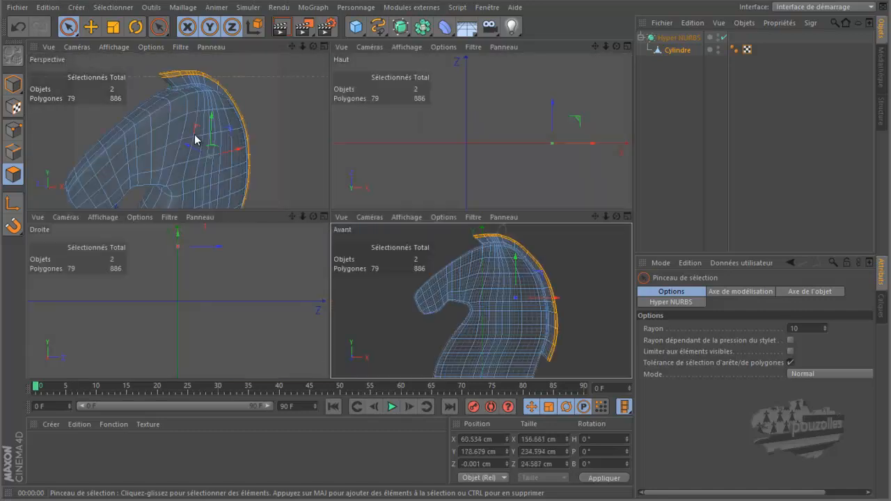
pyautogui.middleClick(213, 130)
pyautogui.keyDown('alt'); pyautogui.moveTo(446, 240); pyautogui.dragTo(443, 239); pyautogui.keyUp('alt')
pyautogui.keyDown('alt'); pyautogui.moveTo(433, 243); pyautogui.dragTo(445, 240); pyautogui.keyUp('alt')
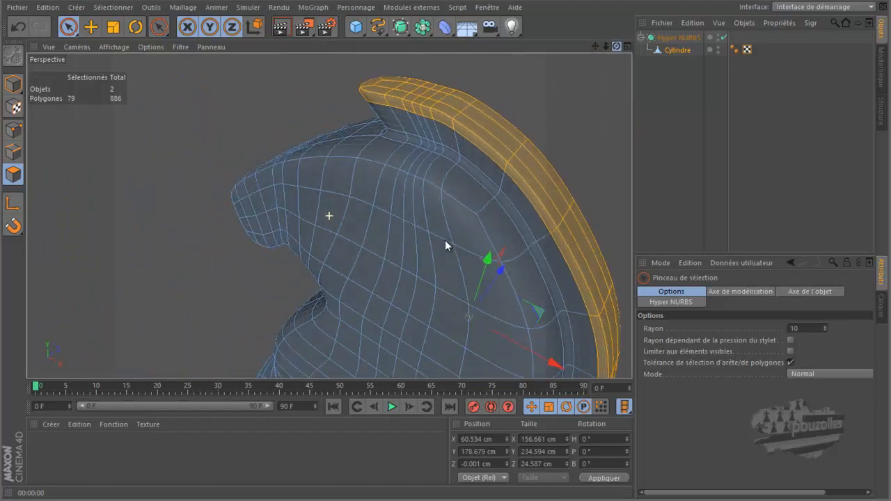
# - Scale the mane's selected outer band thinner along the Z axis in two passes and clear the polygon selection
pyautogui.click(115, 28)
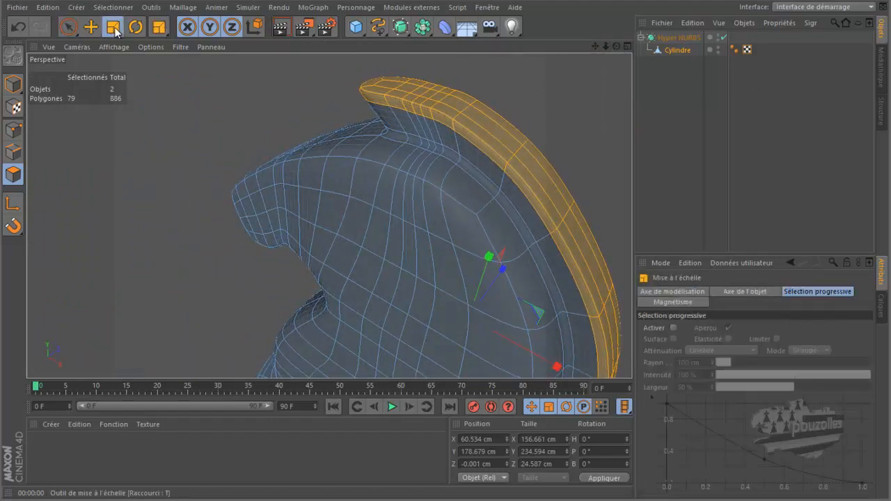
pyautogui.moveTo(502, 268); pyautogui.dragTo(483, 295)
pyautogui.moveTo(617, 46); pyautogui.dragTo(443, 249)
pyautogui.moveTo(471, 127)
pyautogui.keyDown('alt'); pyautogui.mouseDown()
pyautogui.moveTo(469, 118)
pyautogui.moveTo(488, 122)
pyautogui.mouseUp(); pyautogui.keyUp('alt')
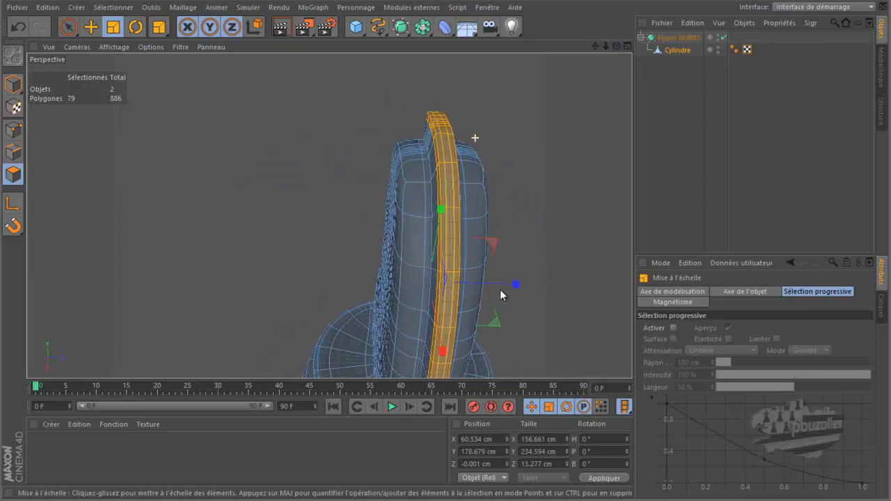
pyautogui.moveTo(515, 286); pyautogui.dragTo(488, 294)
pyautogui.keyDown('alt'); pyautogui.moveTo(512, 258); pyautogui.dragTo(617, 46); pyautogui.keyUp('alt')
pyautogui.keyDown('alt'); pyautogui.moveTo(484, 236); pyautogui.dragTo(516, 225); pyautogui.keyUp('alt')
pyautogui.click(479, 275)
# - Render the perspective view to check the thinned mane and examine the top of the head up close
pyautogui.moveTo(616, 47); pyautogui.dragTo(445, 241)
pyautogui.click(278, 26)
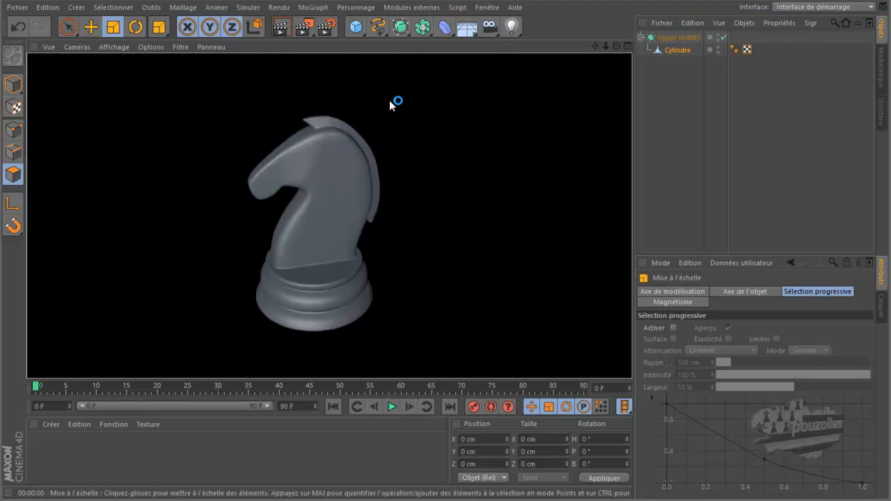
pyautogui.scroll(5, 340, 127)
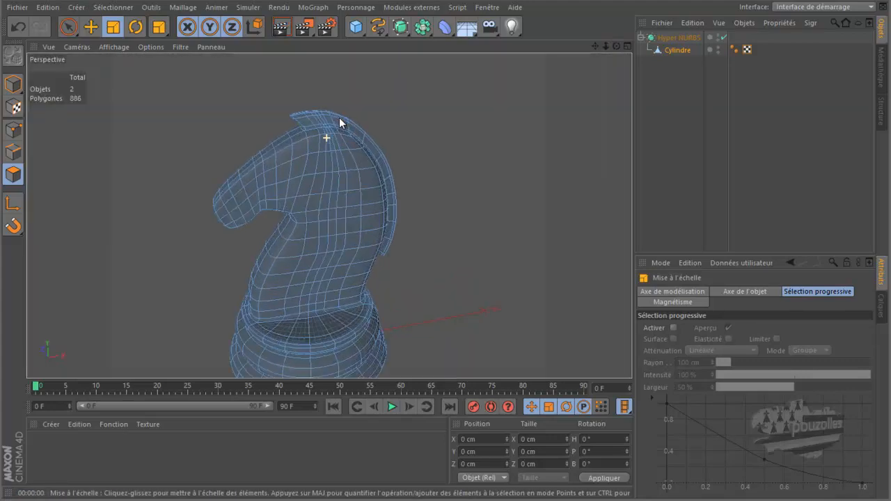
pyautogui.scroll(4, 340, 120)
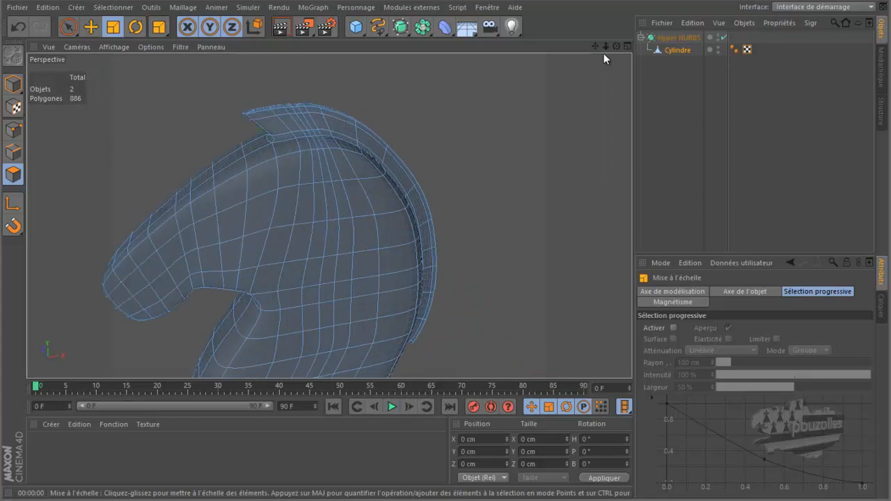
# - Select one crown polygon on each side of the mane as the bases for the ears
pyautogui.moveTo(617, 46); pyautogui.dragTo(447, 241)
pyautogui.click(312, 142)
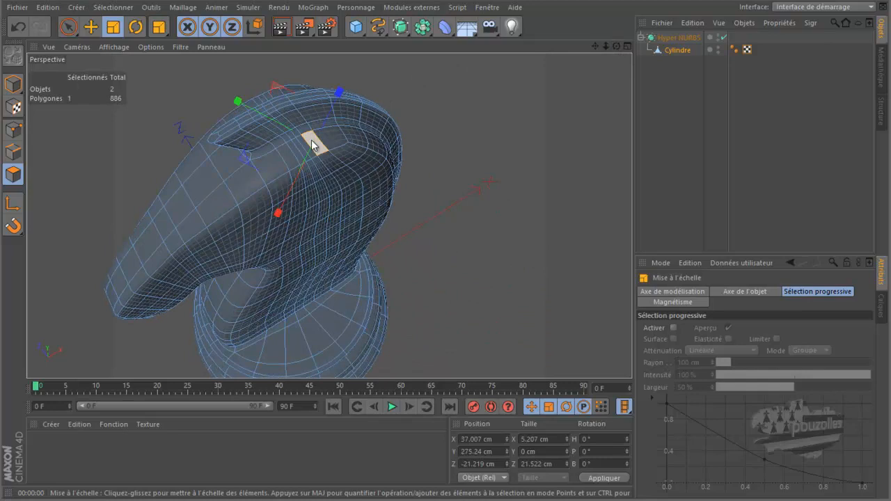
pyautogui.moveTo(617, 46); pyautogui.dragTo(450, 244)
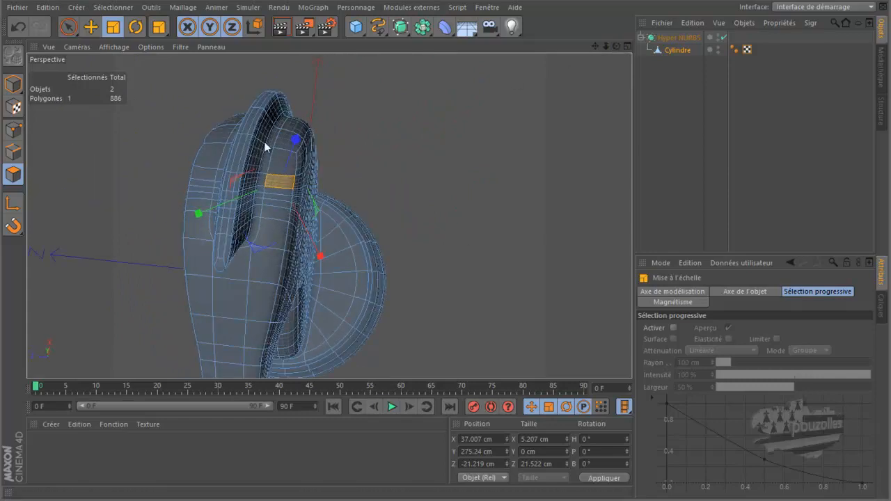
pyautogui.keyDown('shift'); pyautogui.click(203, 176); pyautogui.keyUp('shift')
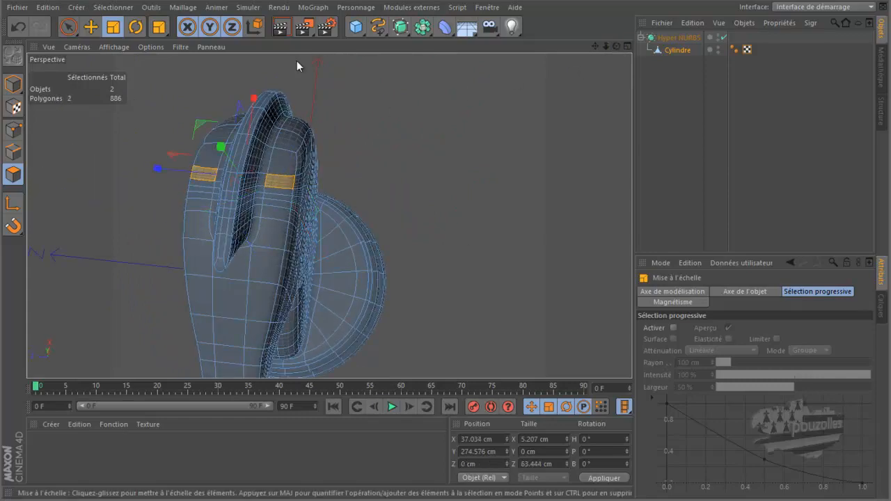
# - Extrude the two crown polygons upward by about 28.5 cm in the front view, shifting them slightly forward, to form the ears
pyautogui.click(85, 25)
pyautogui.press('F5')
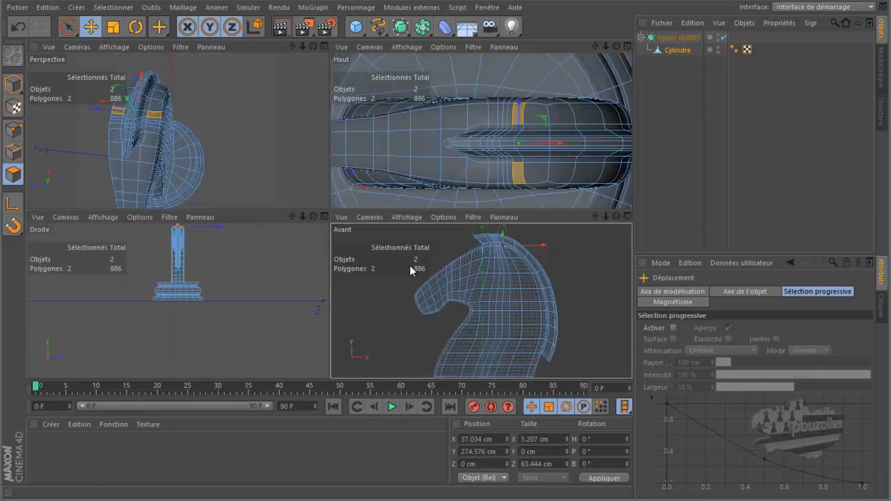
pyautogui.middleClick(409, 265)
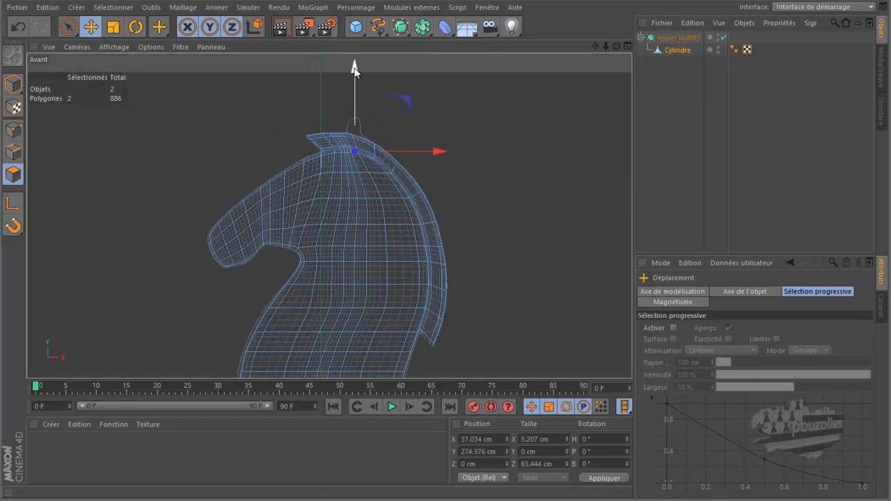
pyautogui.moveTo(355, 70); pyautogui.dragTo(355, 36)
pyautogui.keyDown('ctrl'); pyautogui.moveTo(446, 239); pyautogui.dragTo(446, 240); pyautogui.keyUp('ctrl')
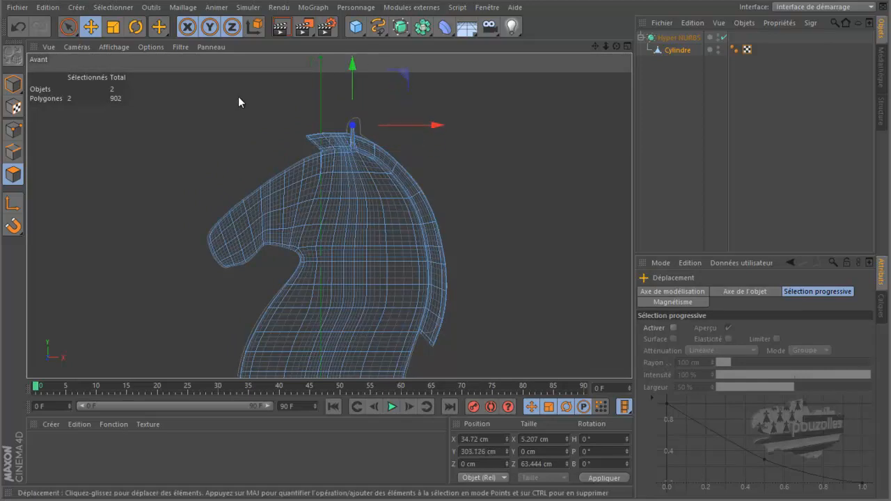
pyautogui.middleClick(239, 97)
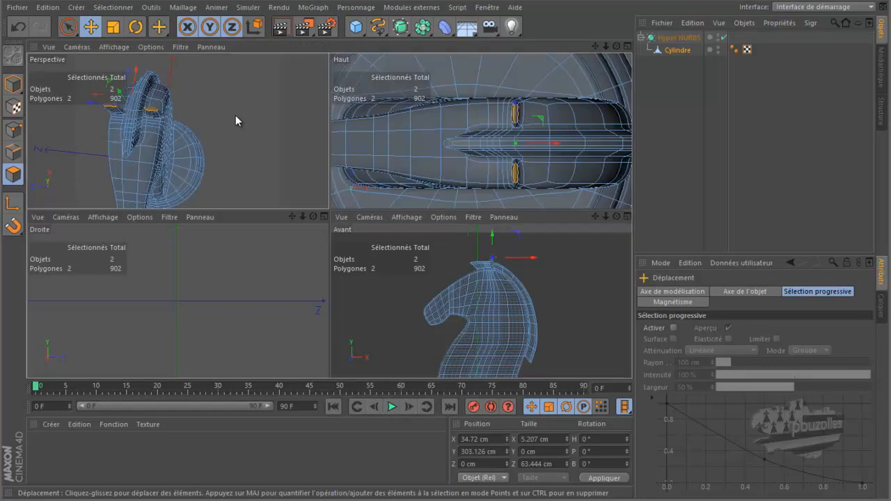
pyautogui.middleClick(235, 114)
pyautogui.hotkey('ctrl', 'a')
pyautogui.keyDown('alt'); pyautogui.moveTo(235, 114); pyautogui.dragTo(279, 128); pyautogui.keyUp('alt')
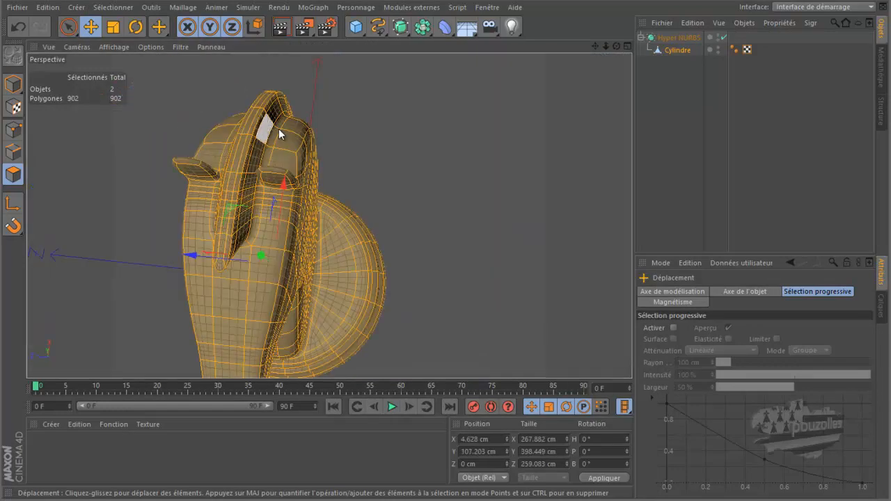
pyautogui.click(16, 28)
# - Try to narrow both ear tips together by scaling them along the Z axis to about 55%
pyautogui.moveTo(615, 46); pyautogui.dragTo(446, 243)
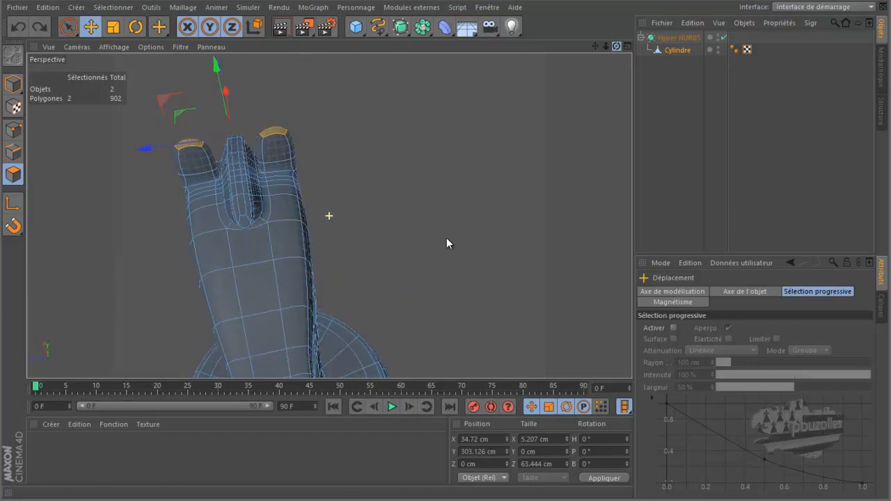
pyautogui.click(112, 26)
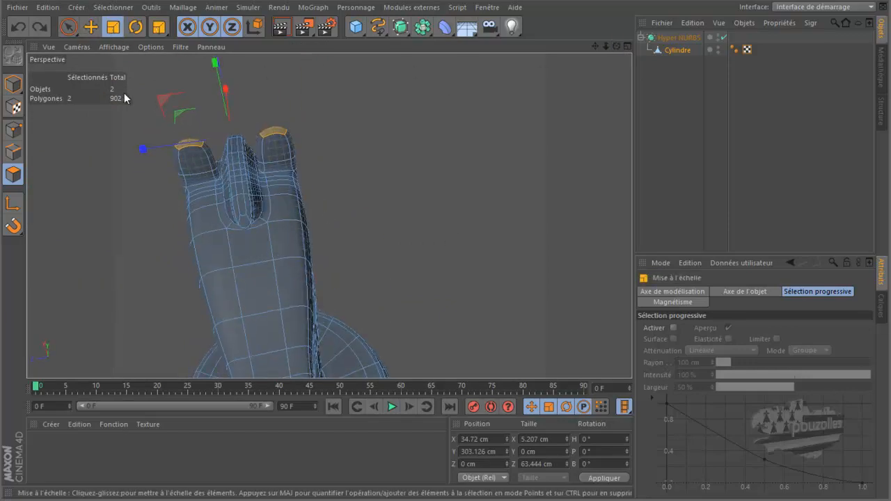
pyautogui.moveTo(143, 151); pyautogui.dragTo(182, 148)
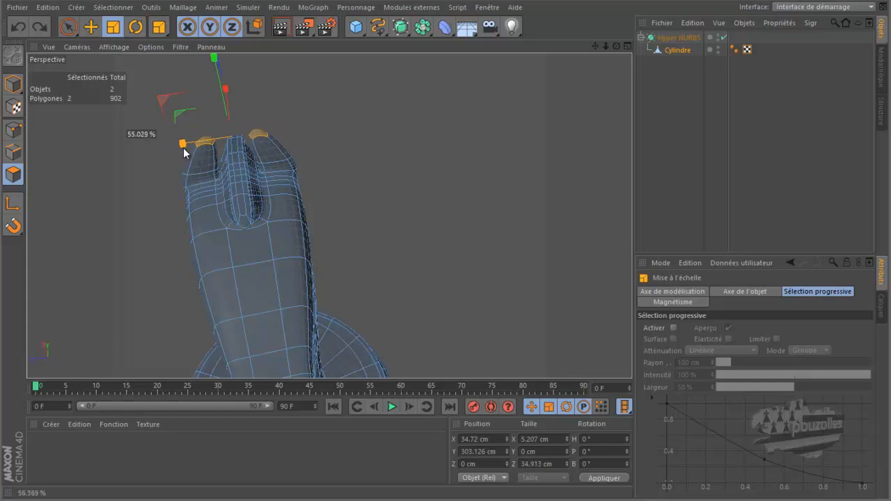
pyautogui.moveTo(185, 154); pyautogui.dragTo(185, 153)
pyautogui.click(14, 28)
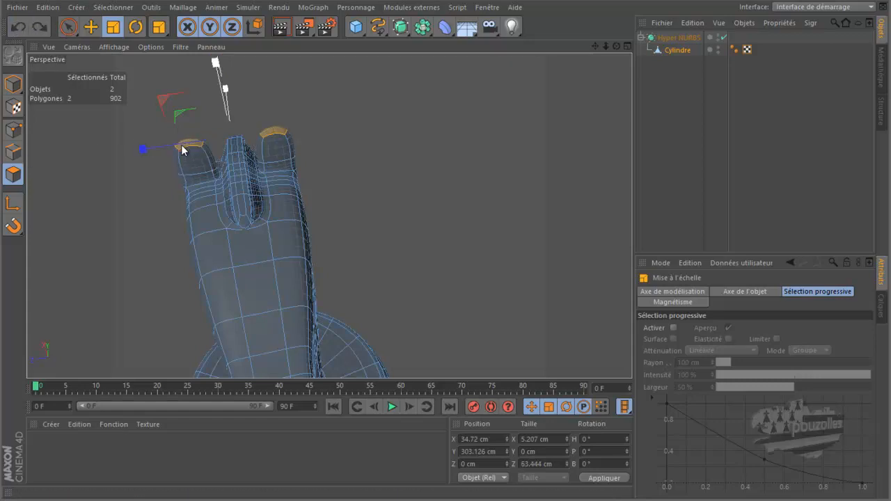
# - Scale each ear tip polygon individually across its width, one to about 9.1 cm and the other to about 8.1 cm
pyautogui.keyDown('ctrl'); pyautogui.click(276, 134); pyautogui.keyUp('ctrl')
pyautogui.moveTo(275, 134); pyautogui.dragTo(229, 141)
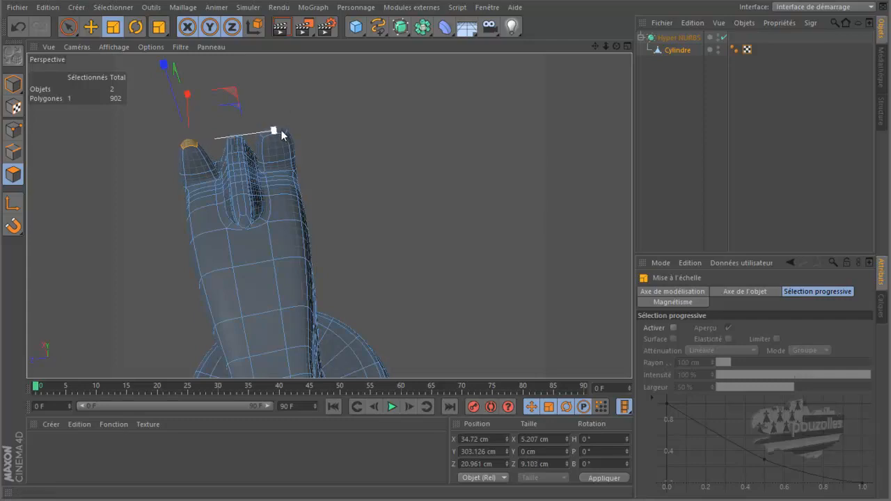
pyautogui.click(287, 118)
pyautogui.click(273, 134)
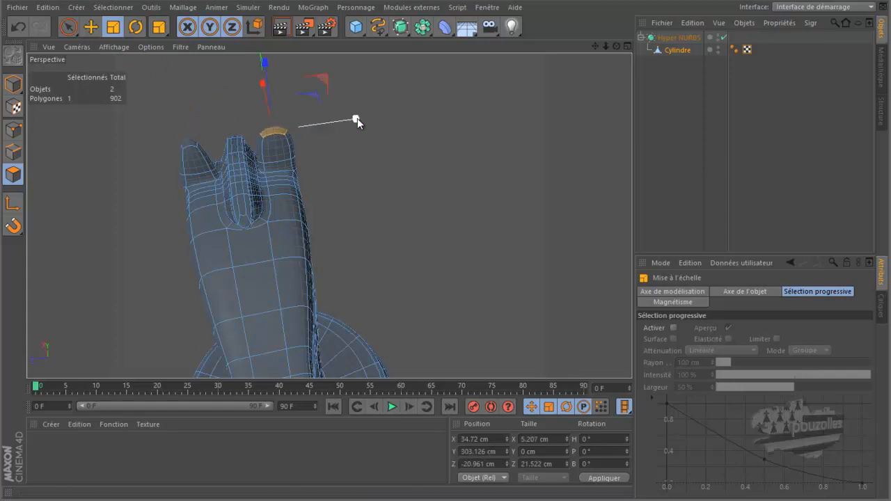
pyautogui.moveTo(356, 118); pyautogui.dragTo(305, 131)
# - Select the outer edge at the base of each ear in edge mode
pyautogui.moveTo(616, 47); pyautogui.dragTo(448, 241)
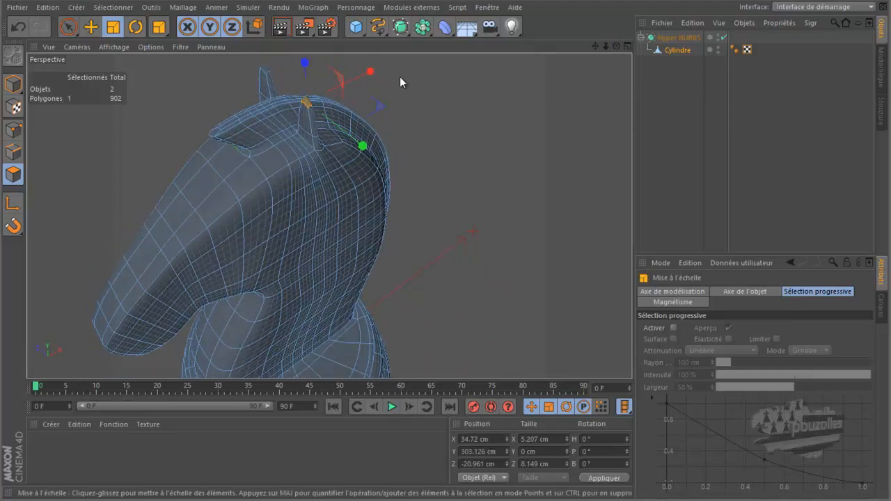
pyautogui.click(91, 26)
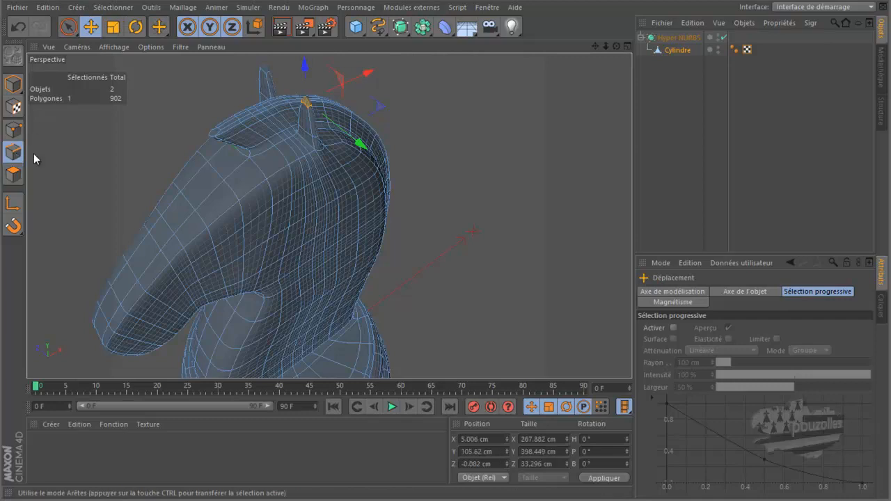
pyautogui.click(13, 152)
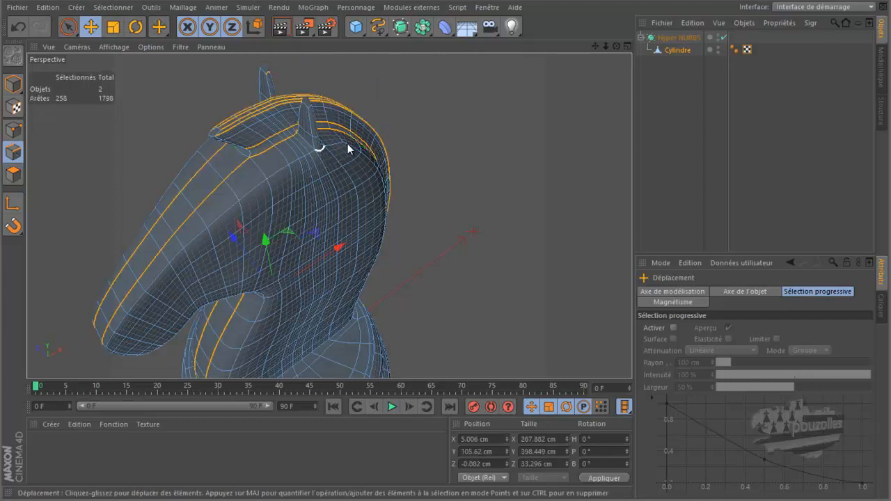
pyautogui.click(323, 149)
pyautogui.moveTo(617, 45); pyautogui.dragTo(501, 112)
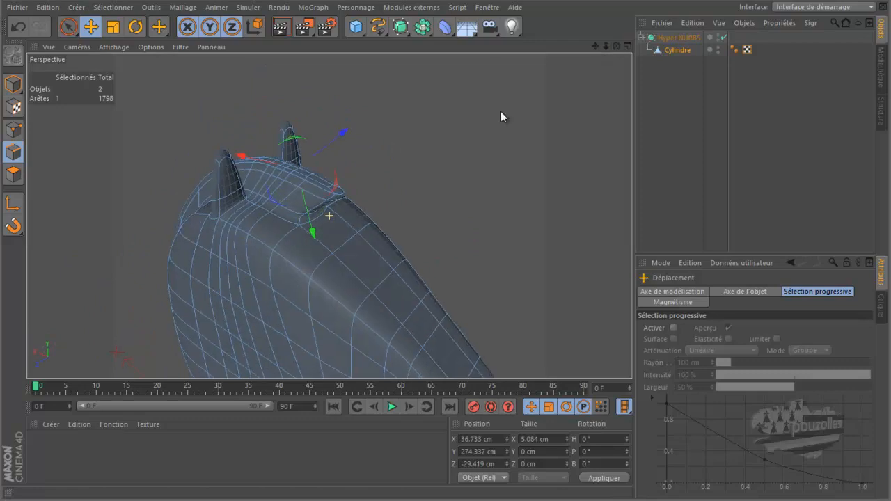
pyautogui.keyDown('shift'); pyautogui.click(211, 219); pyautogui.keyUp('shift')
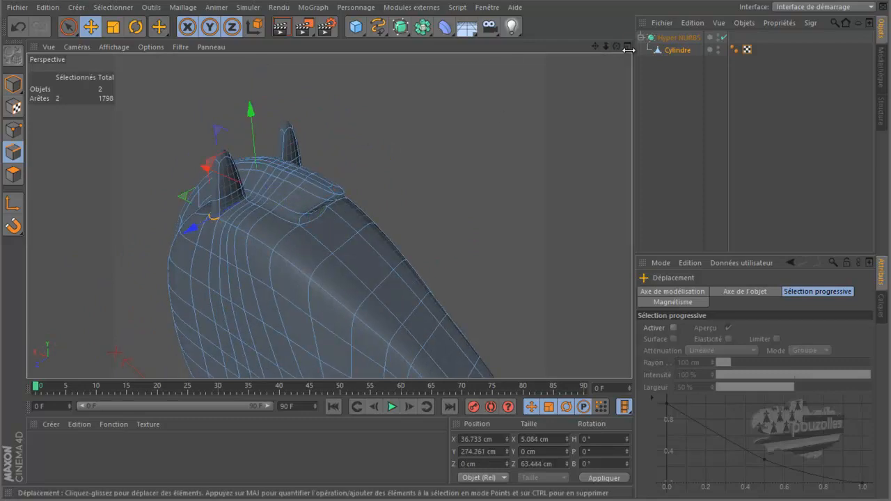
# - Scale the two ear base edges inward along the Z axis to an overall size of about 55.4 cm
pyautogui.moveTo(616, 46); pyautogui.dragTo(570, 48)
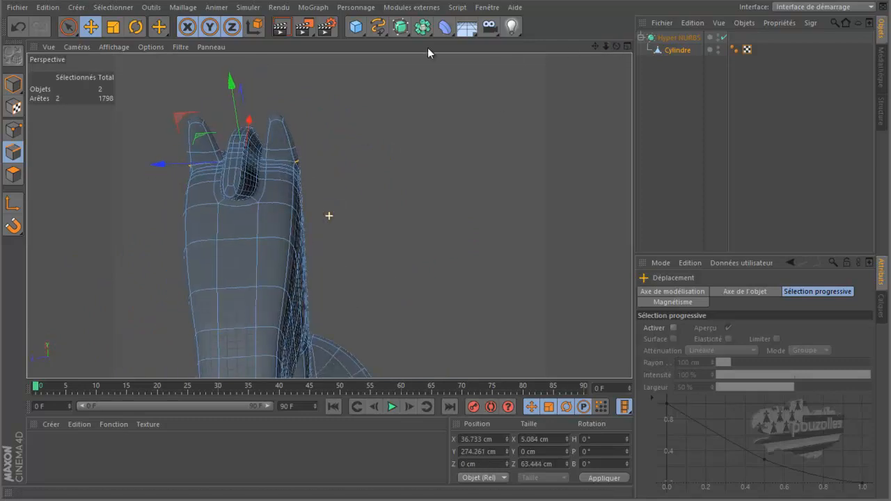
pyautogui.click(115, 27)
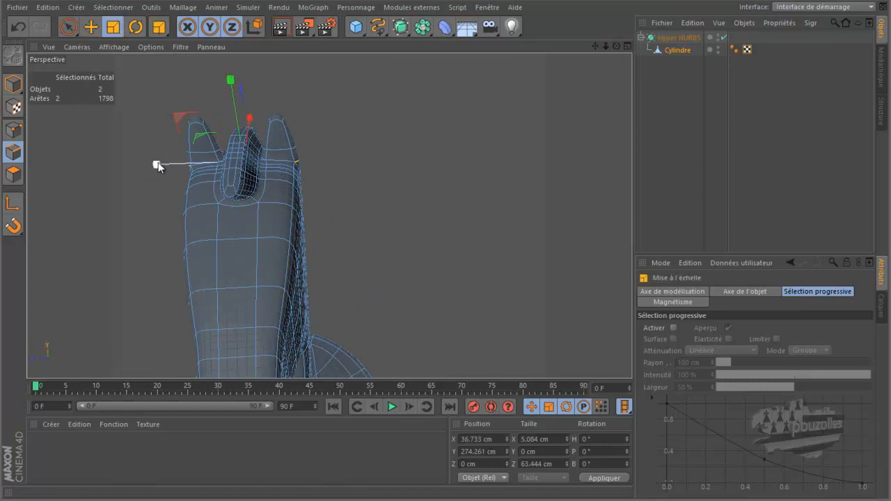
pyautogui.moveTo(161, 164)
pyautogui.mouseDown()
pyautogui.moveTo(173, 165)
pyautogui.moveTo(165, 168)
pyautogui.mouseUp()
pyautogui.scroll(4, 276, 187)
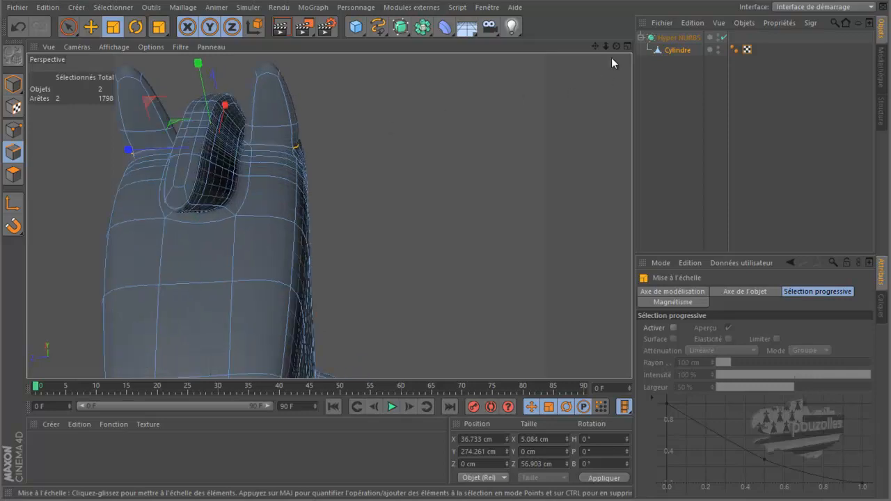
pyautogui.moveTo(616, 46); pyautogui.dragTo(446, 241)
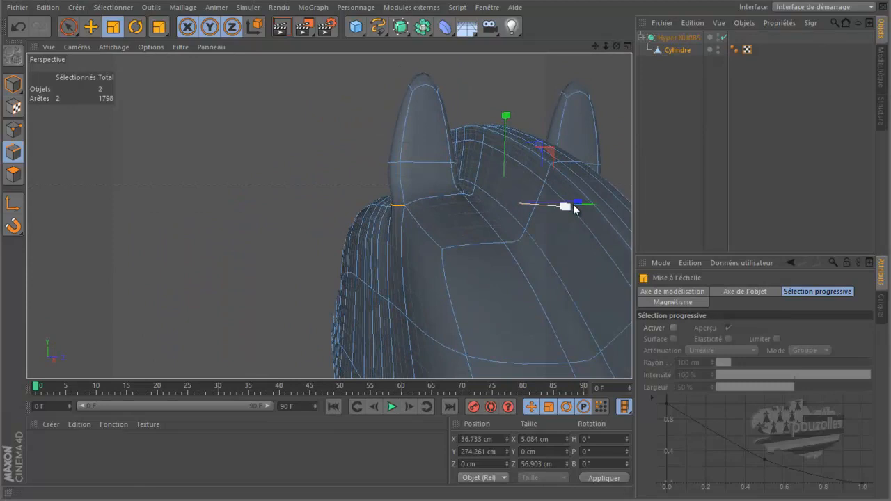
pyautogui.moveTo(581, 203); pyautogui.dragTo(574, 204)
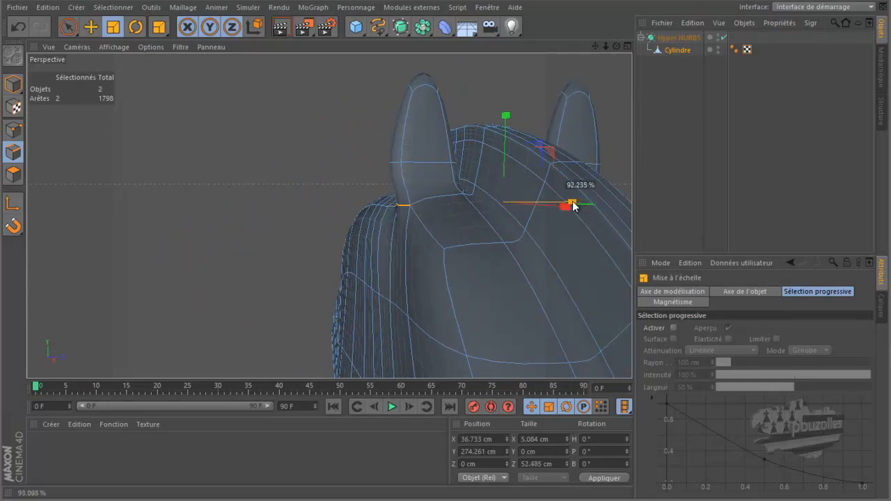
pyautogui.moveTo(572, 204); pyautogui.dragTo(577, 206)
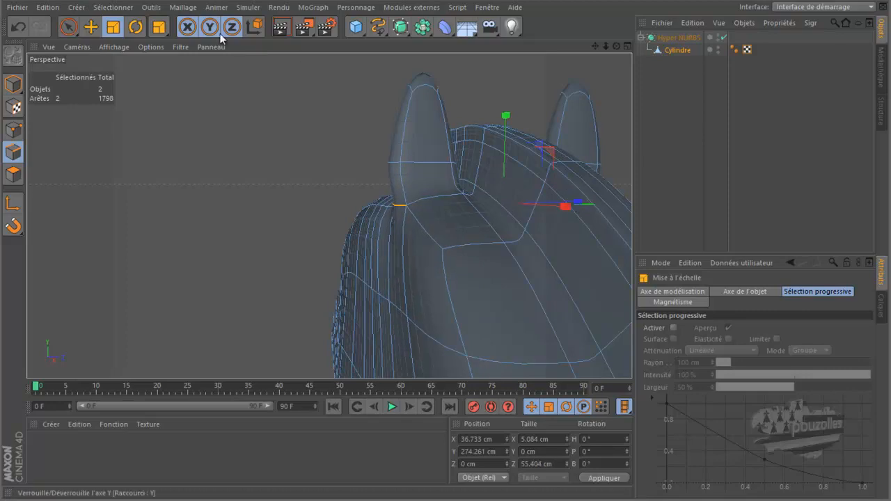
# - Render the perspective view to check the shape of the ears and their bases
pyautogui.click(282, 28)
pyautogui.moveTo(608, 44); pyautogui.dragTo(317, 135)
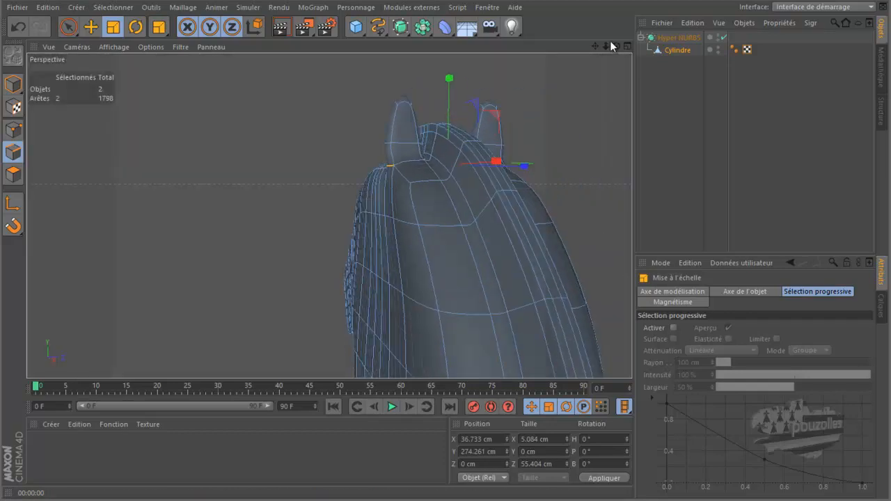
pyautogui.moveTo(454, 243)
pyautogui.keyDown('alt'); pyautogui.mouseDown()
pyautogui.moveTo(469, 244)
pyautogui.moveTo(447, 240)
pyautogui.mouseUp(); pyautogui.keyUp('alt')
pyautogui.click(277, 30)
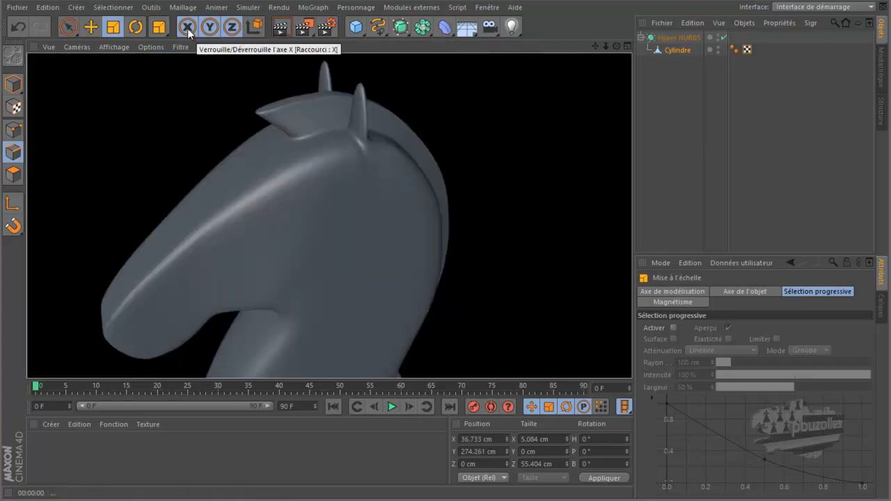
# - Undo the scaling and selection of the ear base edges and clear the remaining edge selection
pyautogui.click(19, 27)
pyautogui.click(20, 26)
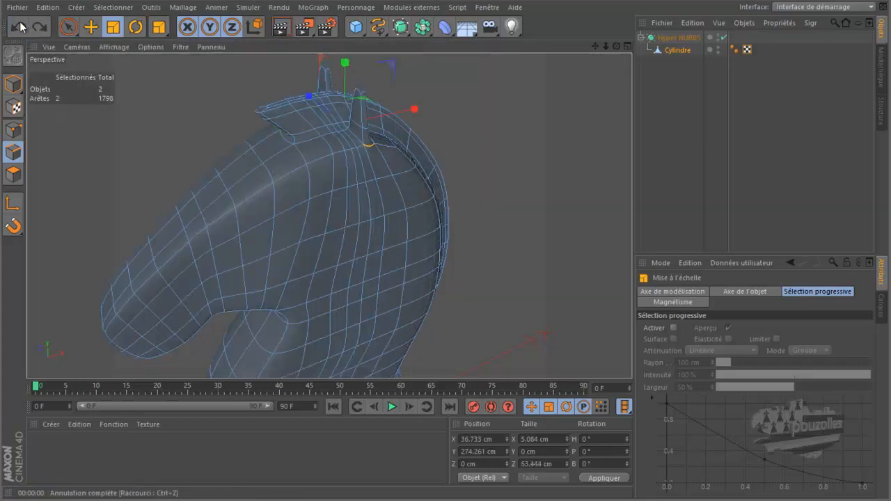
pyautogui.click(19, 27)
pyautogui.click(20, 26)
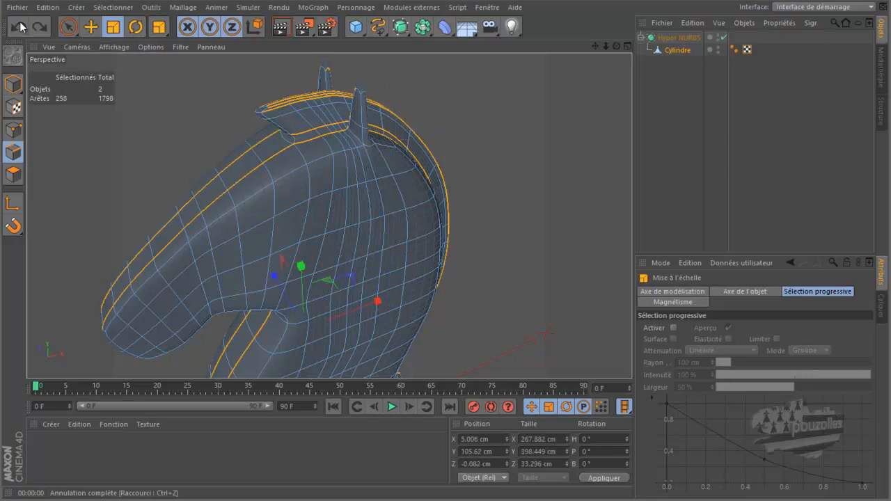
pyautogui.click(148, 146)
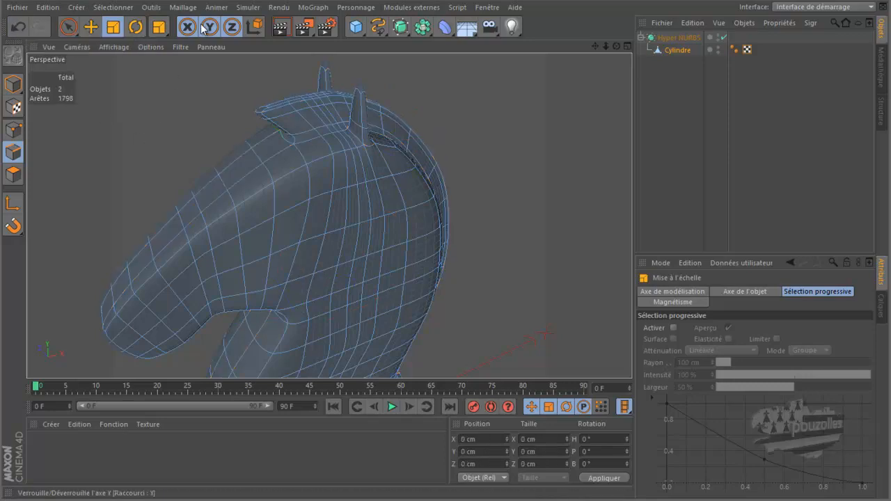
# - Render the knight in a close view and in a wider view to check the restored ears
pyautogui.click(281, 28)
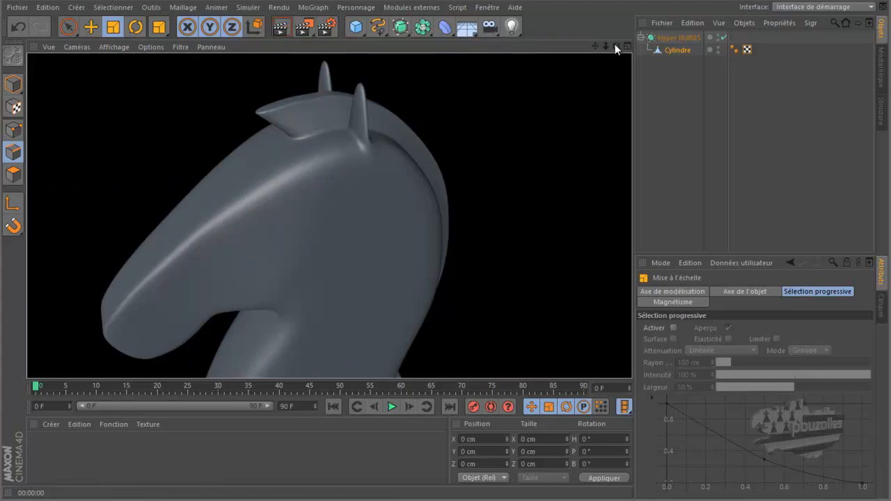
pyautogui.moveTo(615, 46); pyautogui.dragTo(538, 98)
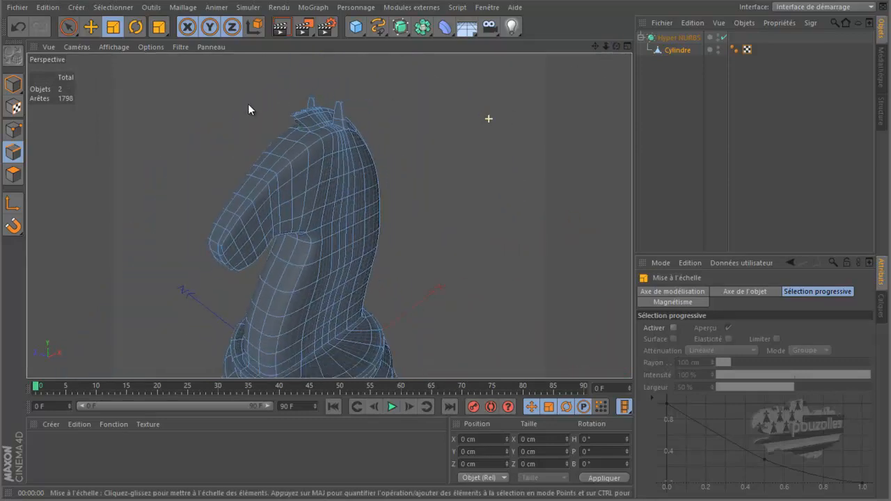
pyautogui.click(281, 26)
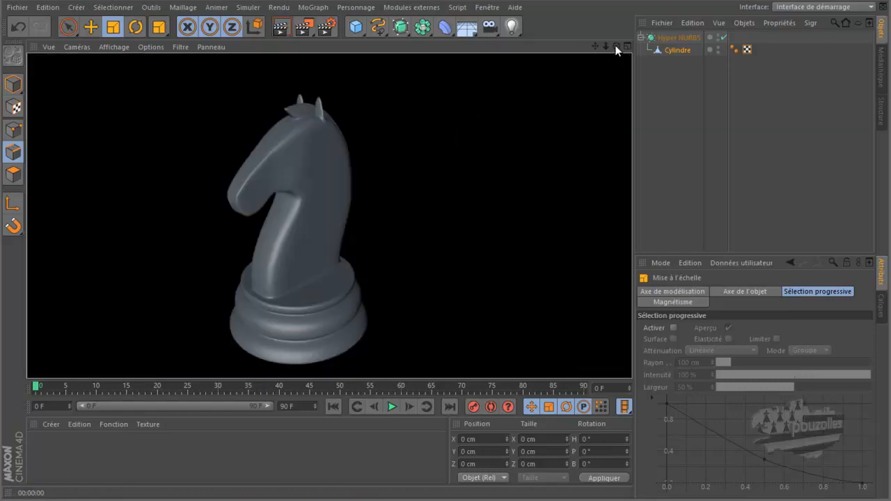
# - Select the three short edges on the mane-facing side of the nearer ear
pyautogui.moveTo(617, 46); pyautogui.dragTo(441, 242)
pyautogui.scroll(3, 358, 117)
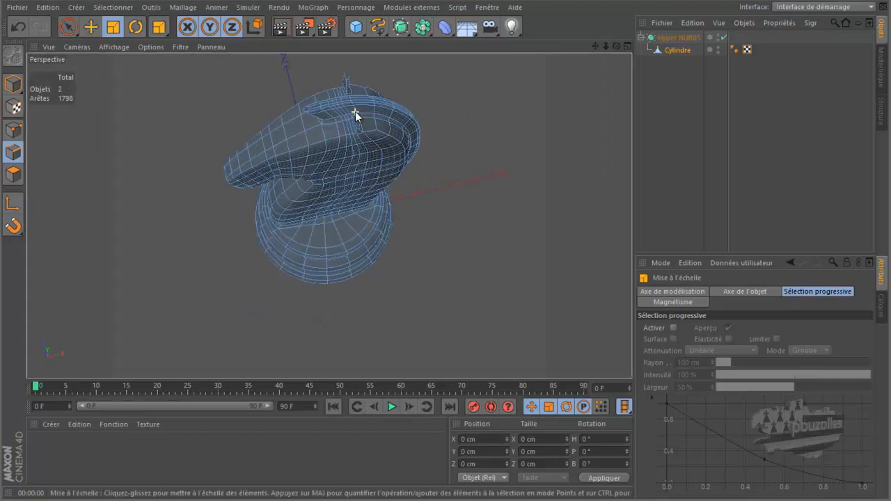
pyautogui.scroll(6, 359, 124)
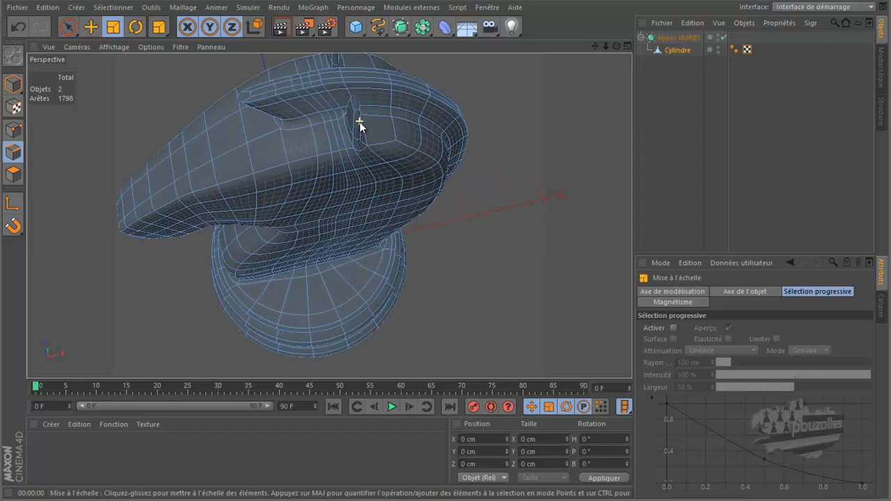
pyautogui.scroll(2, 359, 124)
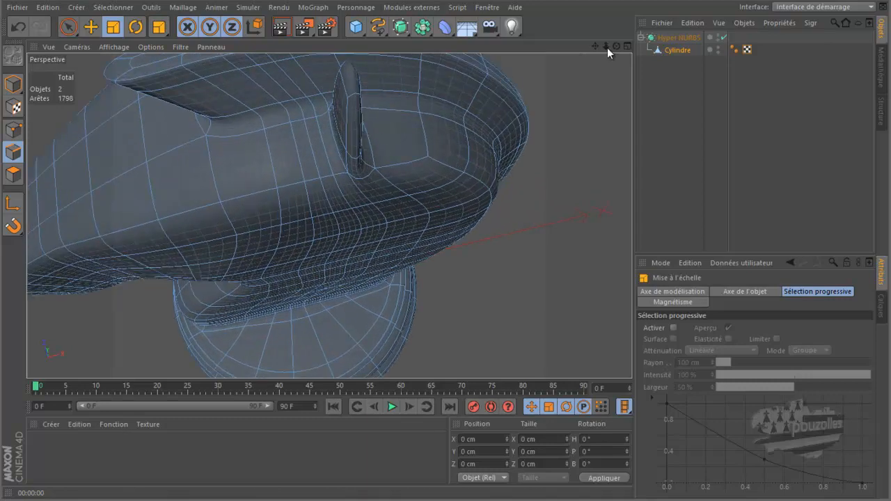
pyautogui.keyDown('alt'); pyautogui.moveTo(446, 248); pyautogui.dragTo(446, 243, button='middle'); pyautogui.keyUp('alt')
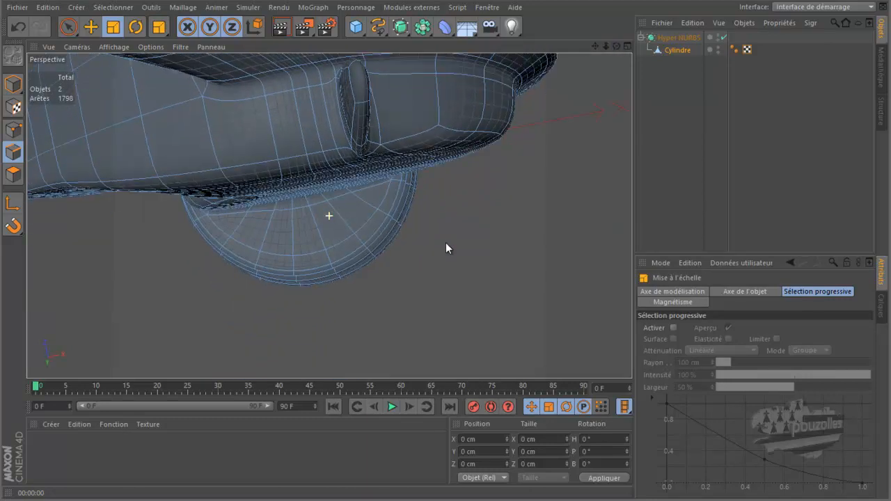
pyautogui.moveTo(616, 46); pyautogui.dragTo(308, 220)
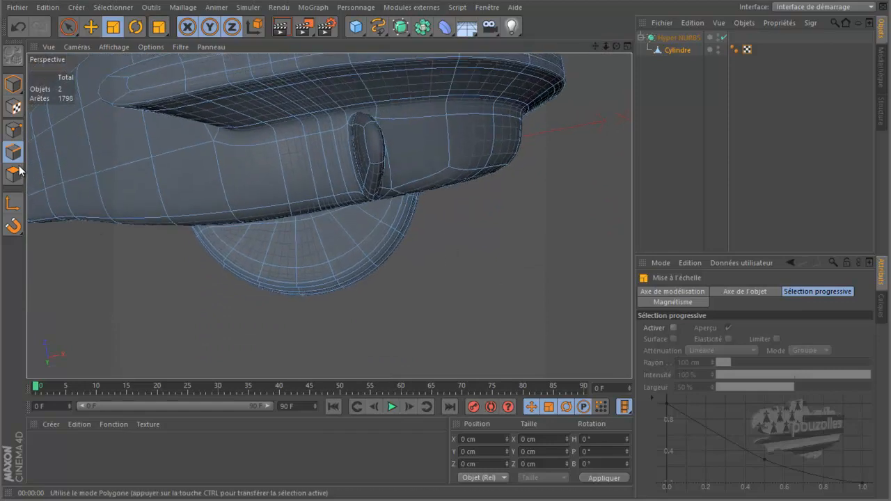
pyautogui.click(352, 119)
pyautogui.keyDown('shift'); pyautogui.click(357, 120); pyautogui.keyUp('shift')
pyautogui.keyDown('shift'); pyautogui.click(369, 120); pyautogui.keyUp('shift')
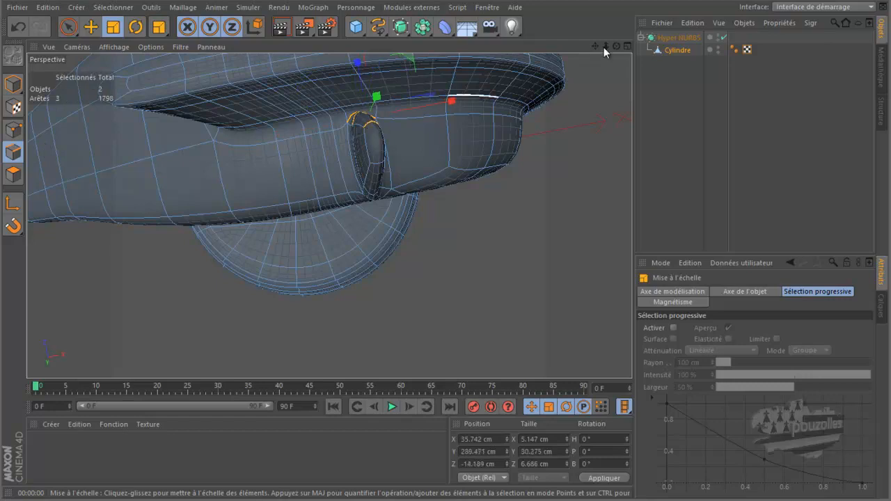
# - Add the three matching edges on the other ear and move all six along X to a position of about 43.6 cm
pyautogui.keyDown('alt'); pyautogui.moveTo(447, 240); pyautogui.dragTo(448, 246); pyautogui.keyUp('alt')
pyautogui.moveTo(448, 246)
pyautogui.keyDown('alt'); pyautogui.mouseDown()
pyautogui.moveTo(416, 243)
pyautogui.moveTo(445, 244)
pyautogui.mouseUp(); pyautogui.keyUp('alt')
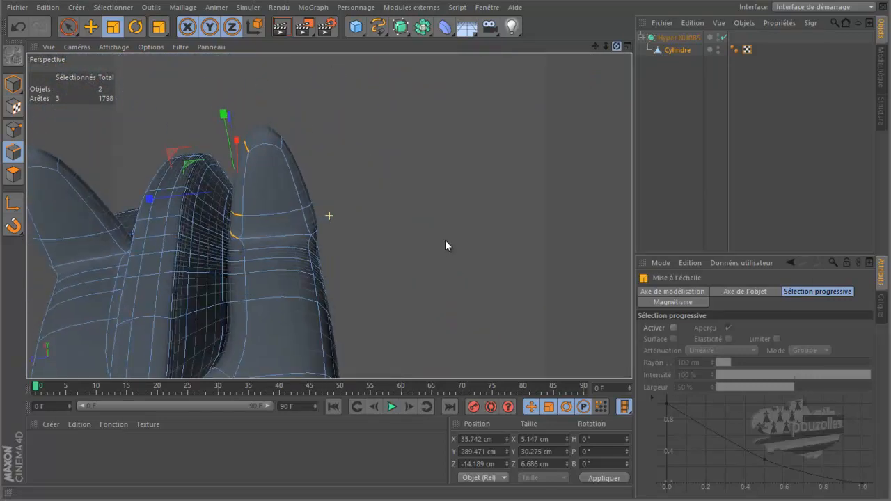
pyautogui.keyDown('shift'); pyautogui.click(130, 250); pyautogui.keyUp('shift')
pyautogui.keyDown('shift'); pyautogui.click(67, 175); pyautogui.keyUp('shift')
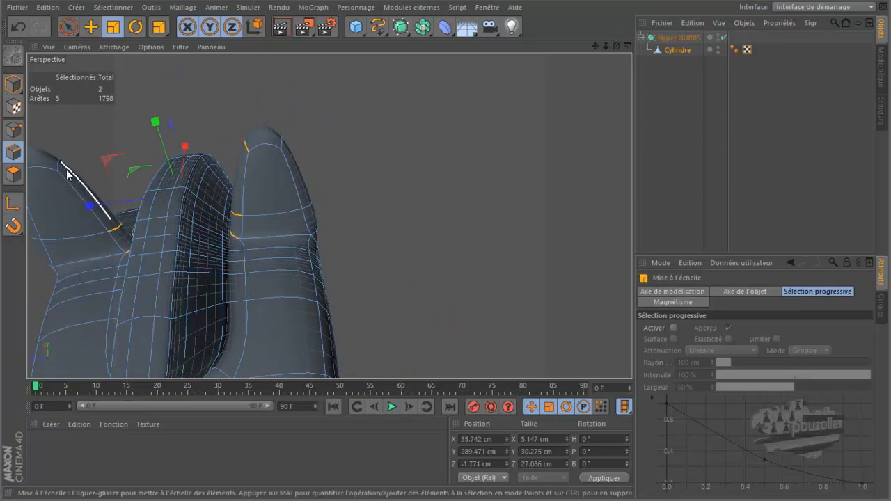
pyautogui.keyDown('shift'); pyautogui.click(61, 164); pyautogui.keyUp('shift')
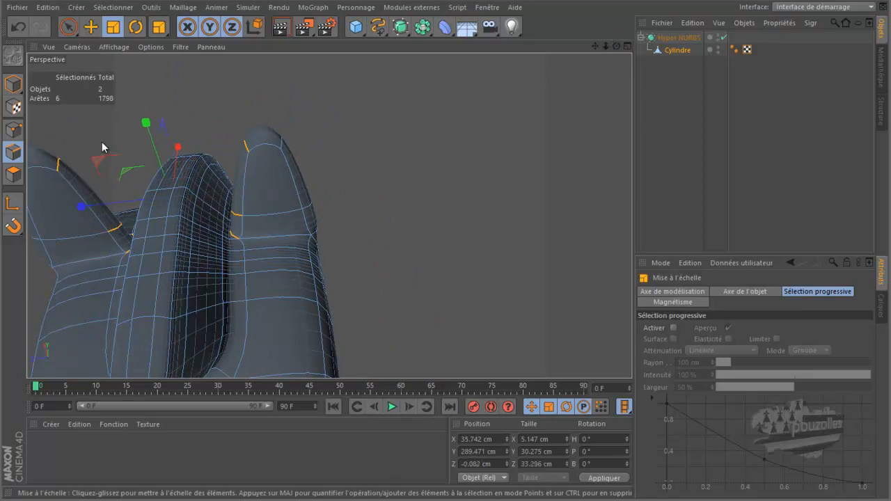
pyautogui.click(91, 26)
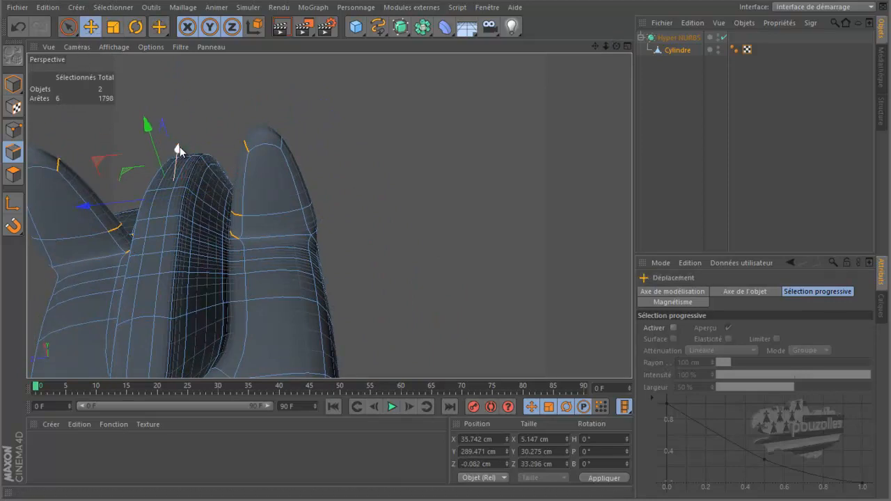
pyautogui.moveTo(179, 148); pyautogui.dragTo(200, 123)
# - Render the head from several angles to check the reshaped inner sides of both ears
pyautogui.keyDown('alt'); pyautogui.moveTo(421, 241); pyautogui.dragTo(616, 69); pyautogui.keyUp('alt')
pyautogui.keyDown('alt'); pyautogui.moveTo(433, 239); pyautogui.dragTo(446, 244); pyautogui.keyUp('alt')
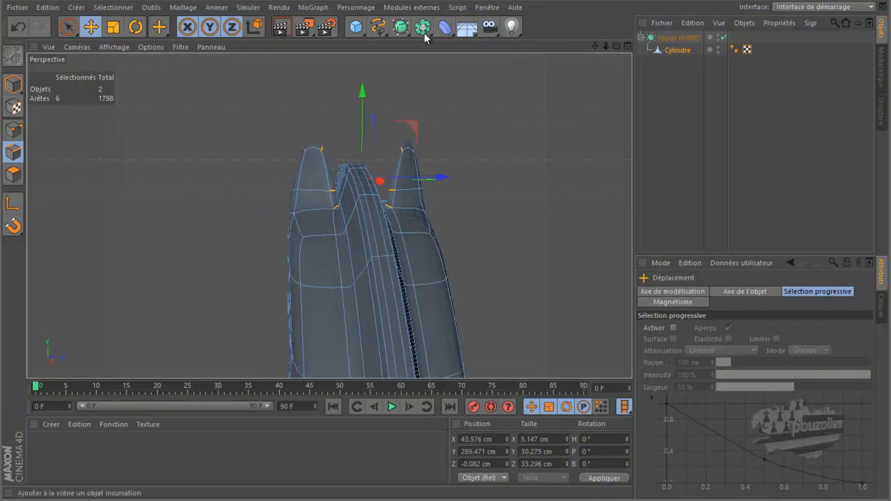
pyautogui.click(283, 28)
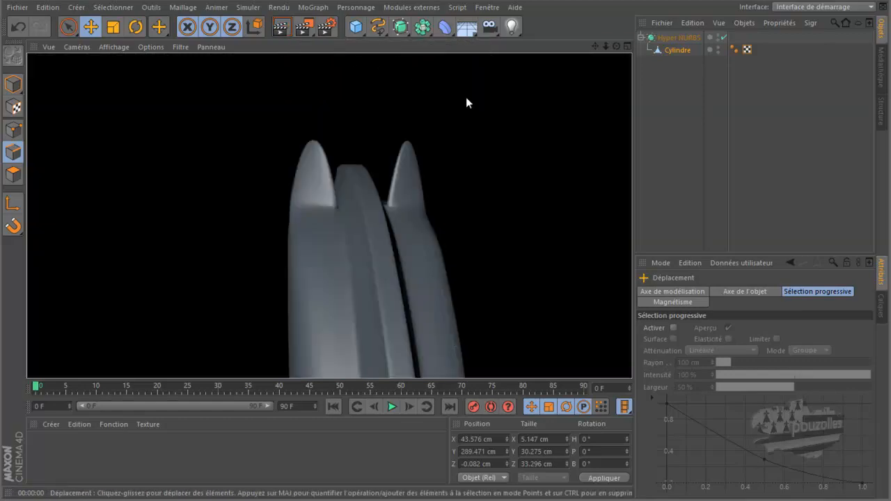
pyautogui.keyDown('alt'); pyautogui.moveTo(539, 135); pyautogui.dragTo(463, 158); pyautogui.keyUp('alt')
pyautogui.keyDown('alt'); pyautogui.moveTo(449, 251); pyautogui.dragTo(450, 246); pyautogui.keyUp('alt')
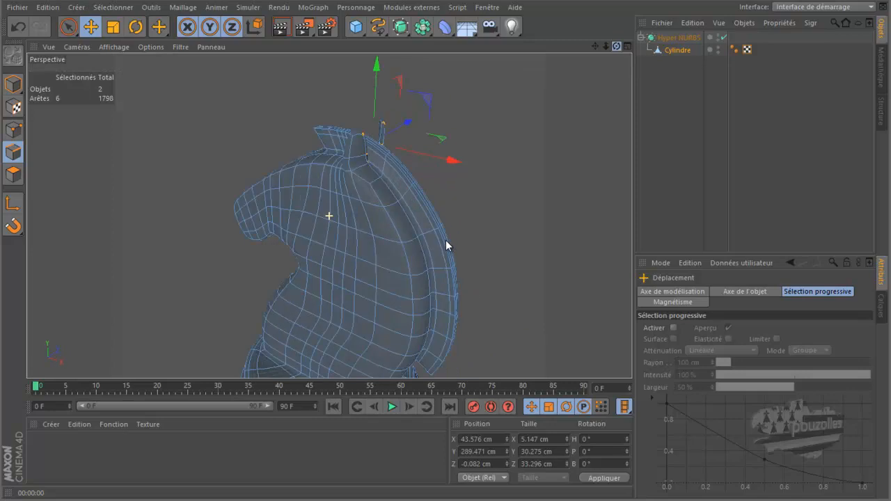
pyautogui.click(281, 27)
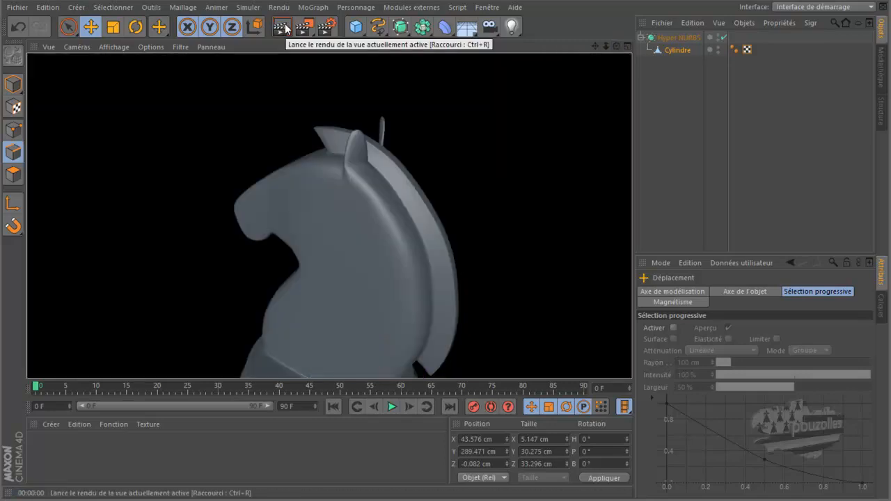
pyautogui.click(354, 178)
pyautogui.scroll(5, 351, 179)
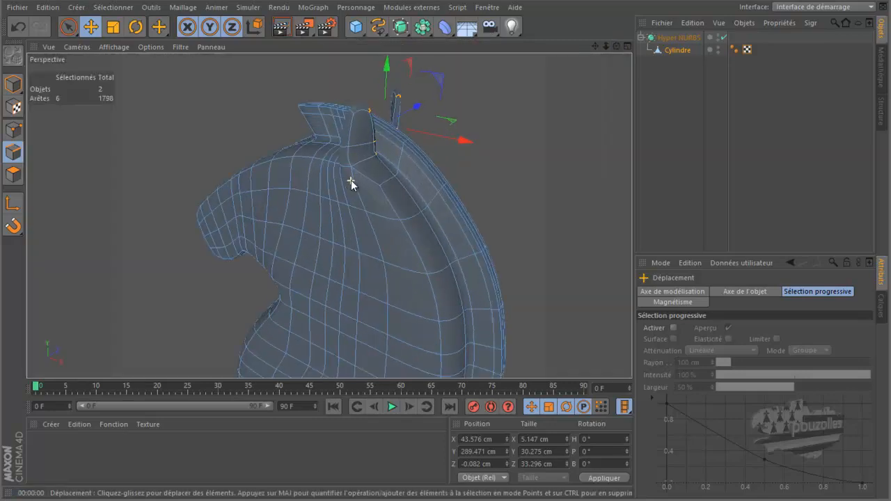
pyautogui.moveTo(618, 50)
pyautogui.mouseDown()
pyautogui.moveTo(469, 241)
pyautogui.moveTo(446, 240)
pyautogui.moveTo(613, 46)
pyautogui.mouseUp()
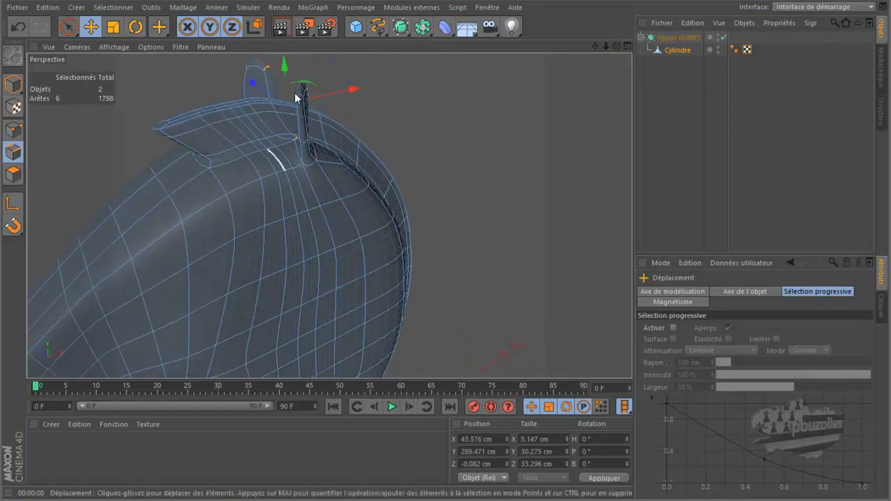
pyautogui.click(282, 28)
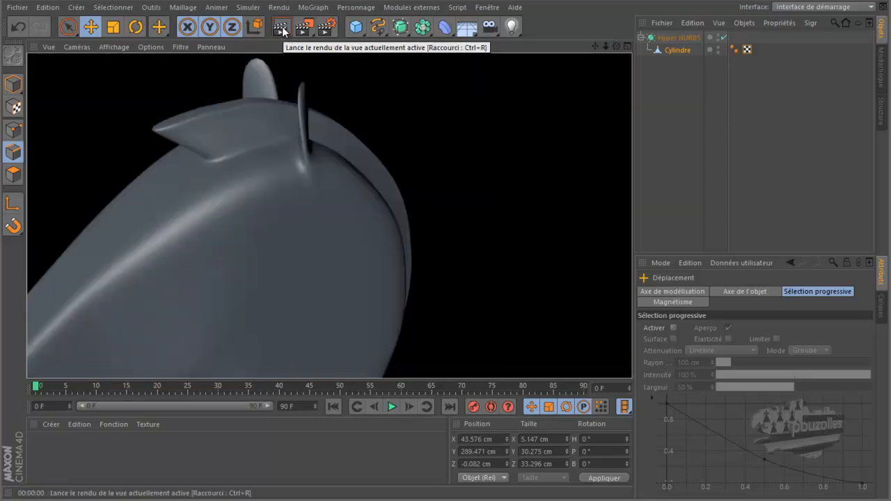
pyautogui.scroll(-9, 323, 182)
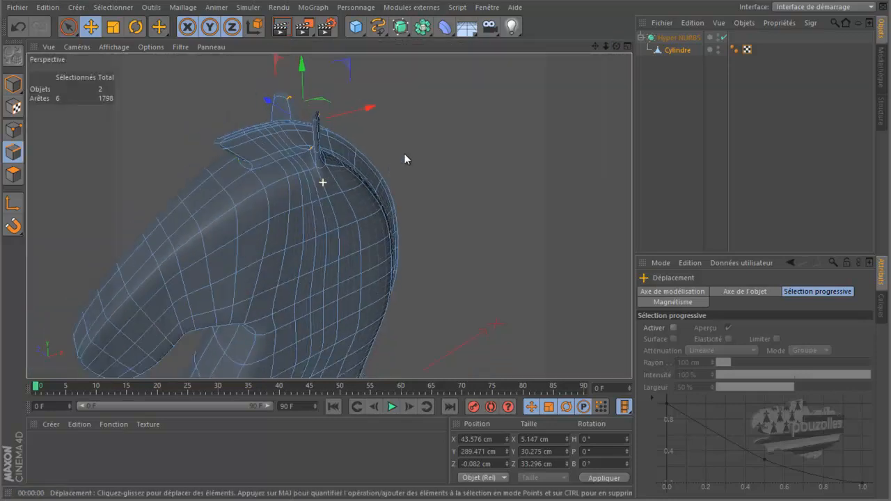
# - Clear the ear edge selection, then create a new material and open it for editing
pyautogui.click(463, 136)
pyautogui.scroll(-6, 463, 137)
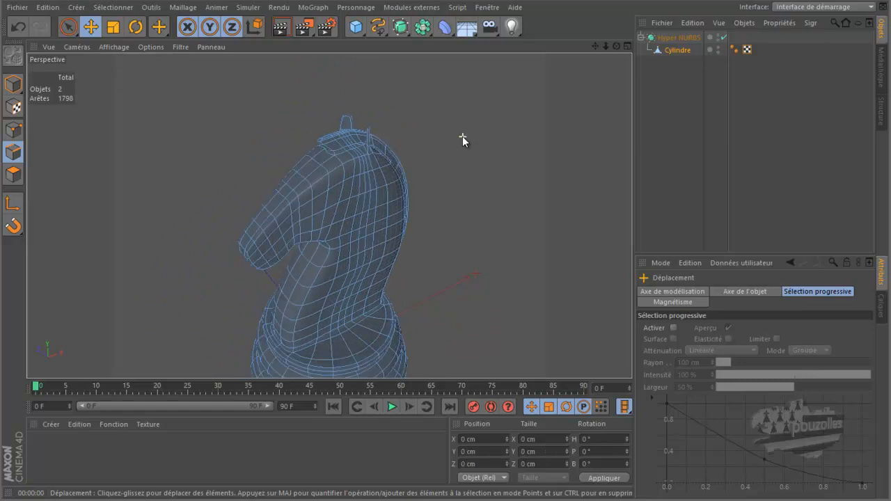
pyautogui.scroll(-3, 293, 101)
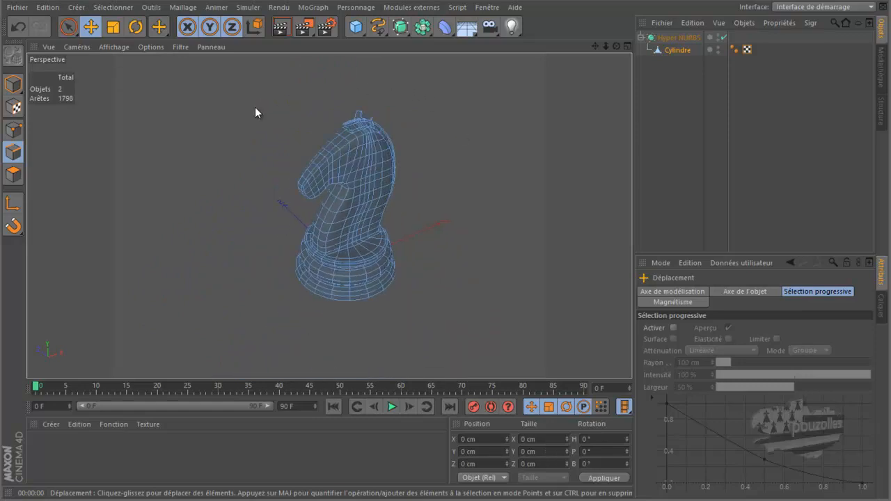
pyautogui.doubleClick(66, 454)
pyautogui.click(40, 449)
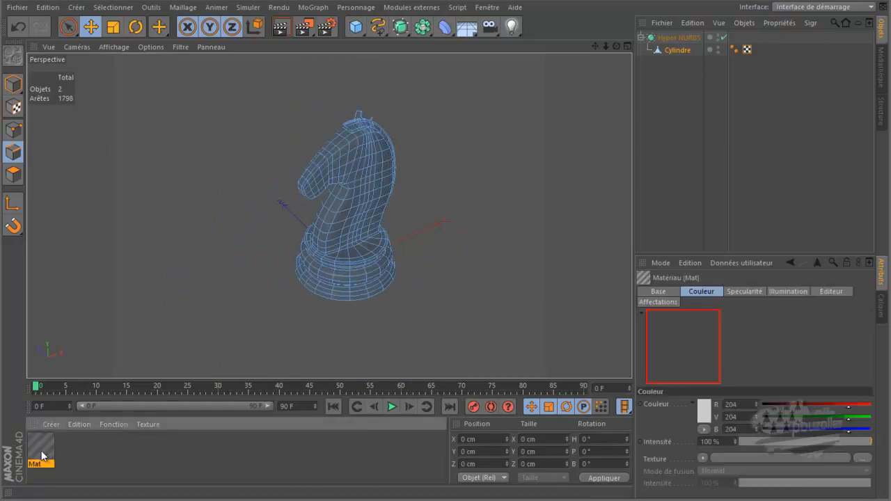
pyautogui.doubleClick(39, 453)
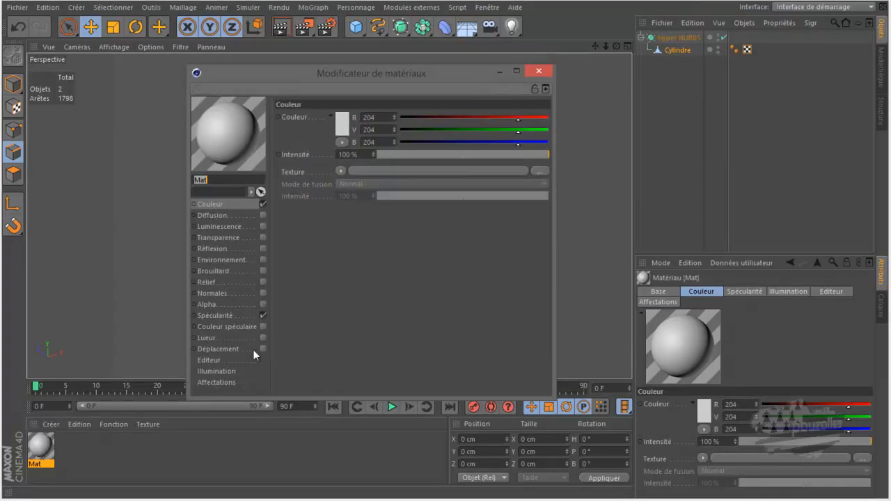
# - Load the 03_marbre image as the material's Color texture without copying it to the project location
pyautogui.click(229, 215)
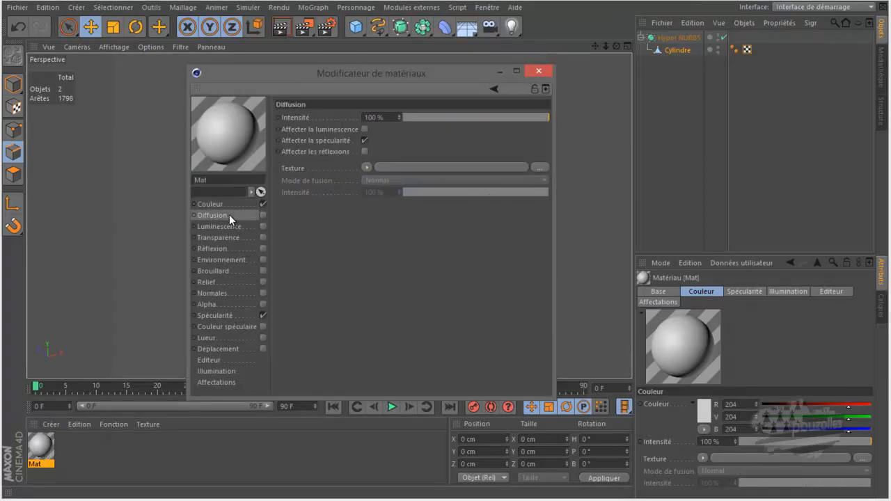
pyautogui.click(226, 203)
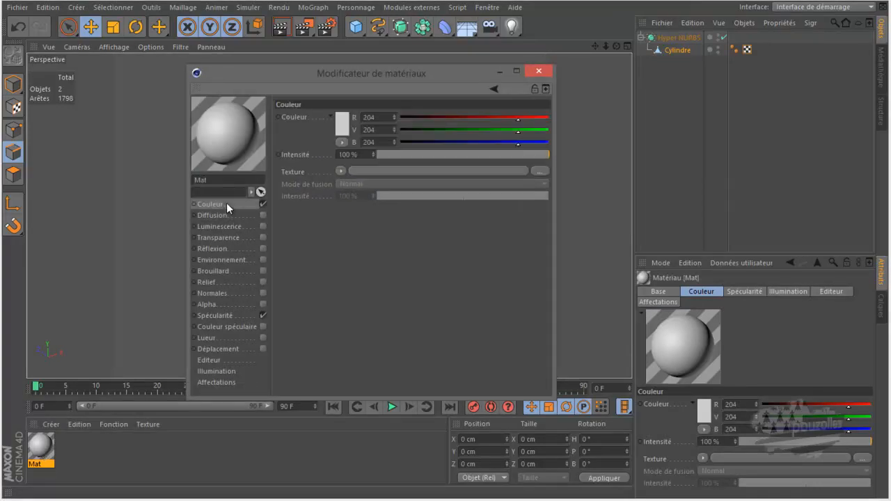
pyautogui.click(541, 170)
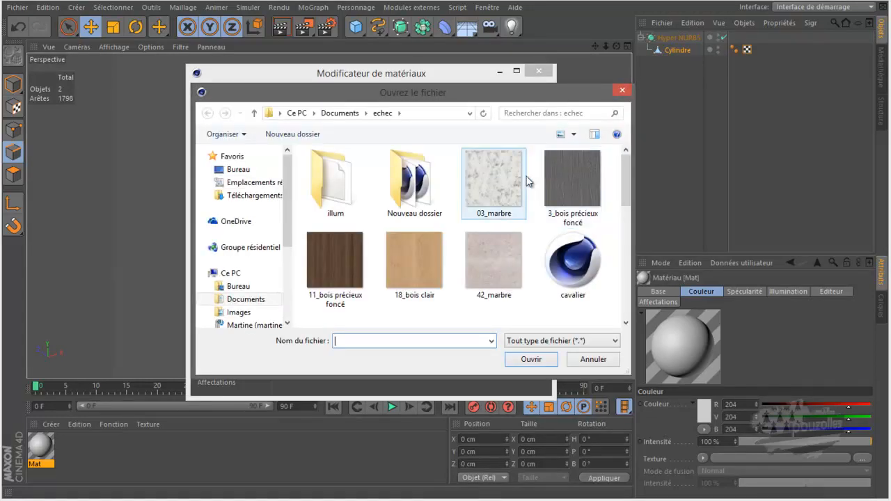
pyautogui.click(490, 183)
pyautogui.click(529, 361)
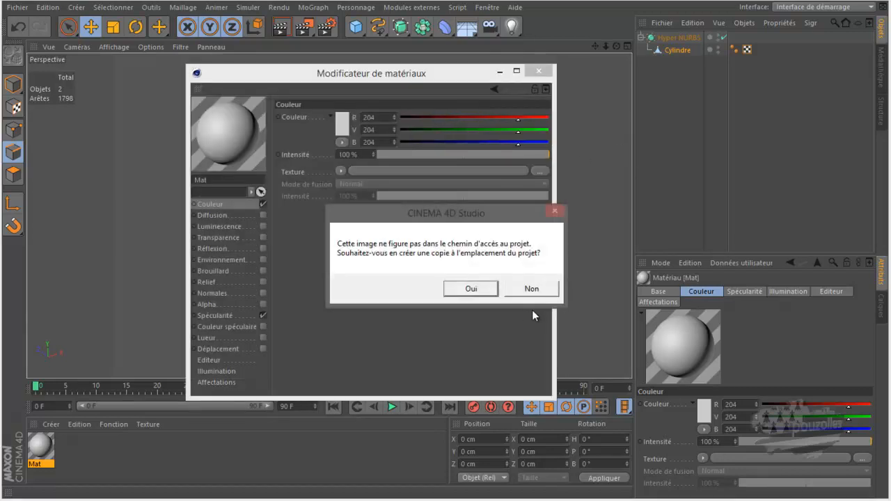
pyautogui.click(533, 289)
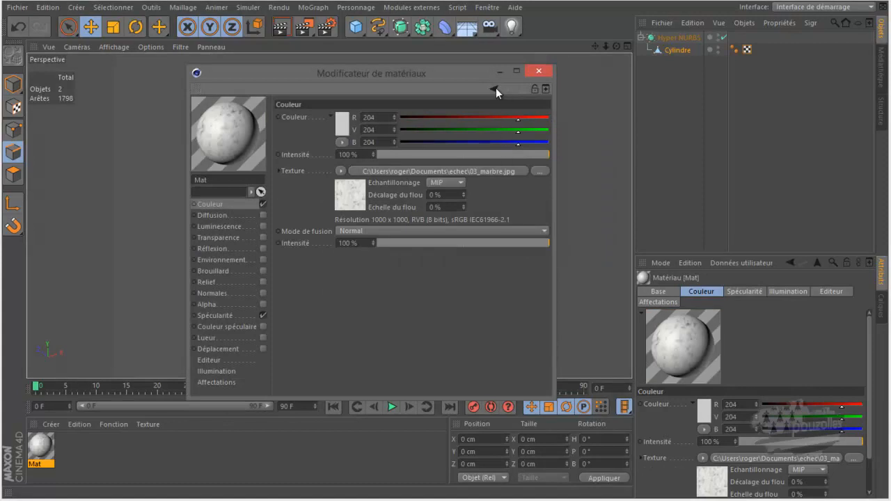
# - Apply the marble material to the Cylindre object and close the material editor
pyautogui.moveTo(230, 135); pyautogui.dragTo(680, 50)
pyautogui.click(539, 70)
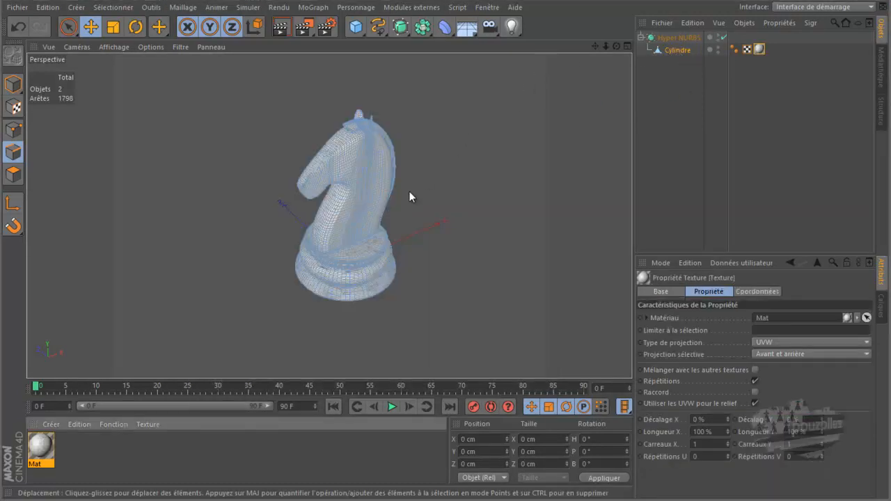
pyautogui.scroll(4, 404, 198)
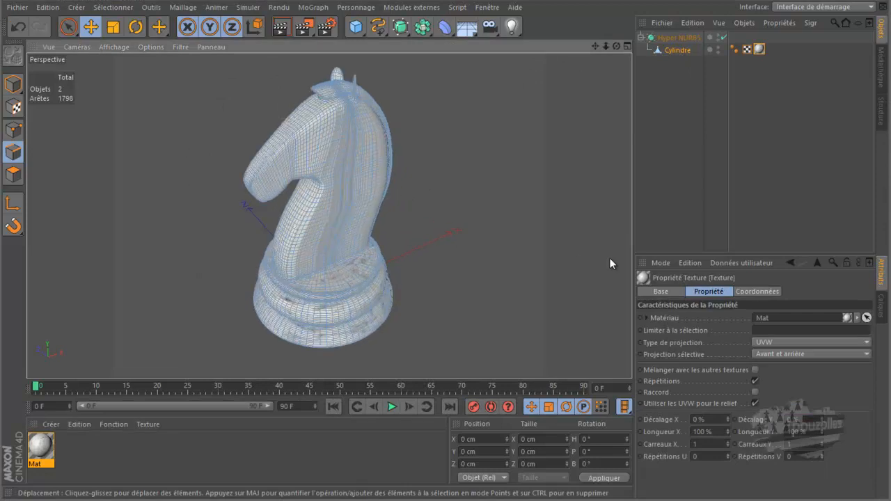
# - Set the marble texture's X and Y lengths to 300 % and render the whole knight
pyautogui.click(697, 431)
pyautogui.write('3')
pyautogui.press('Return')
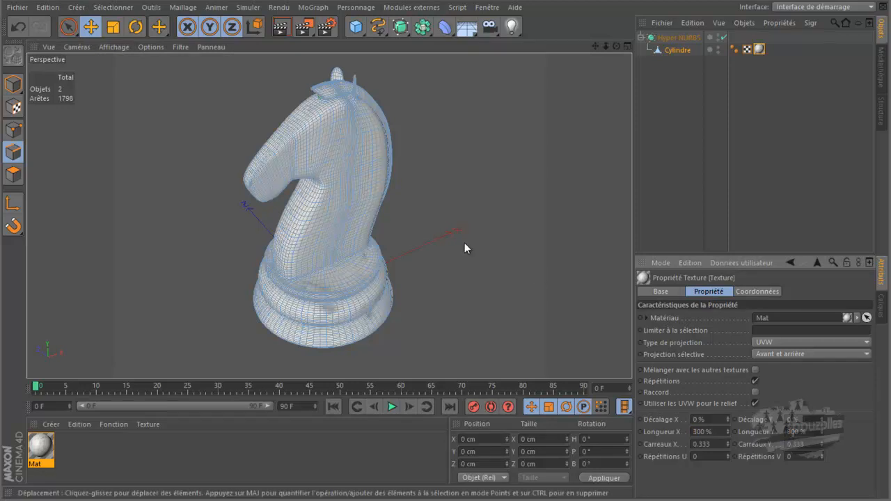
pyautogui.click(280, 28)
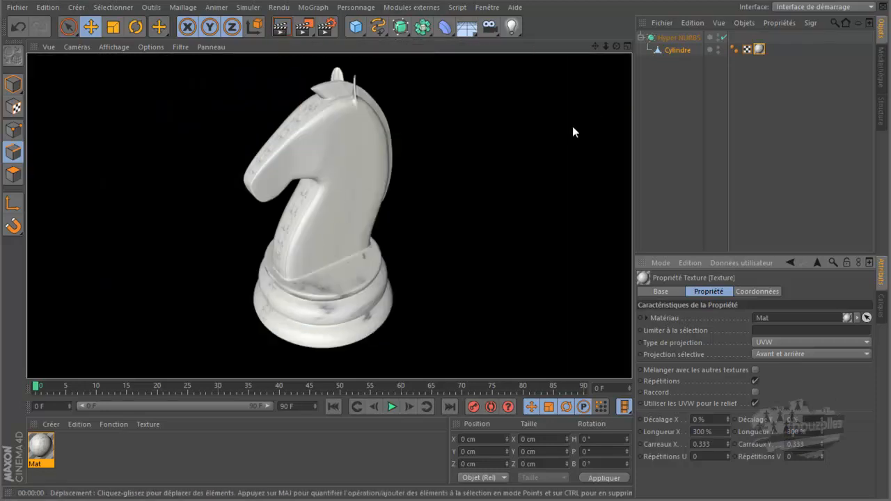
# - Set the marble texture's projection type to Cubique and render the knight
pyautogui.click(788, 342)
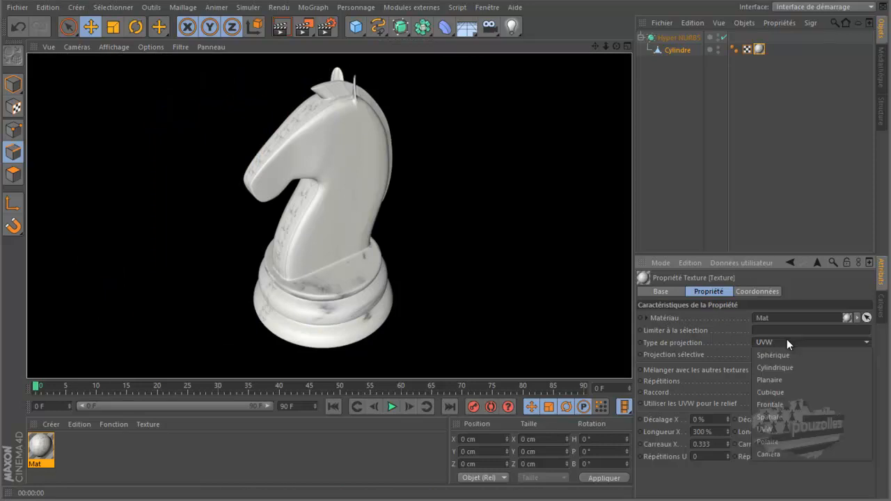
pyautogui.click(793, 393)
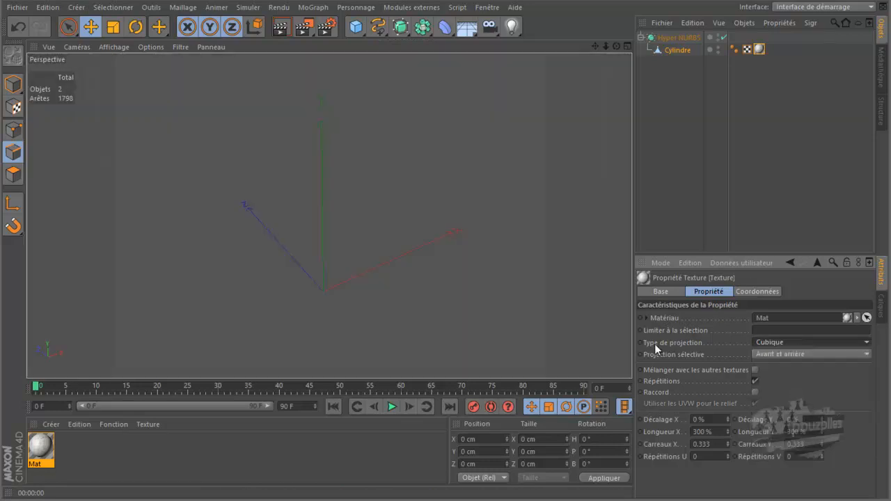
pyautogui.click(280, 27)
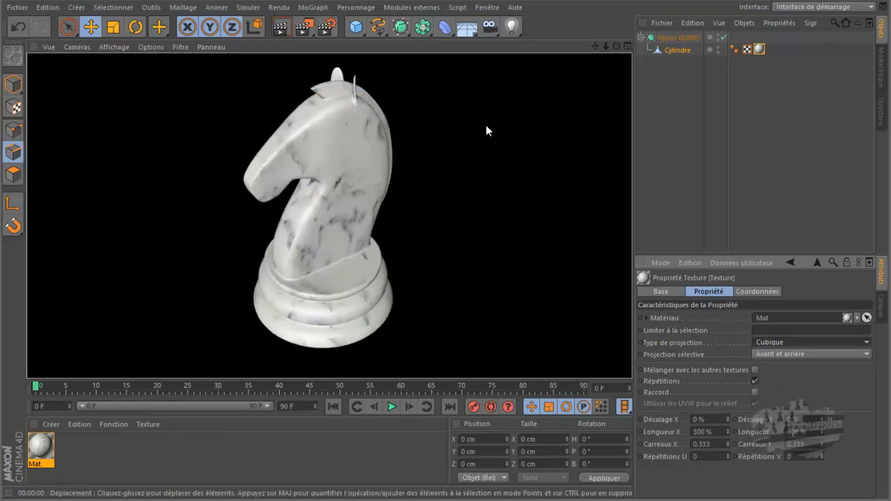
# - Turn off the Hyper NURBS smoothing to examine the raw mesh around the ears and mane, and turn it back on
pyautogui.middleClick(352, 97)
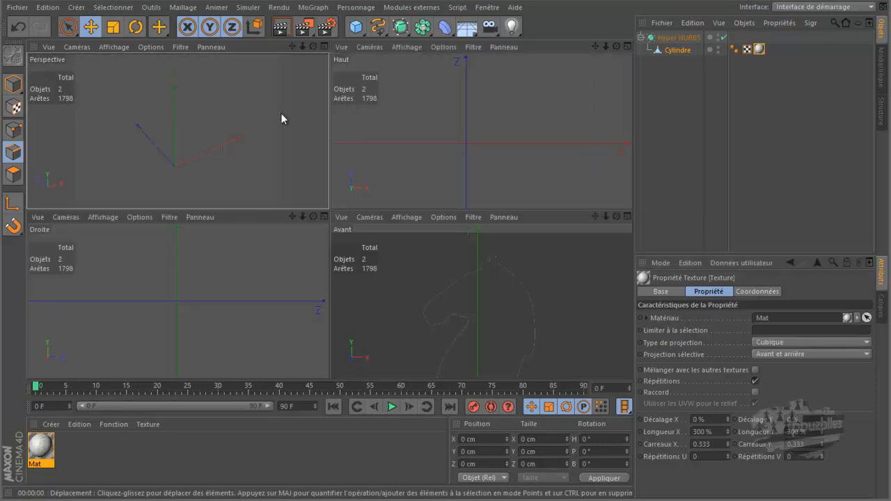
pyautogui.click(683, 52)
pyautogui.press('F1')
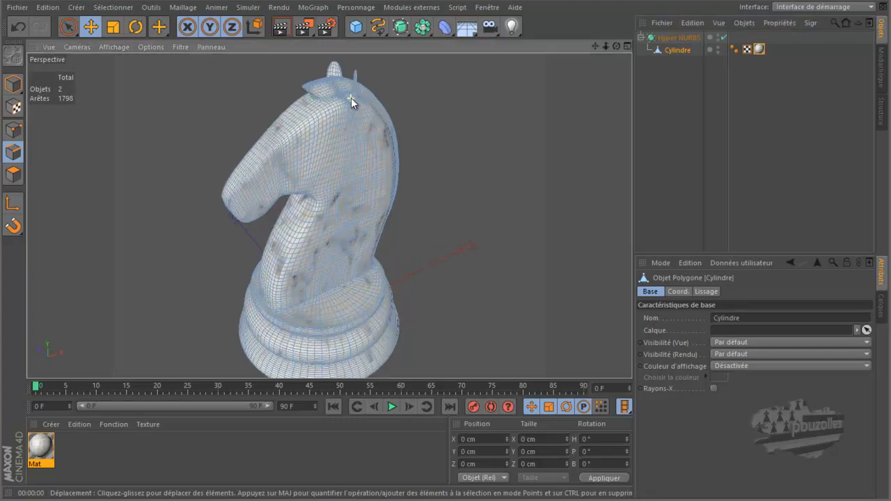
pyautogui.scroll(6, 351, 98)
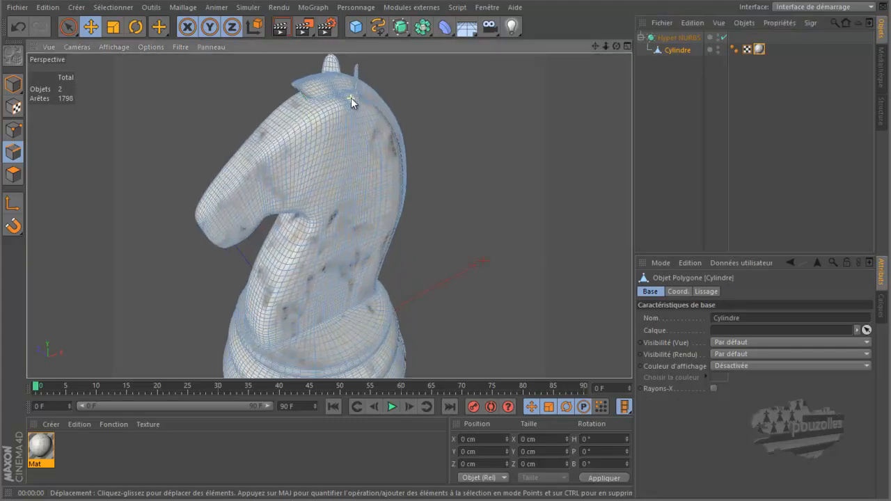
pyautogui.click(724, 37)
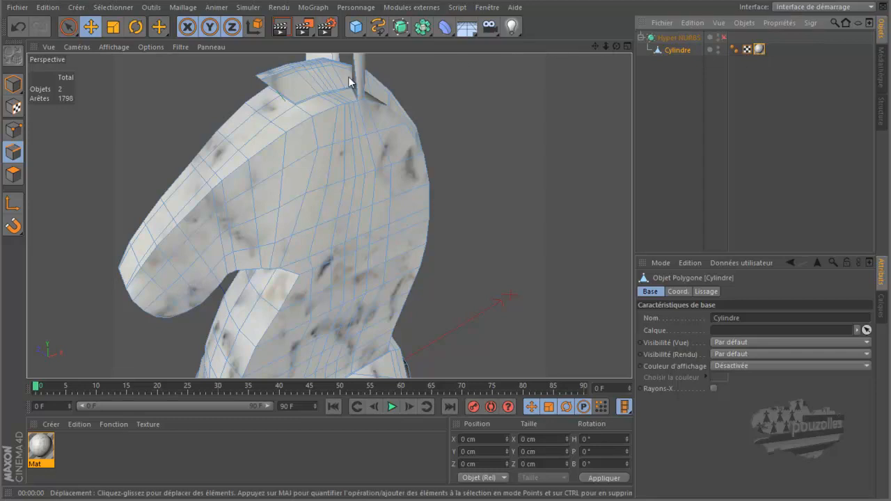
pyautogui.scroll(5, 344, 89)
pyautogui.moveTo(594, 44); pyautogui.dragTo(626, 119)
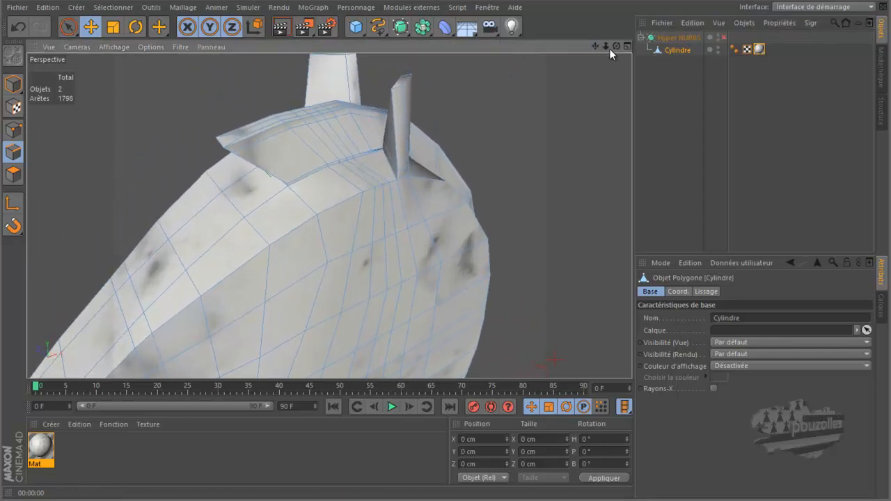
pyautogui.moveTo(616, 45); pyautogui.dragTo(205, 104)
pyautogui.click(723, 37)
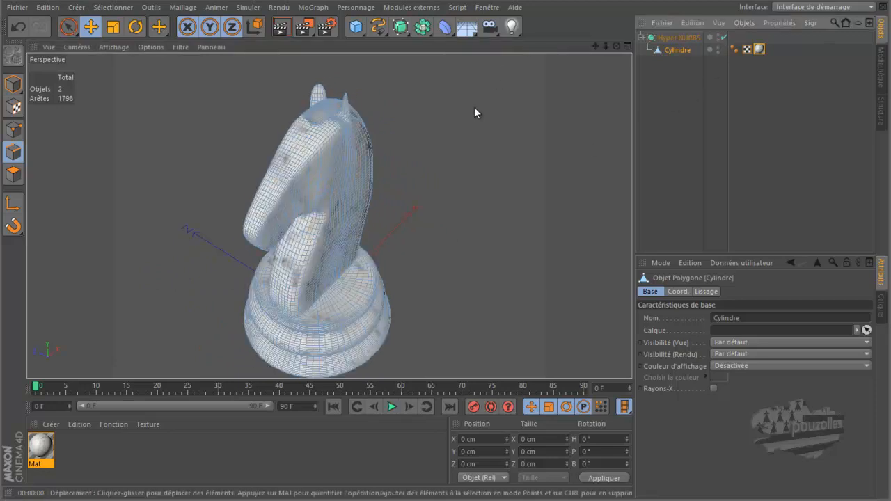
# - Render the smoothed marble knight from several angles and from farther away to check its appearance
pyautogui.click(282, 28)
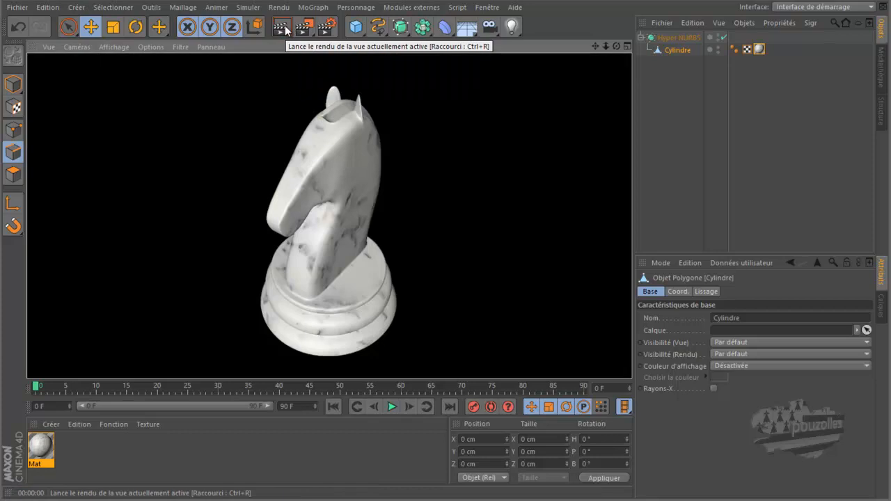
pyautogui.moveTo(616, 46); pyautogui.dragTo(373, 245)
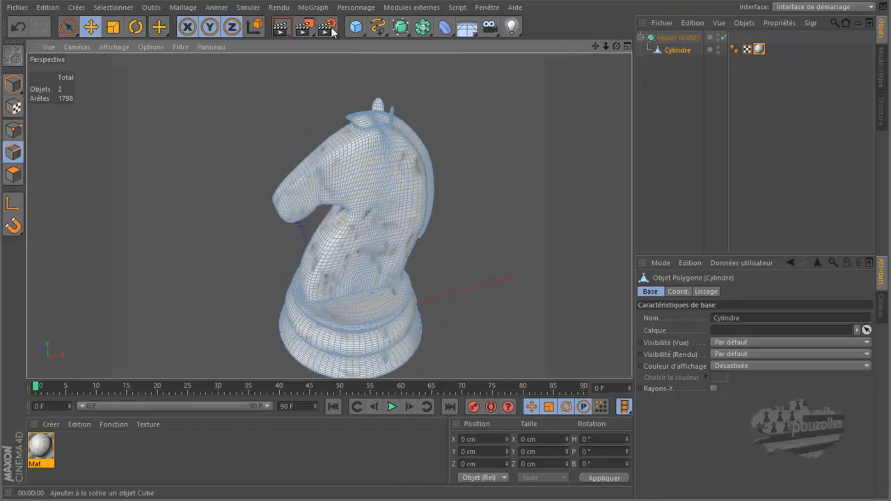
pyautogui.click(282, 28)
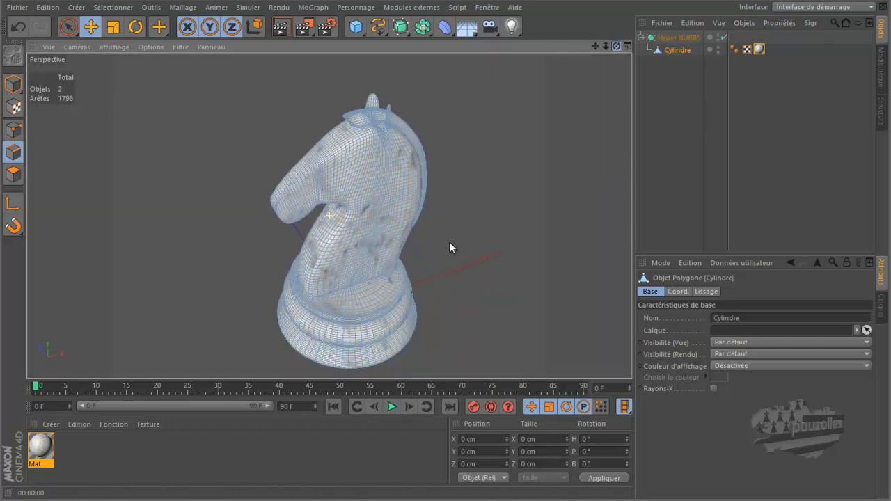
pyautogui.moveTo(449, 242)
pyautogui.keyDown('alt'); pyautogui.mouseDown()
pyautogui.moveTo(426, 222)
pyautogui.moveTo(454, 246)
pyautogui.moveTo(425, 237)
pyautogui.mouseUp(); pyautogui.keyUp('alt')
pyautogui.keyDown('alt'); pyautogui.moveTo(497, 120); pyautogui.dragTo(485, 178, button='right'); pyautogui.keyUp('alt')
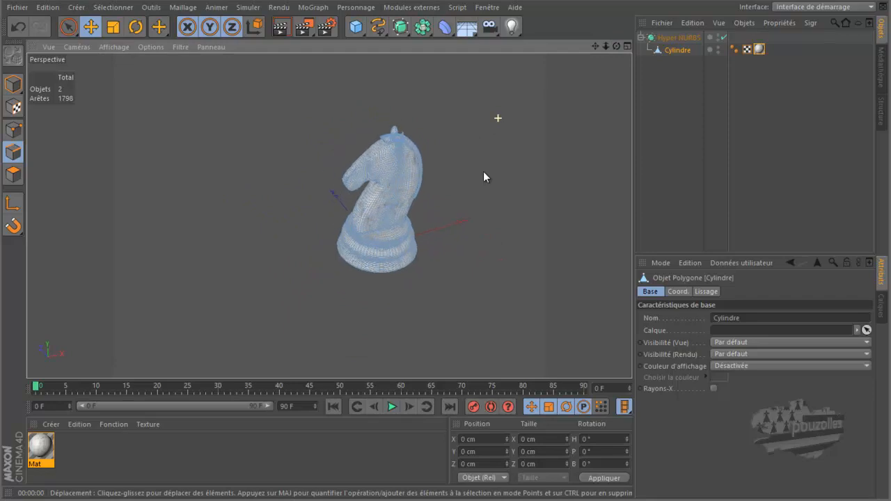
pyautogui.click(280, 27)
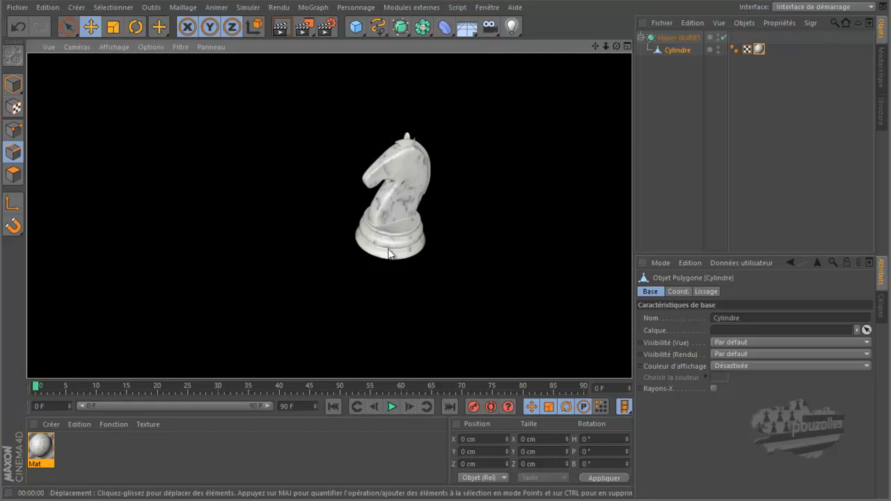
# - Replace the material's Color texture with the granite_32 image, without copying it to the project location, and render the knight
pyautogui.doubleClick(42, 449)
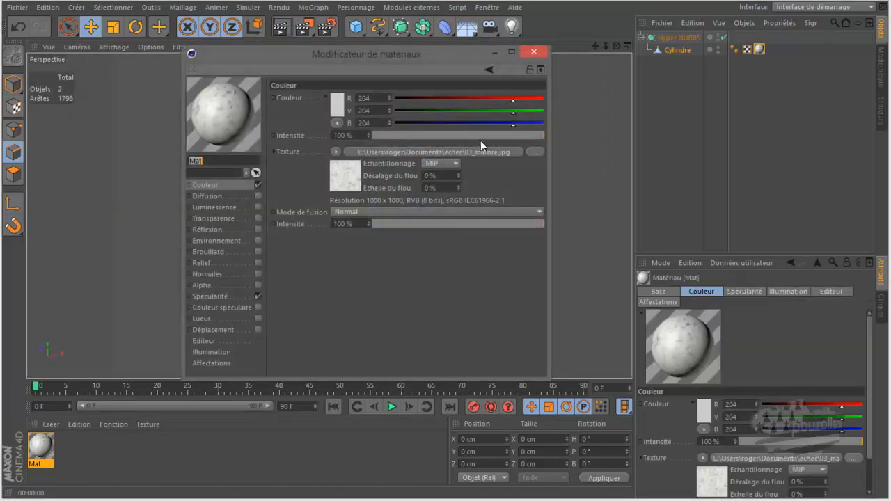
pyautogui.click(535, 152)
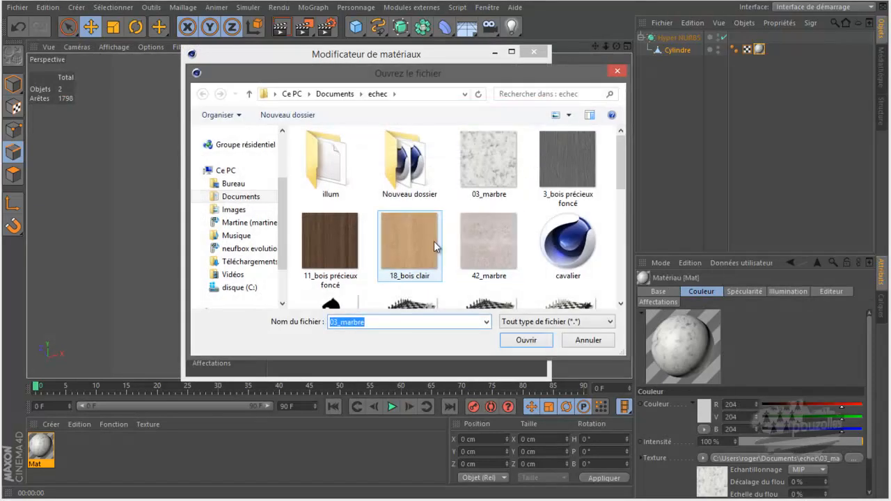
pyautogui.moveTo(623, 174); pyautogui.dragTo(623, 225)
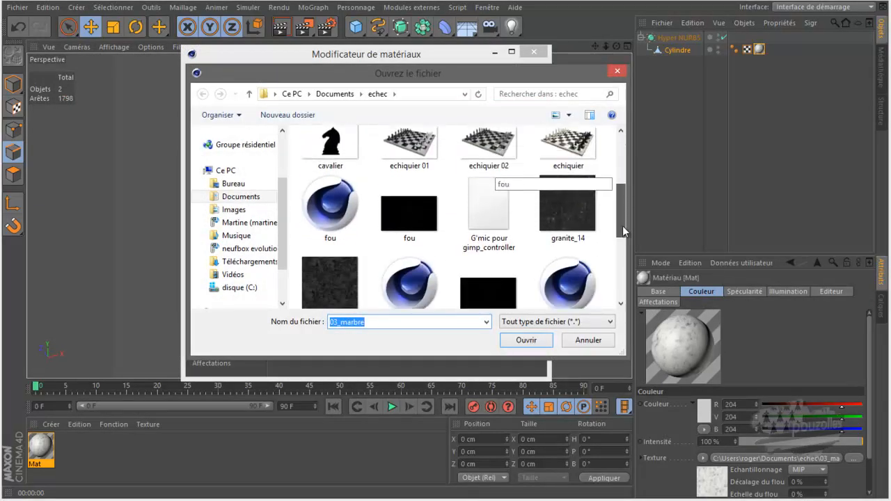
pyautogui.doubleClick(322, 274)
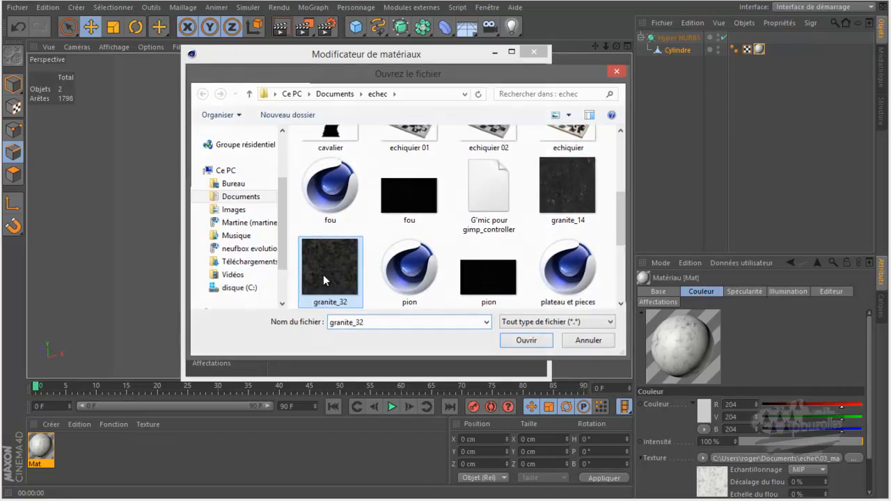
pyautogui.click(534, 289)
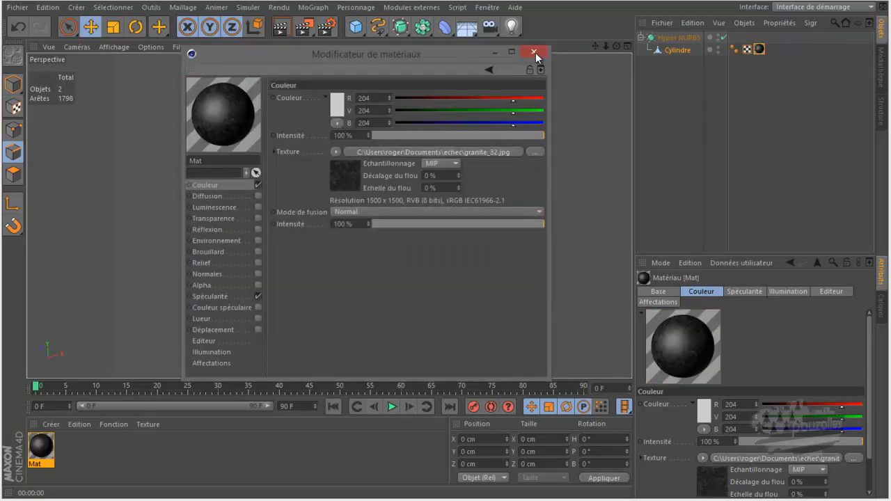
pyautogui.click(533, 51)
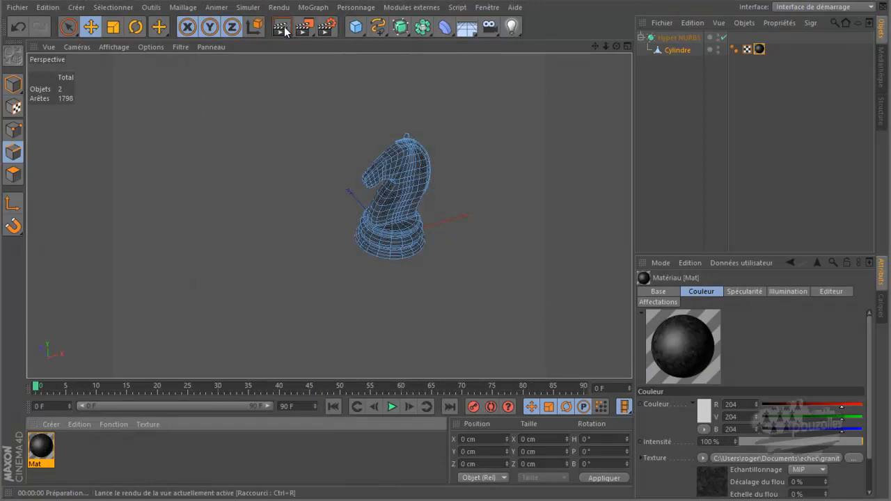
pyautogui.click(282, 28)
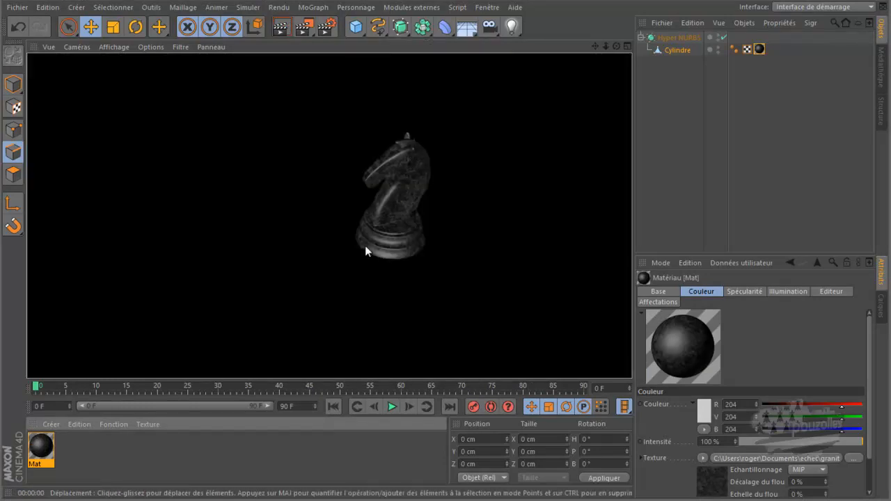
pyautogui.click(344, 286)
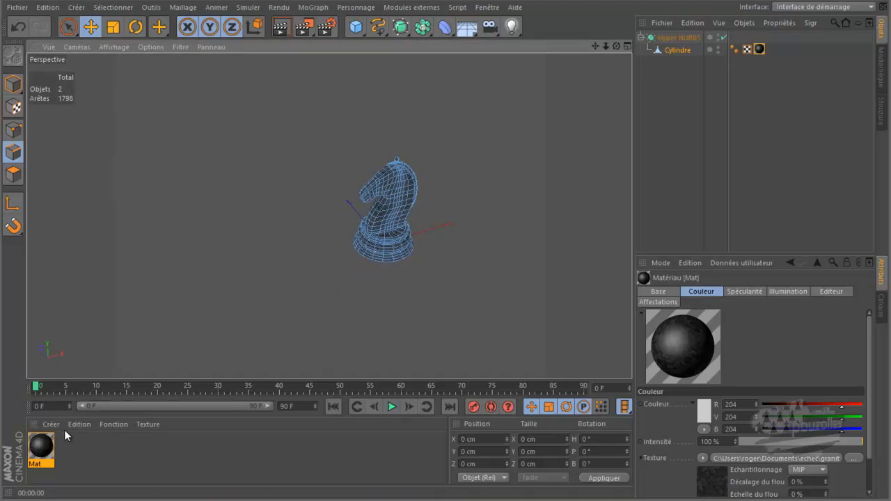
# - Delete the granite material and remove its leftover texture tag from the Cylindre object
pyautogui.click(42, 447)
pyautogui.press('Delete')
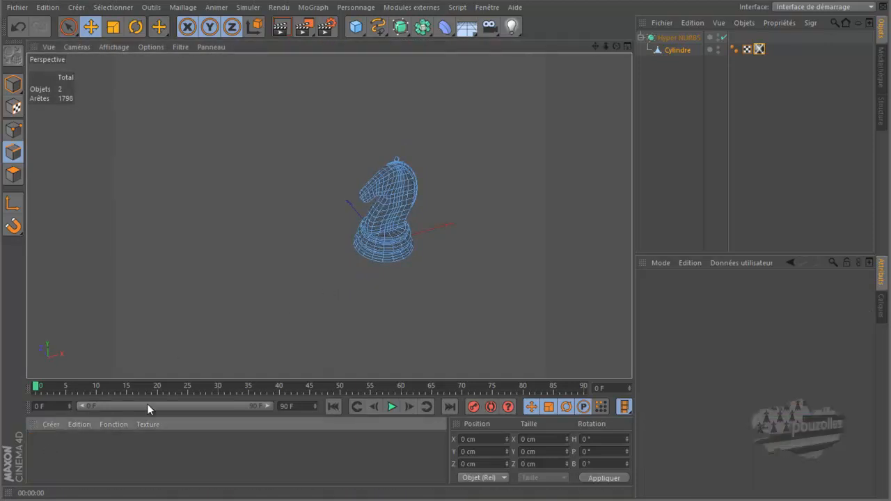
pyautogui.click(759, 49)
pyautogui.press('Delete')
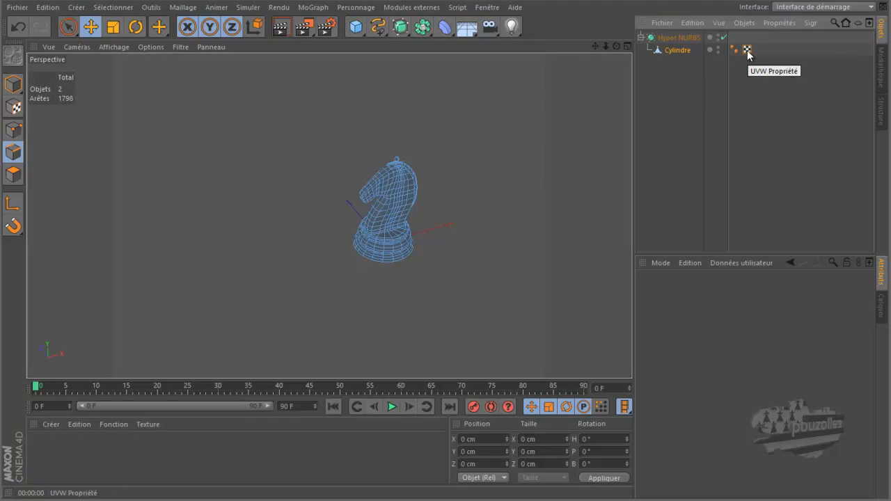
# - Examine the untextured knight from several angles and render it from a distance
pyautogui.scroll(5, 434, 198)
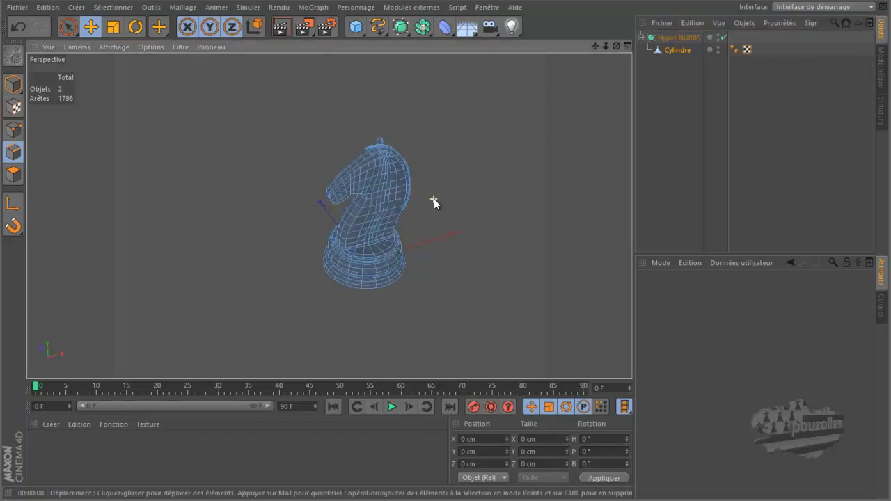
pyautogui.moveTo(618, 46); pyautogui.dragTo(446, 240)
pyautogui.moveTo(617, 46); pyautogui.dragTo(448, 241)
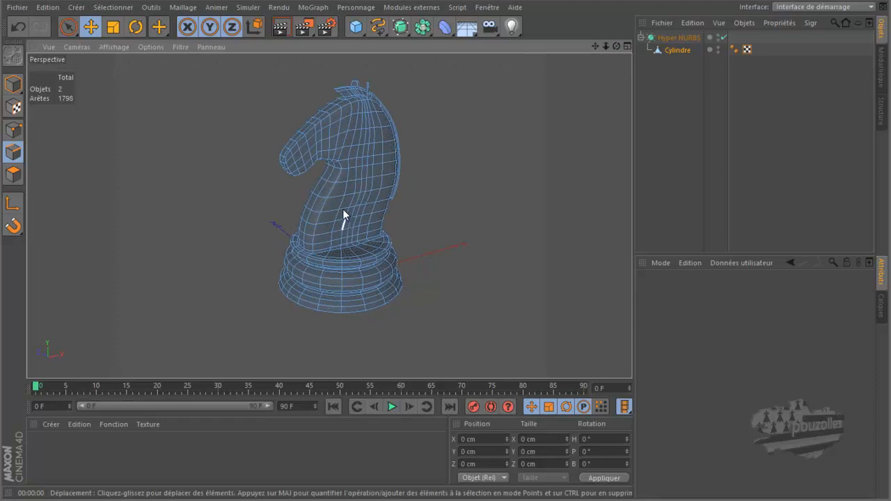
pyautogui.moveTo(446, 241)
pyautogui.keyDown('alt'); pyautogui.mouseDown()
pyautogui.moveTo(456, 252)
pyautogui.moveTo(456, 233)
pyautogui.moveTo(427, 239)
pyautogui.moveTo(437, 240)
pyautogui.mouseUp(); pyautogui.keyUp('alt')
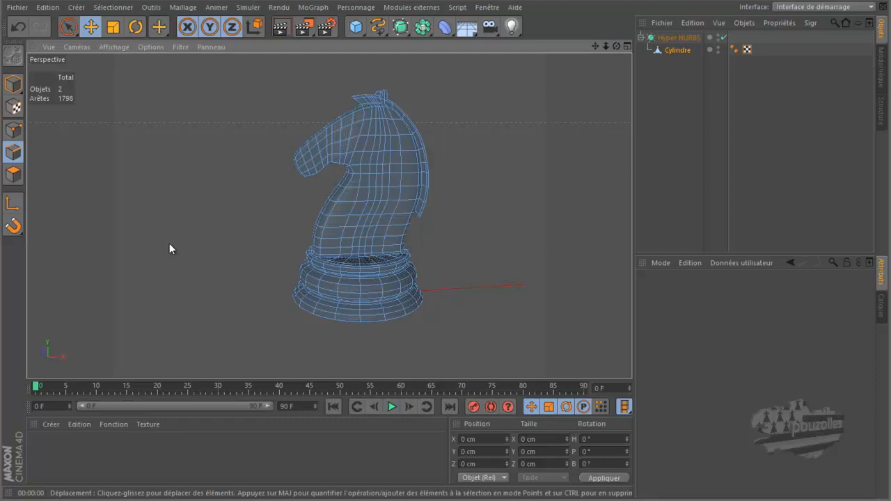
pyautogui.keyDown('alt'); pyautogui.moveTo(186, 252); pyautogui.dragTo(459, 190, button='right'); pyautogui.keyUp('alt')
pyautogui.scroll(-5, 460, 189)
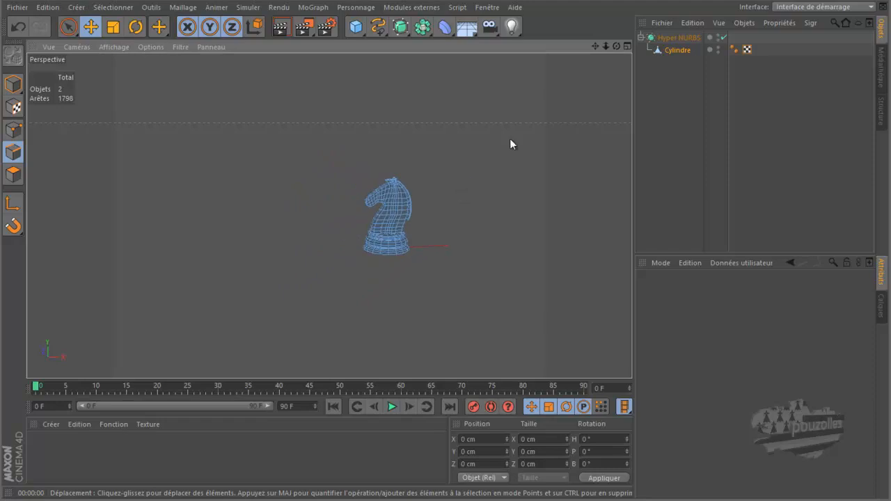
pyautogui.click(278, 27)
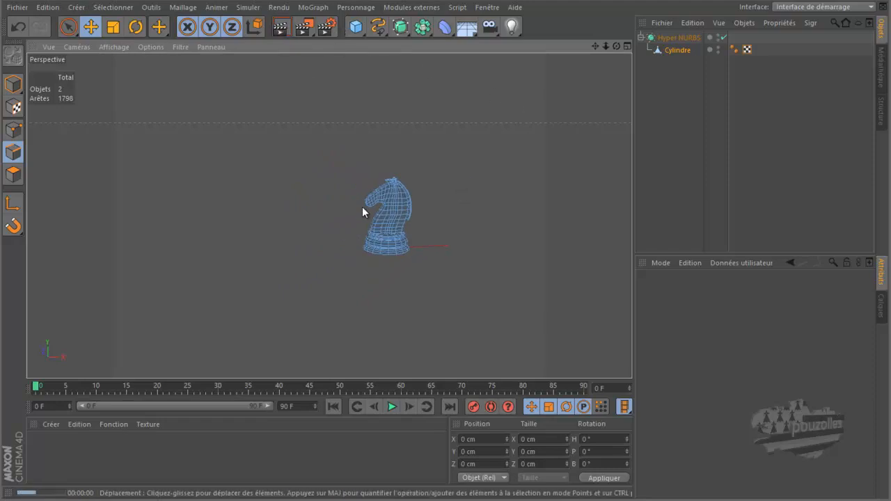